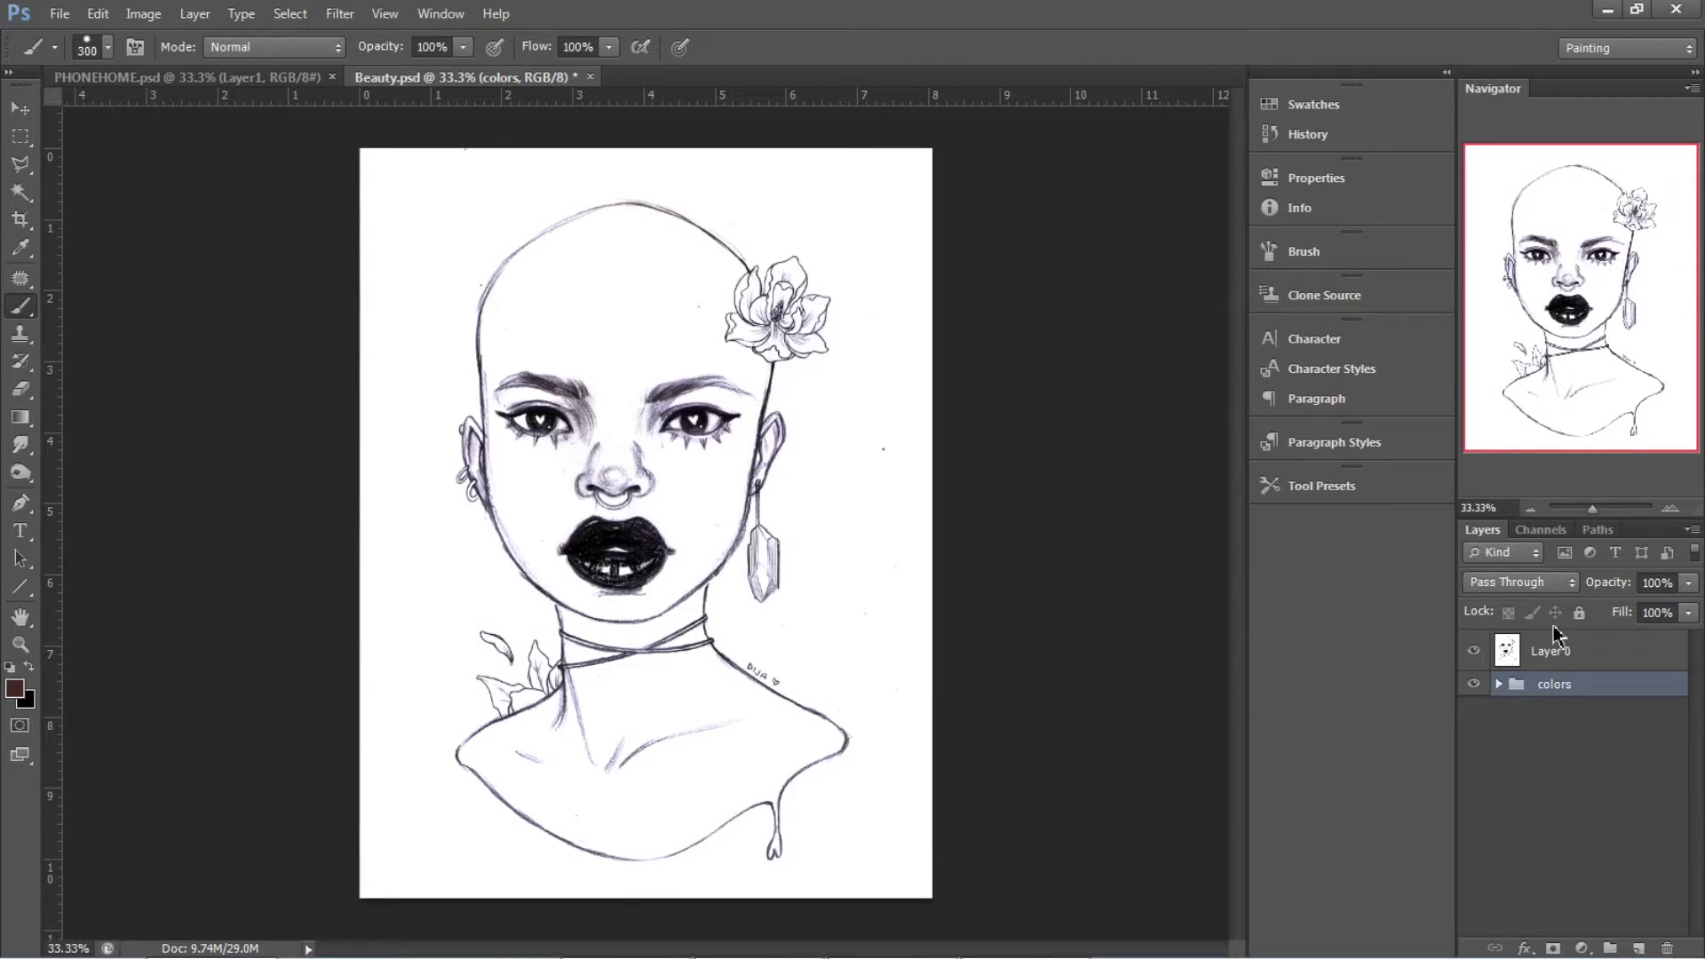
# View the Blue and Green channels individually with Layer 0 selected, ending on the Blue channel
pyautogui.click(1543, 653)
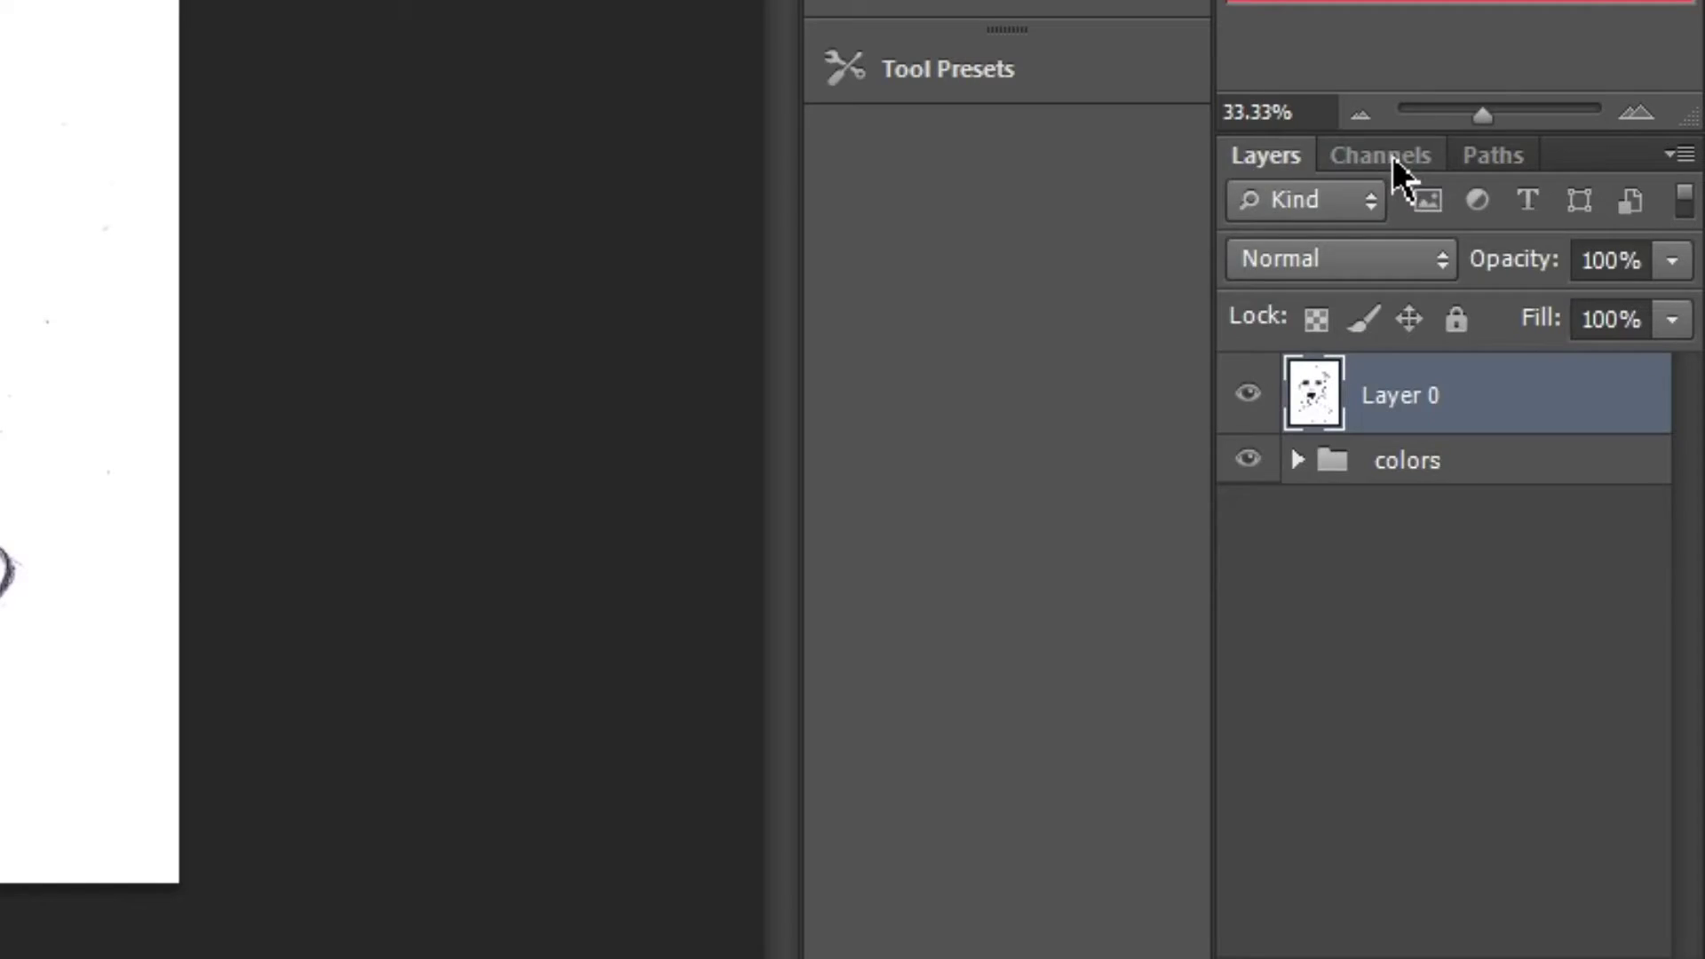
pyautogui.click(1544, 533)
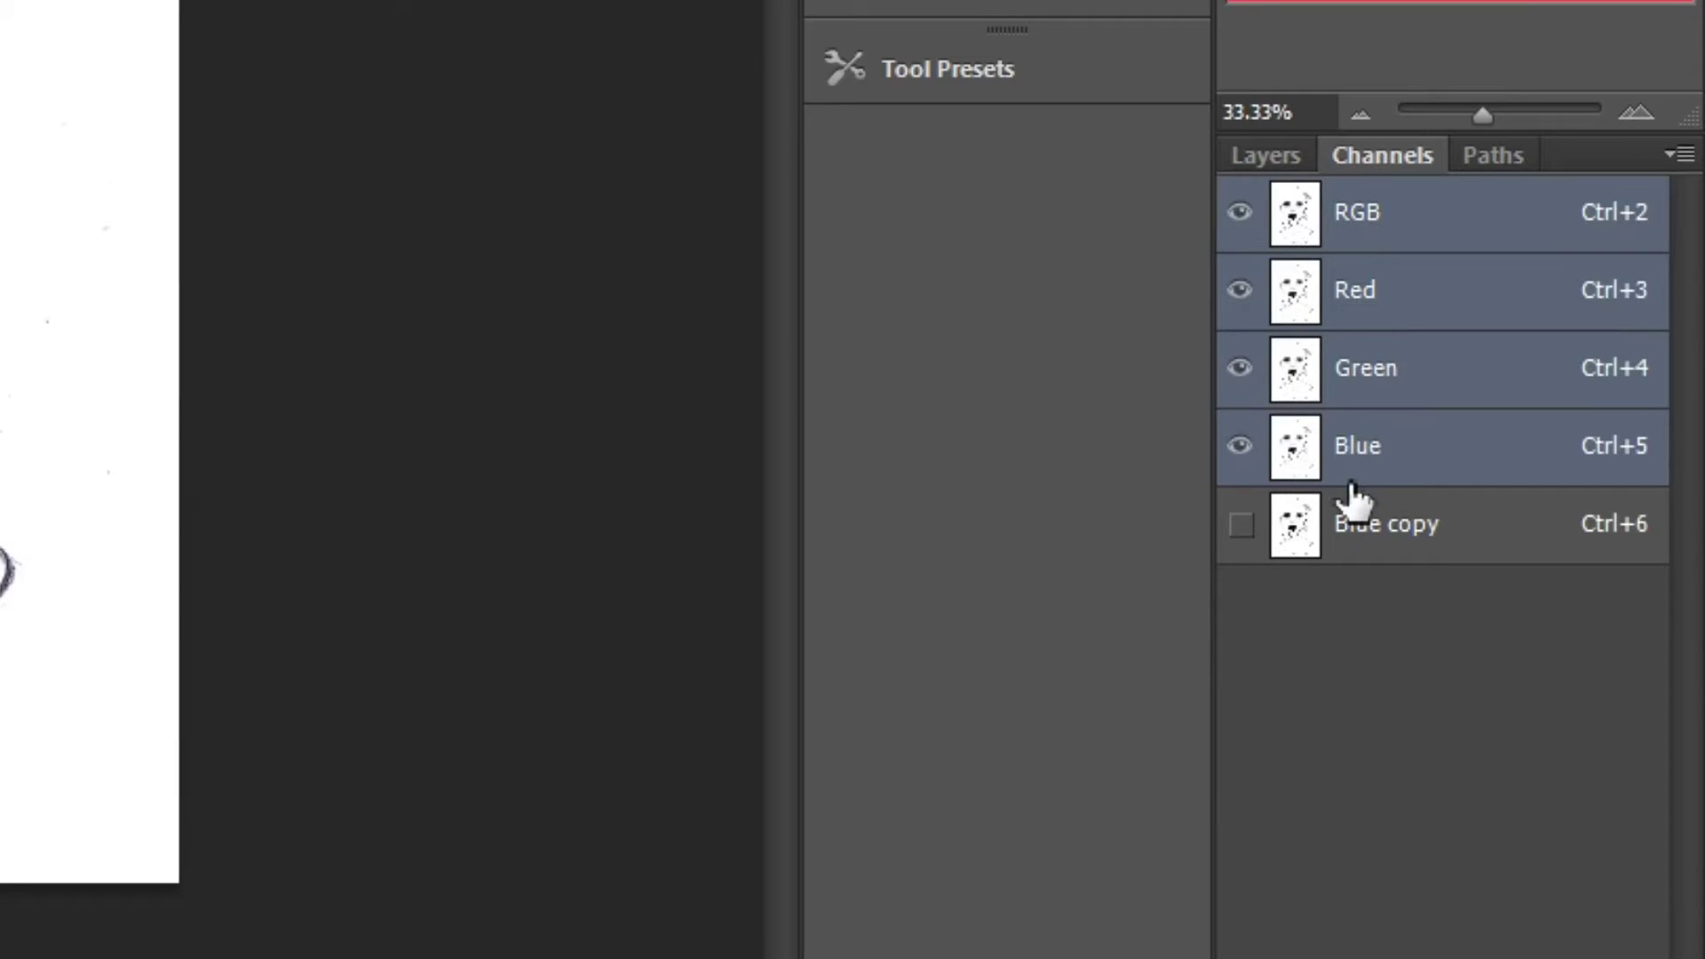
pyautogui.click(1390, 473)
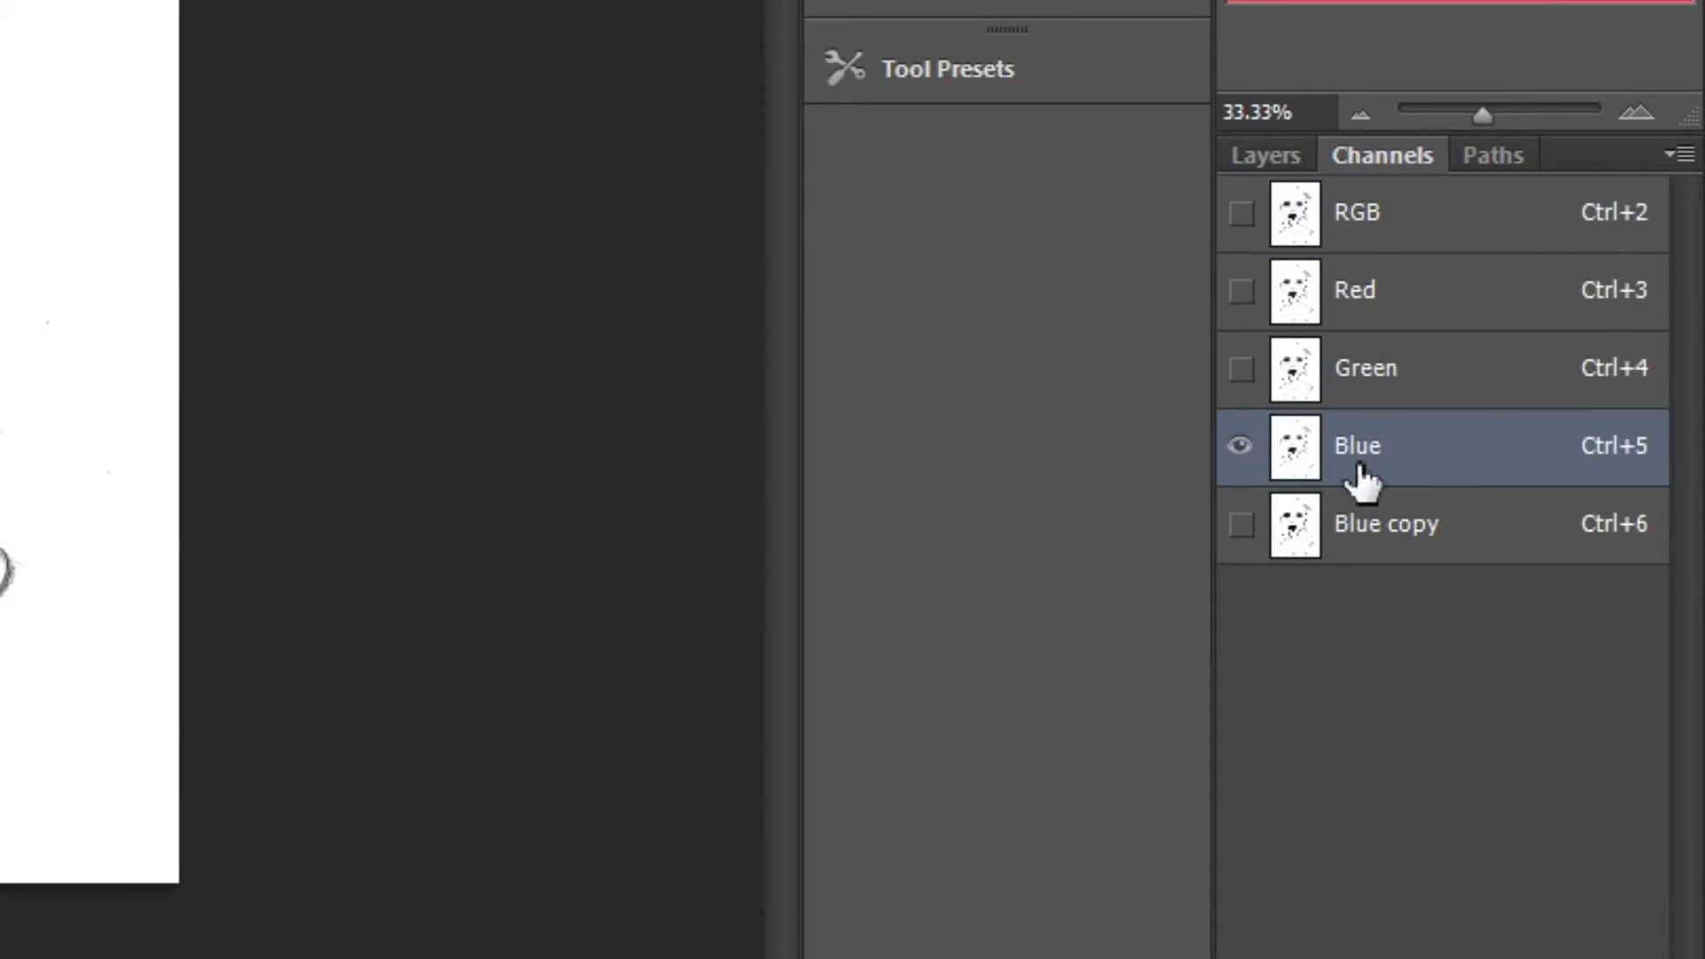
pyautogui.click(1431, 400)
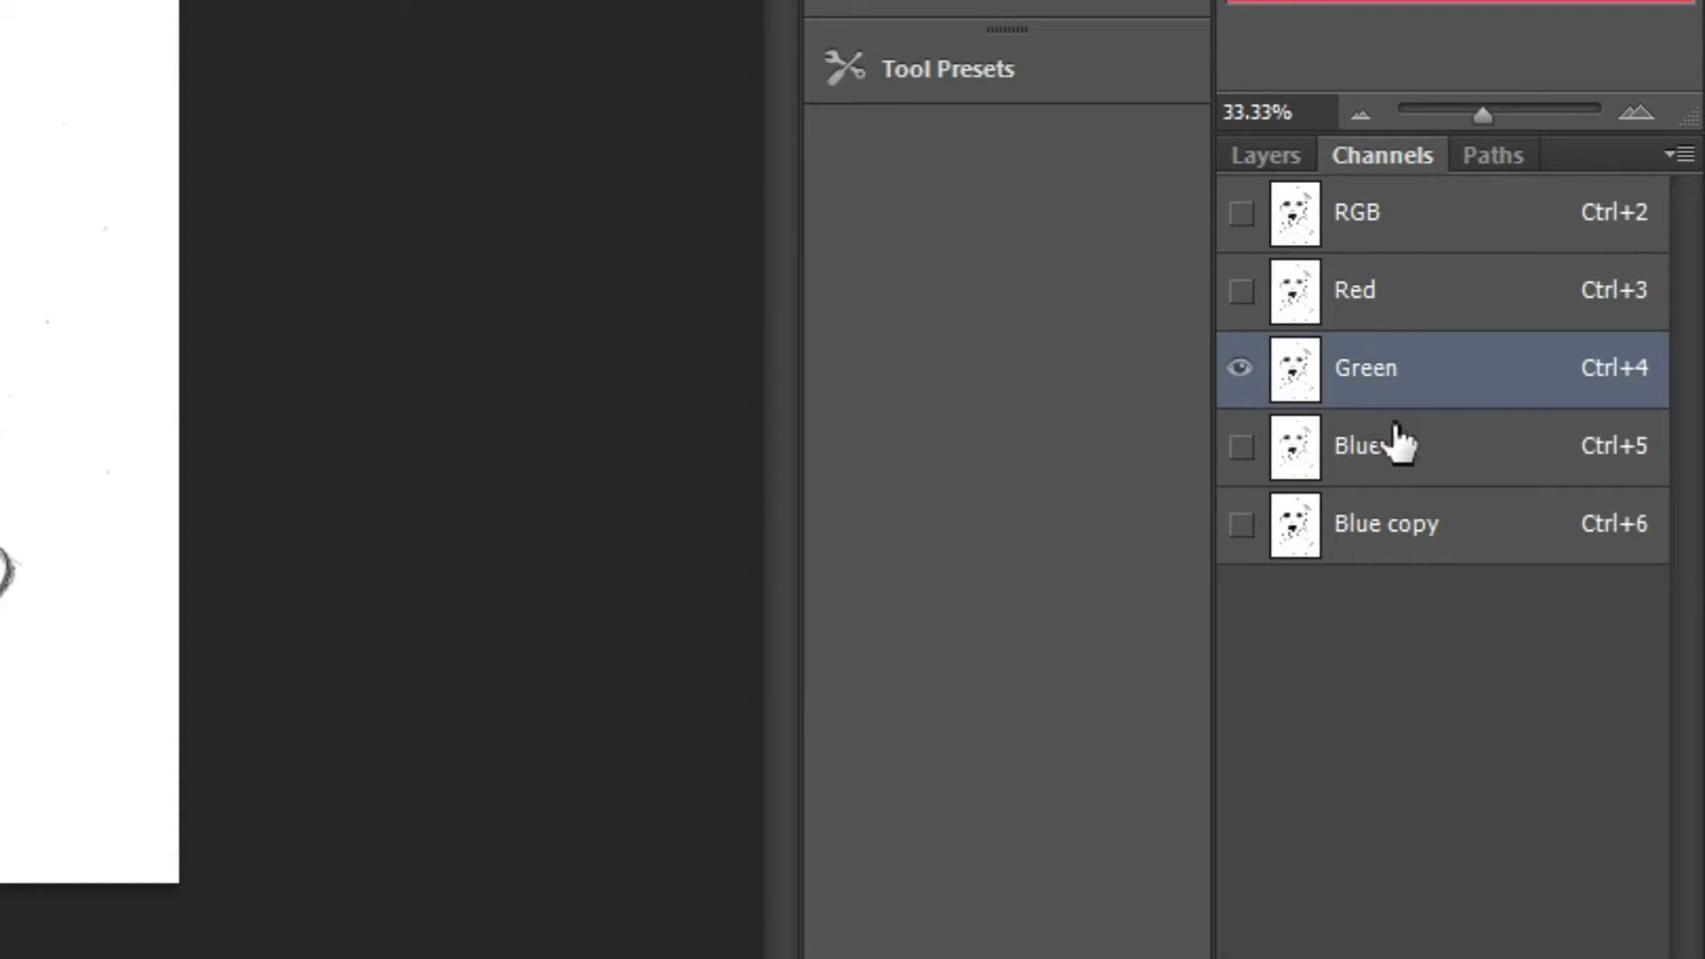
pyautogui.click(1390, 476)
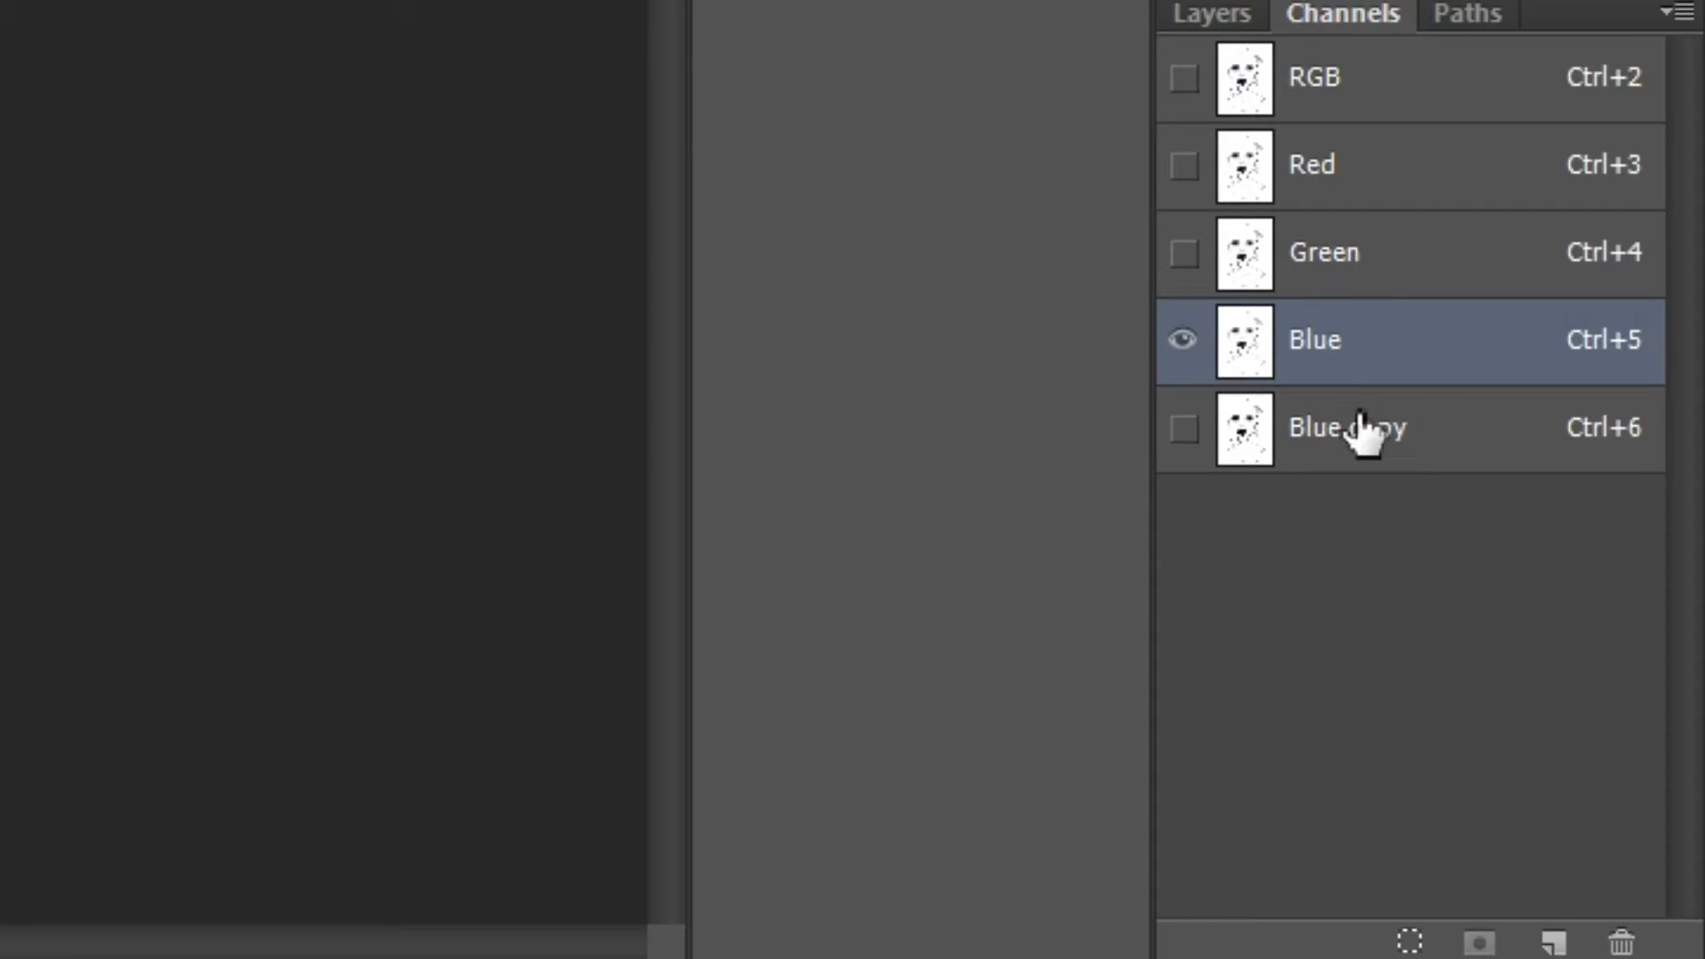
# Try duplicating the Blue channel, undo it, and briefly toggle the visibility of the existing Blue copy channel
pyautogui.moveTo(1416, 365); pyautogui.dragTo(1560, 933)
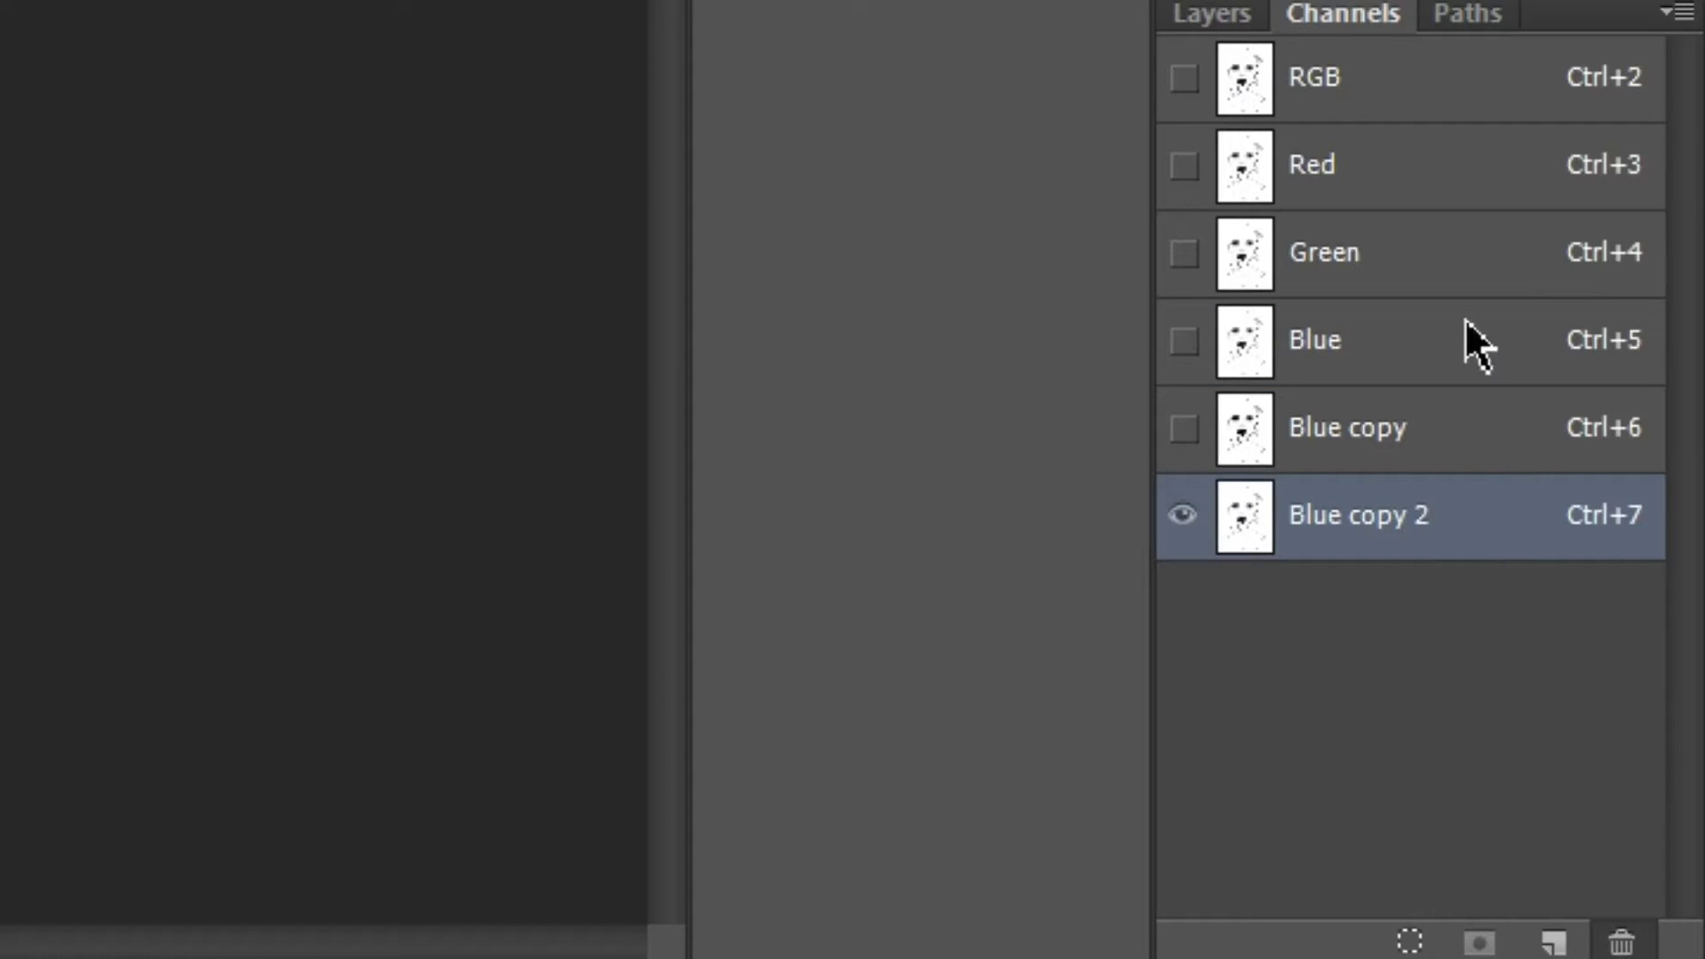
pyautogui.hotkey('ctrl', 'z')
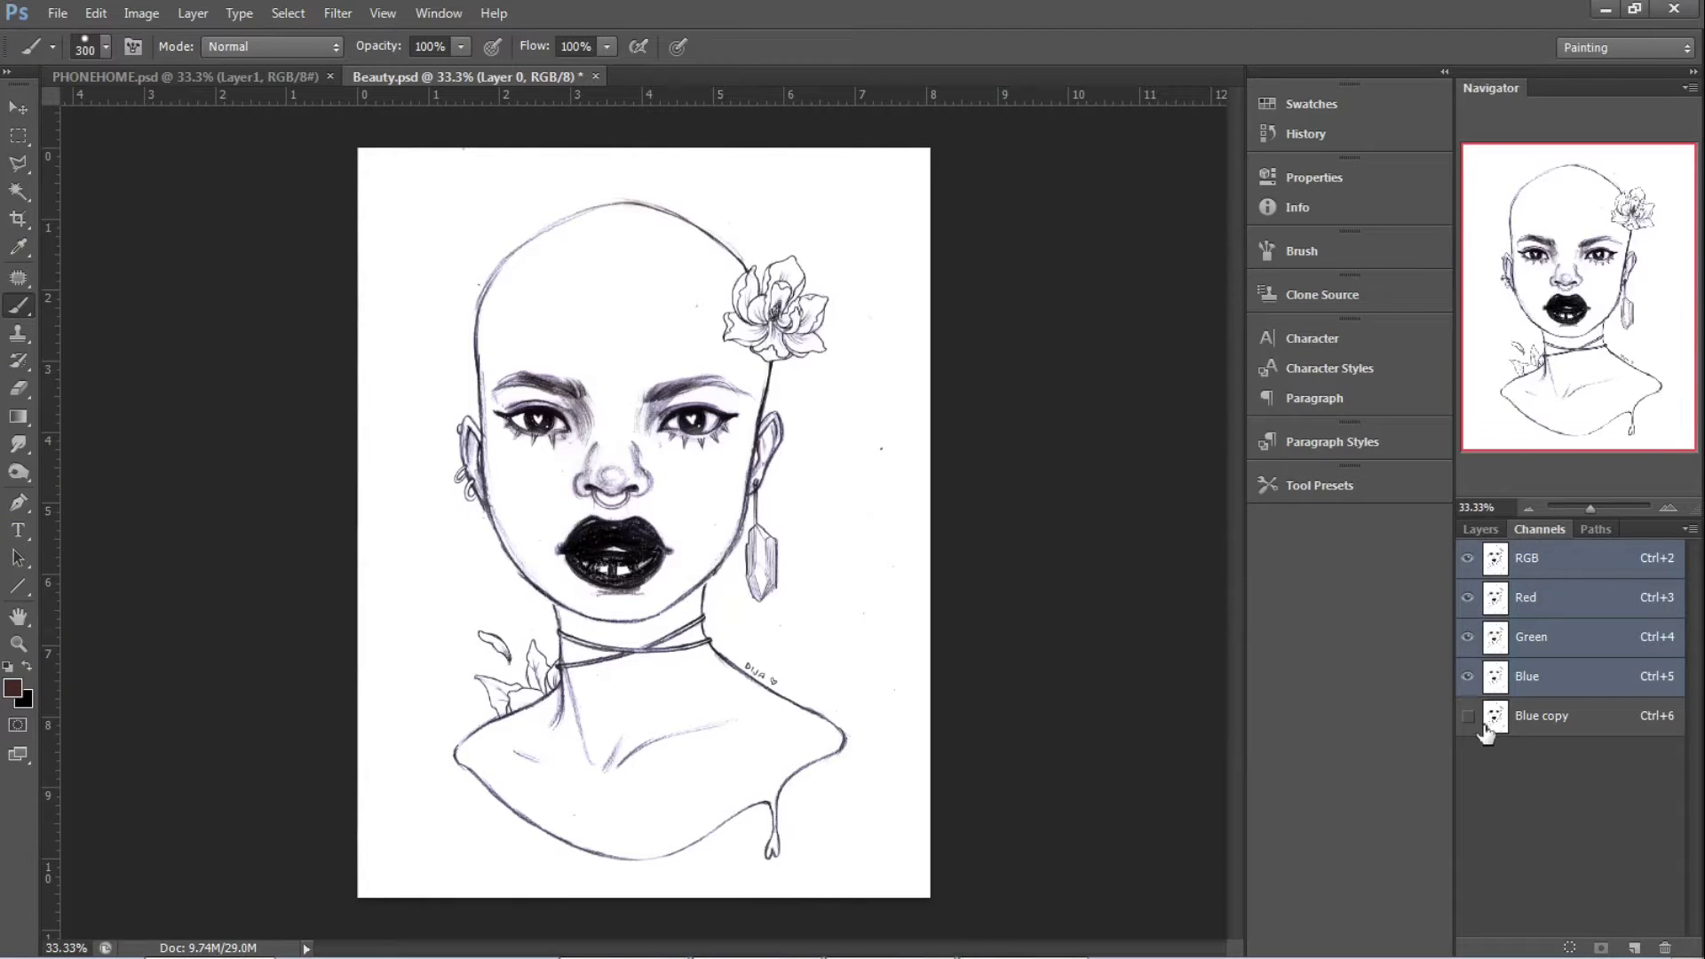
pyautogui.click(1470, 716)
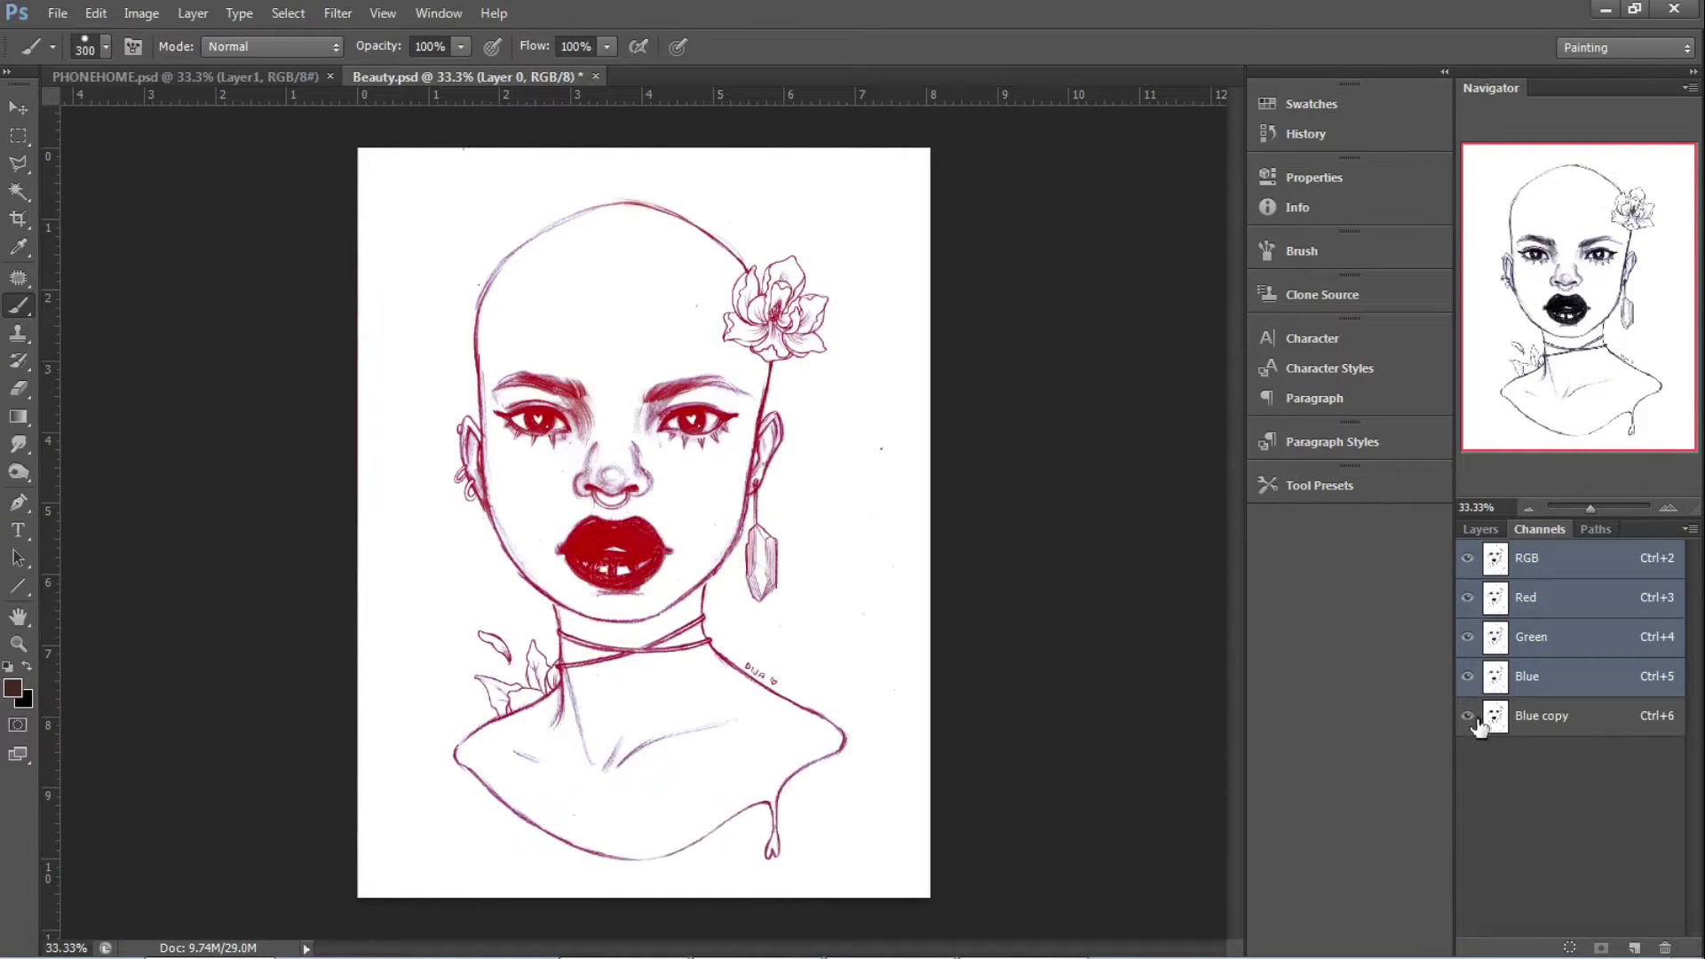
pyautogui.click(1470, 716)
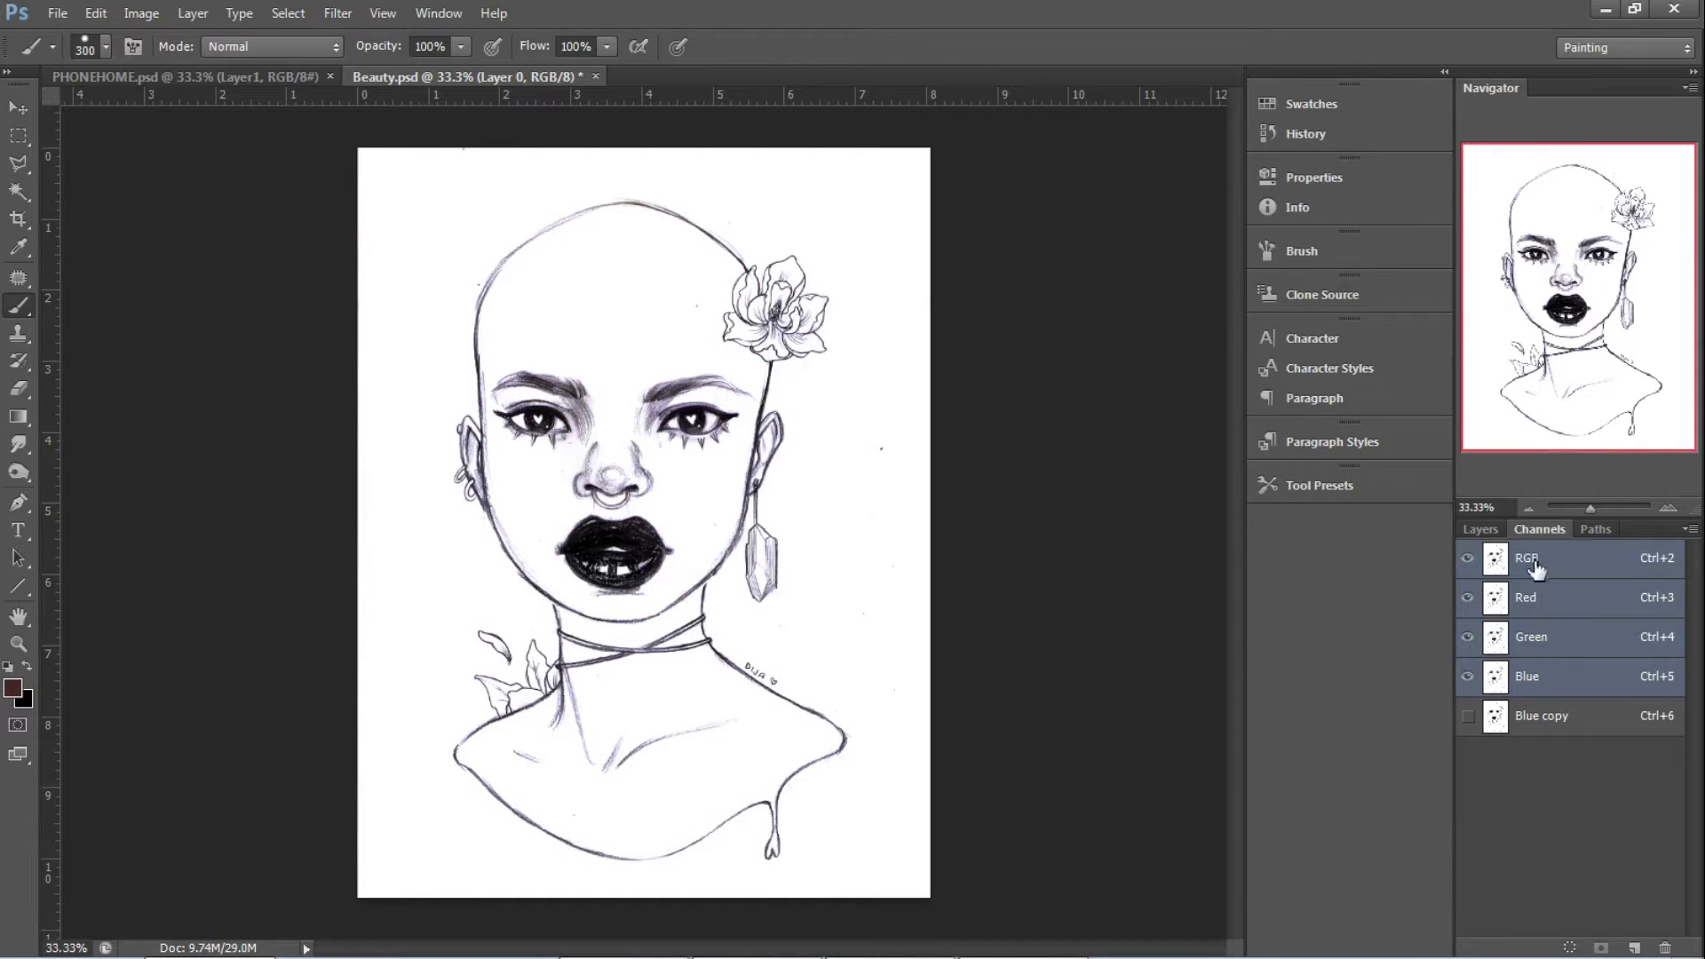
# Add a new empty layer above Layer 0 and hide Layer 0, keeping the new layer active
pyautogui.click(1480, 529)
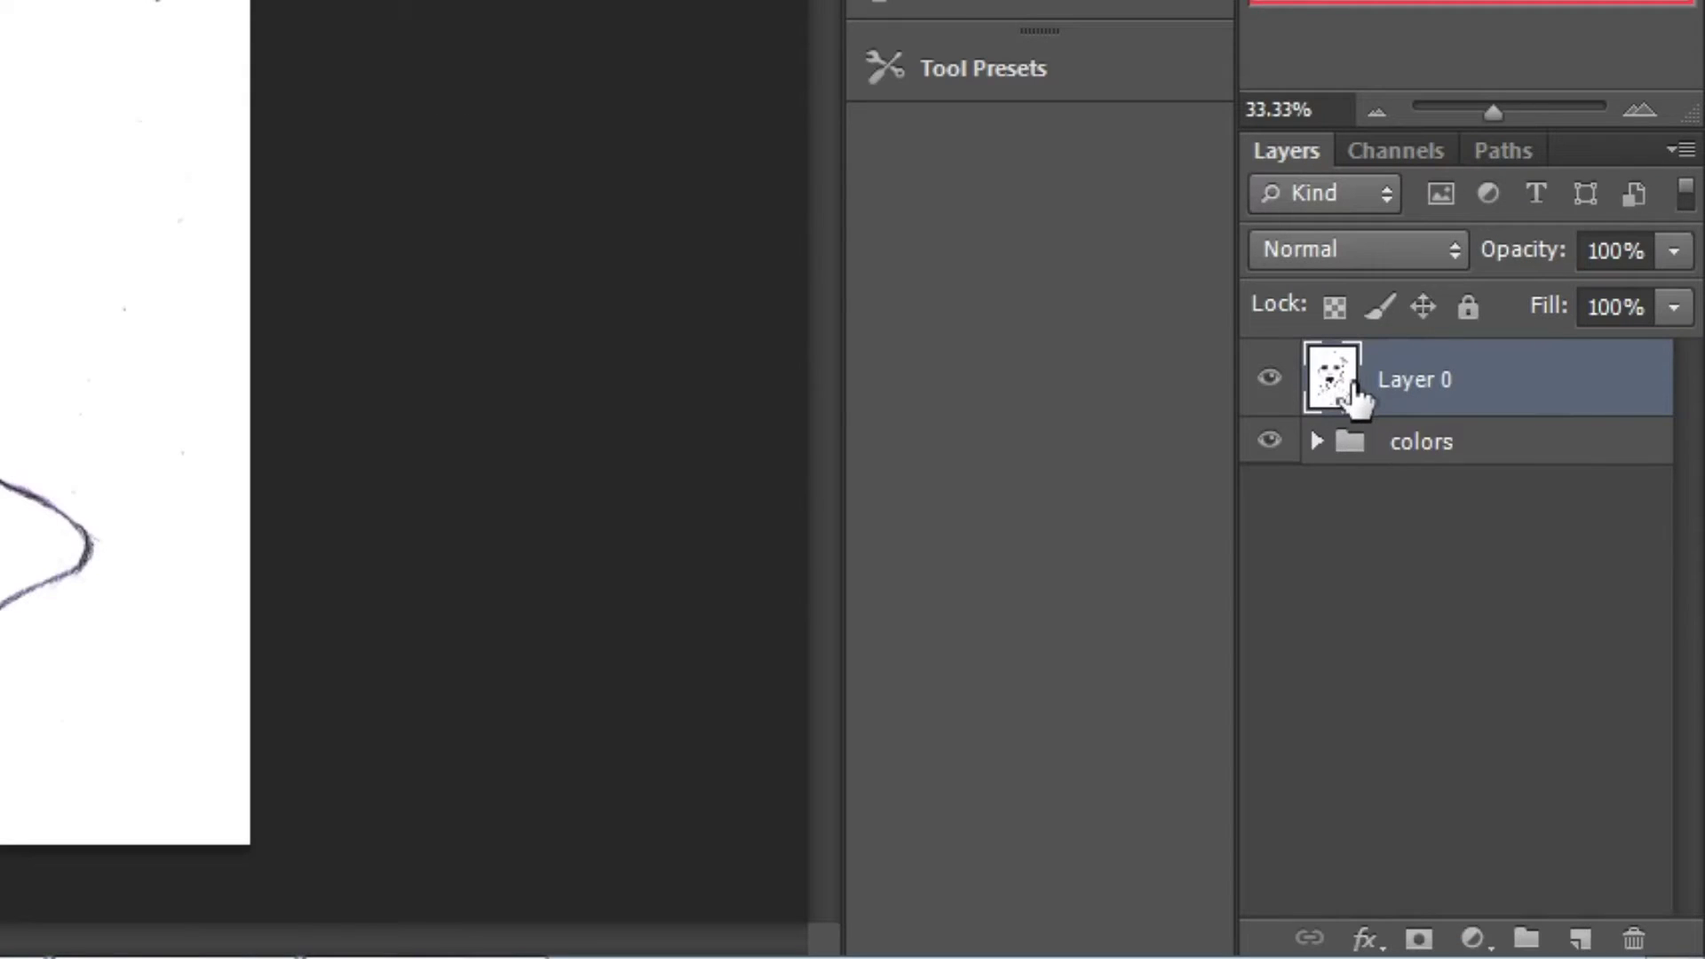
pyautogui.click(1578, 938)
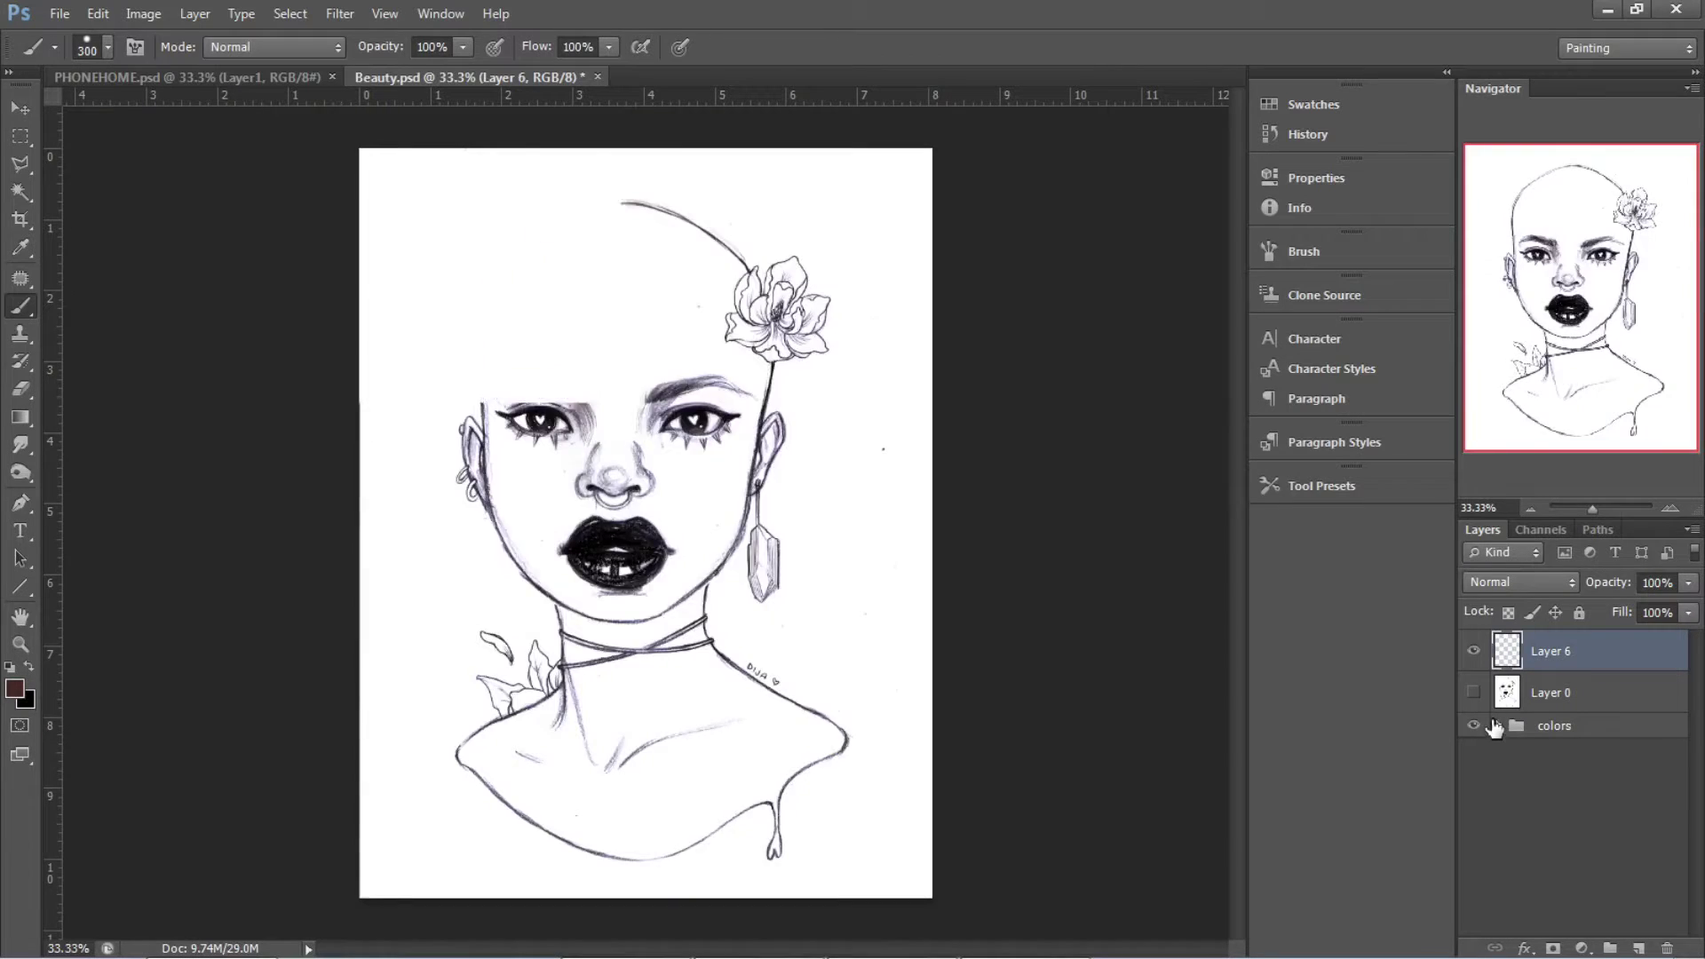
pyautogui.click(1275, 379)
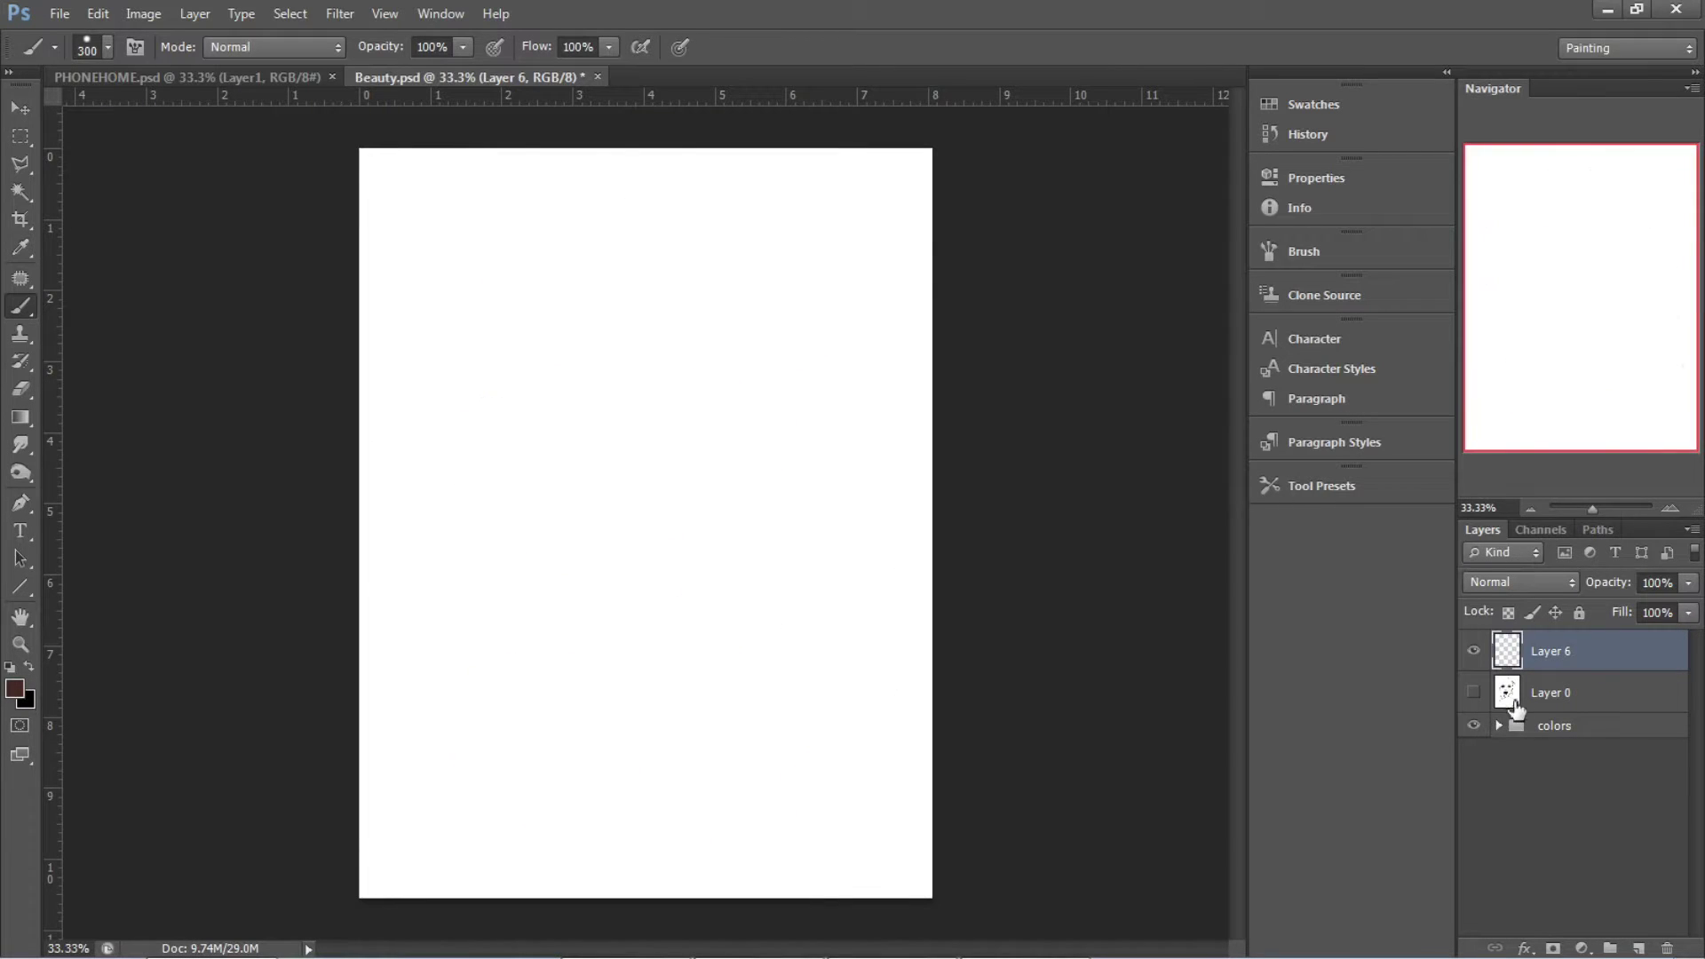
pyautogui.click(1525, 694)
pyautogui.click(1540, 657)
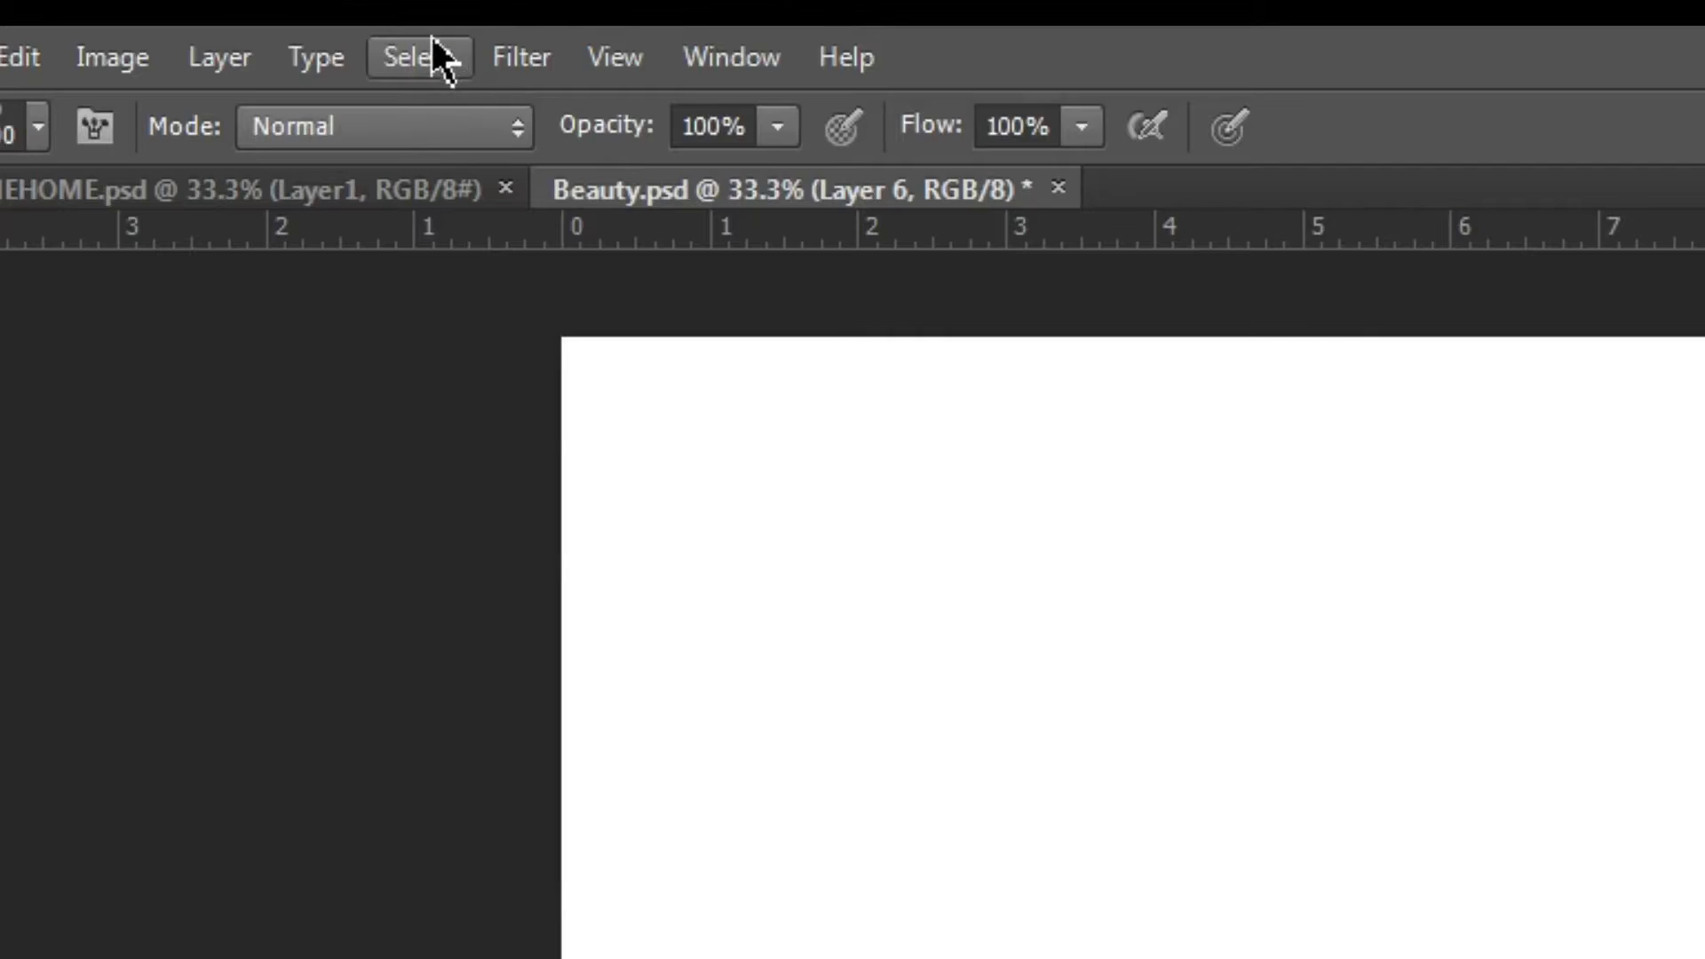
# Load the Blue copy channel of Beauty.psd as a new selection with Invert enabled
pyautogui.click(292, 13)
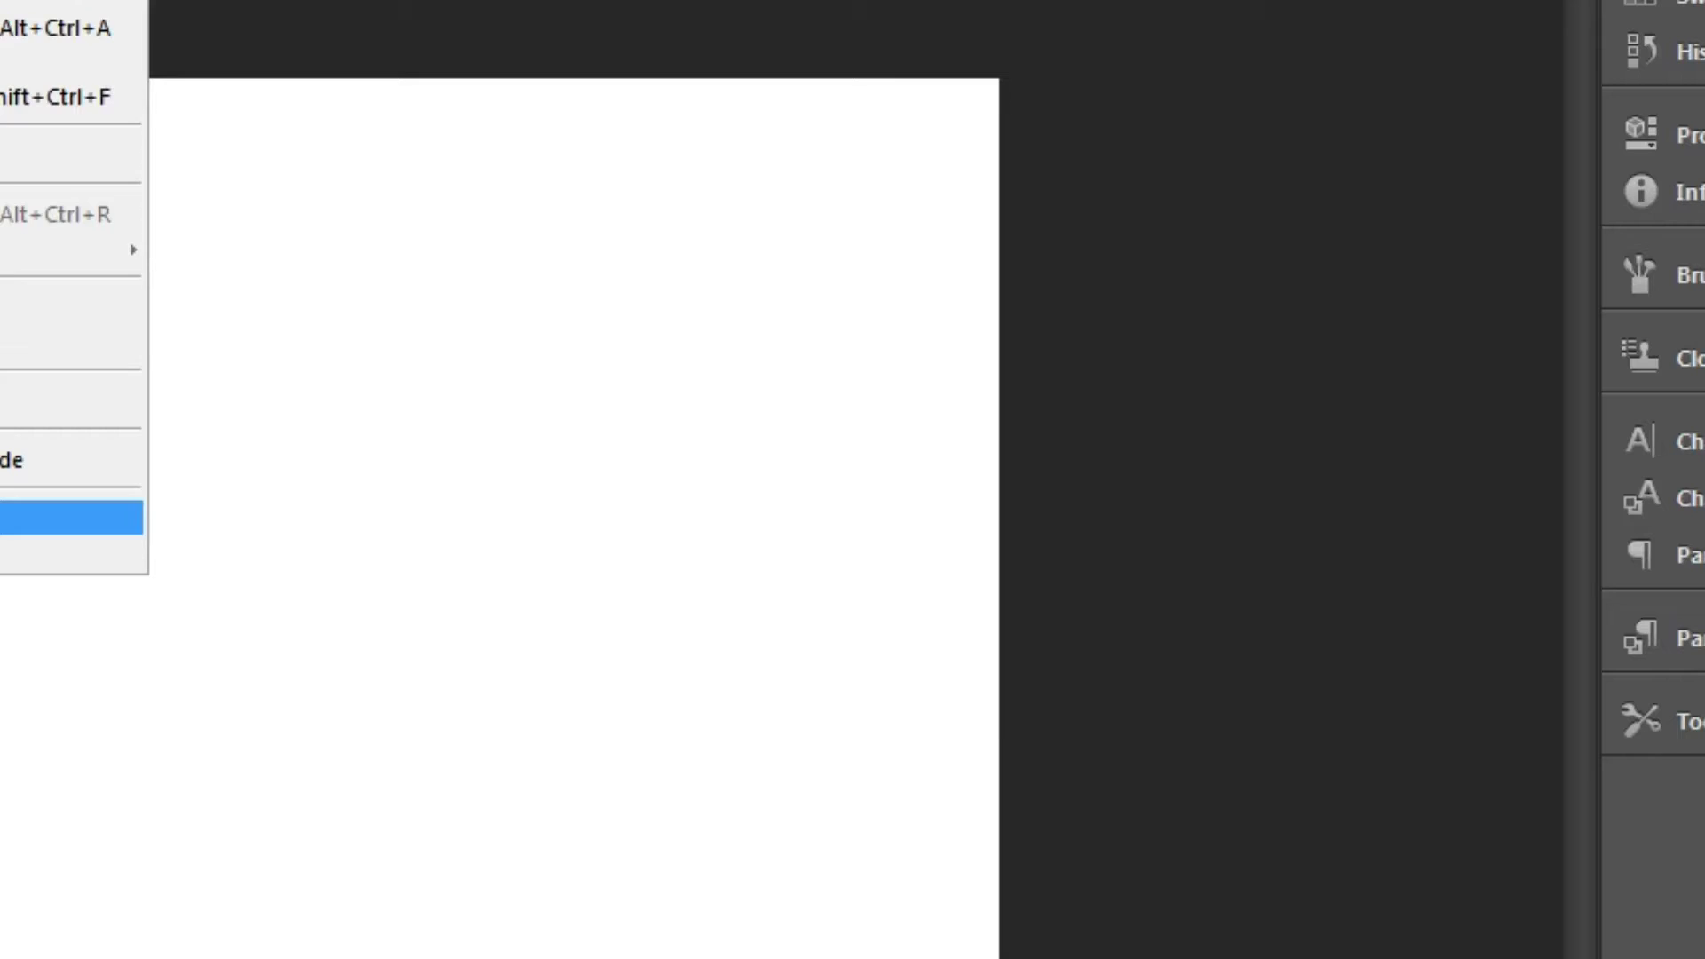
pyautogui.click(461, 822)
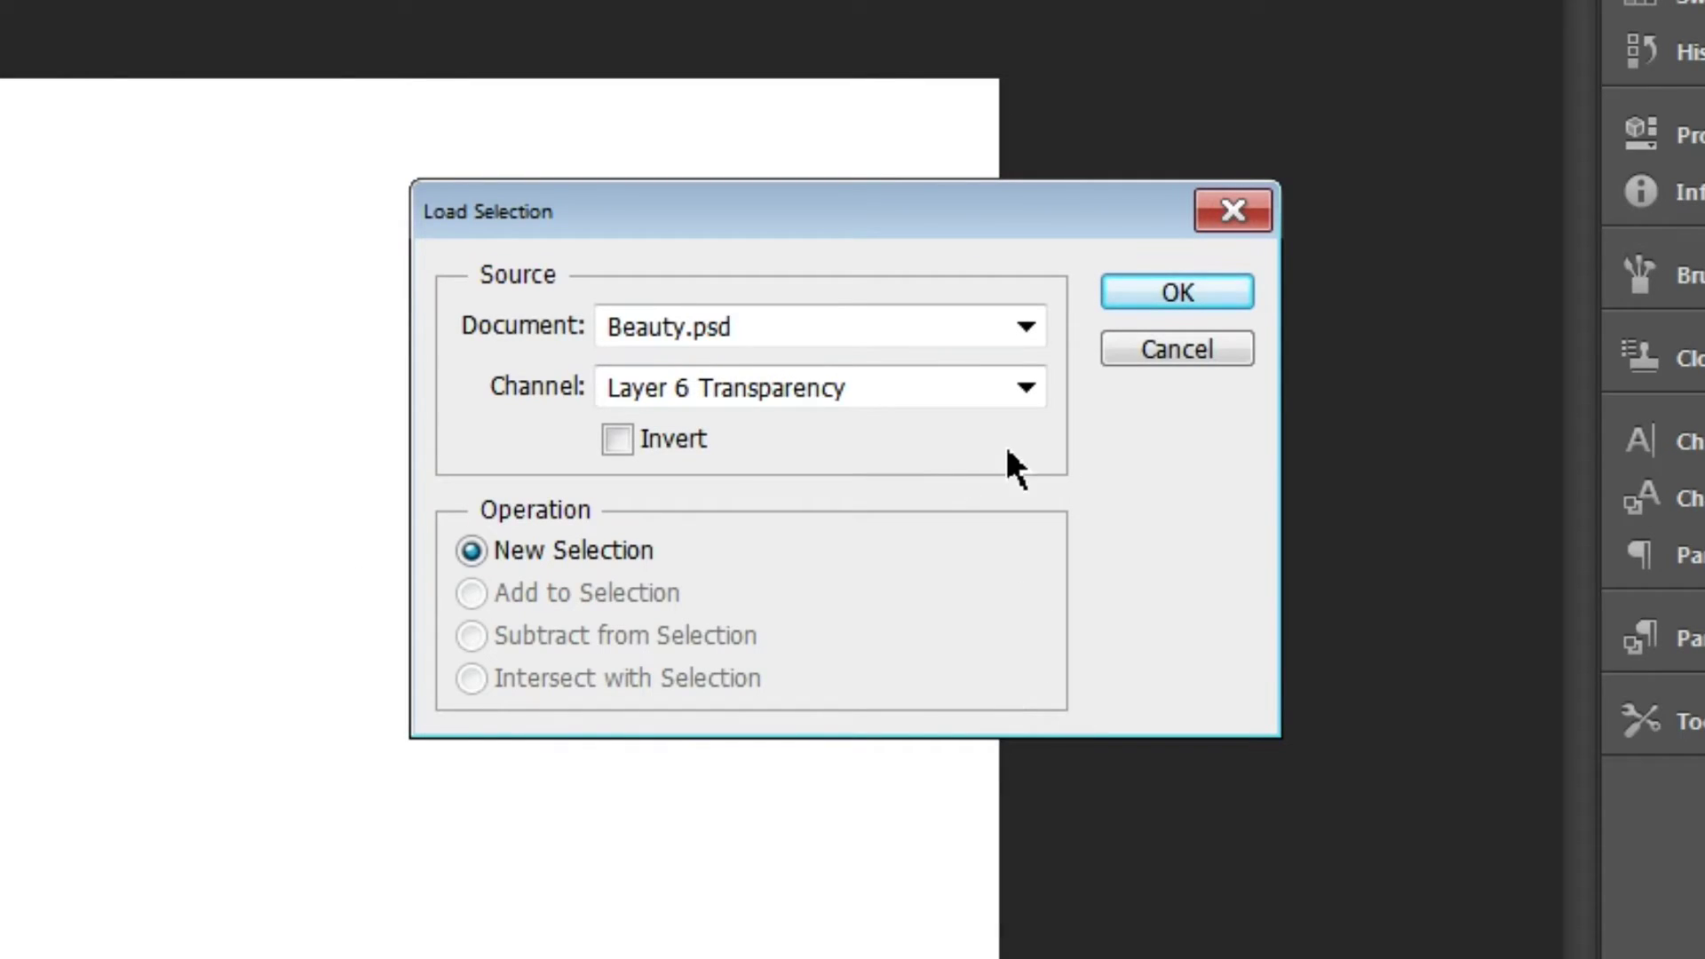
pyautogui.click(832, 390)
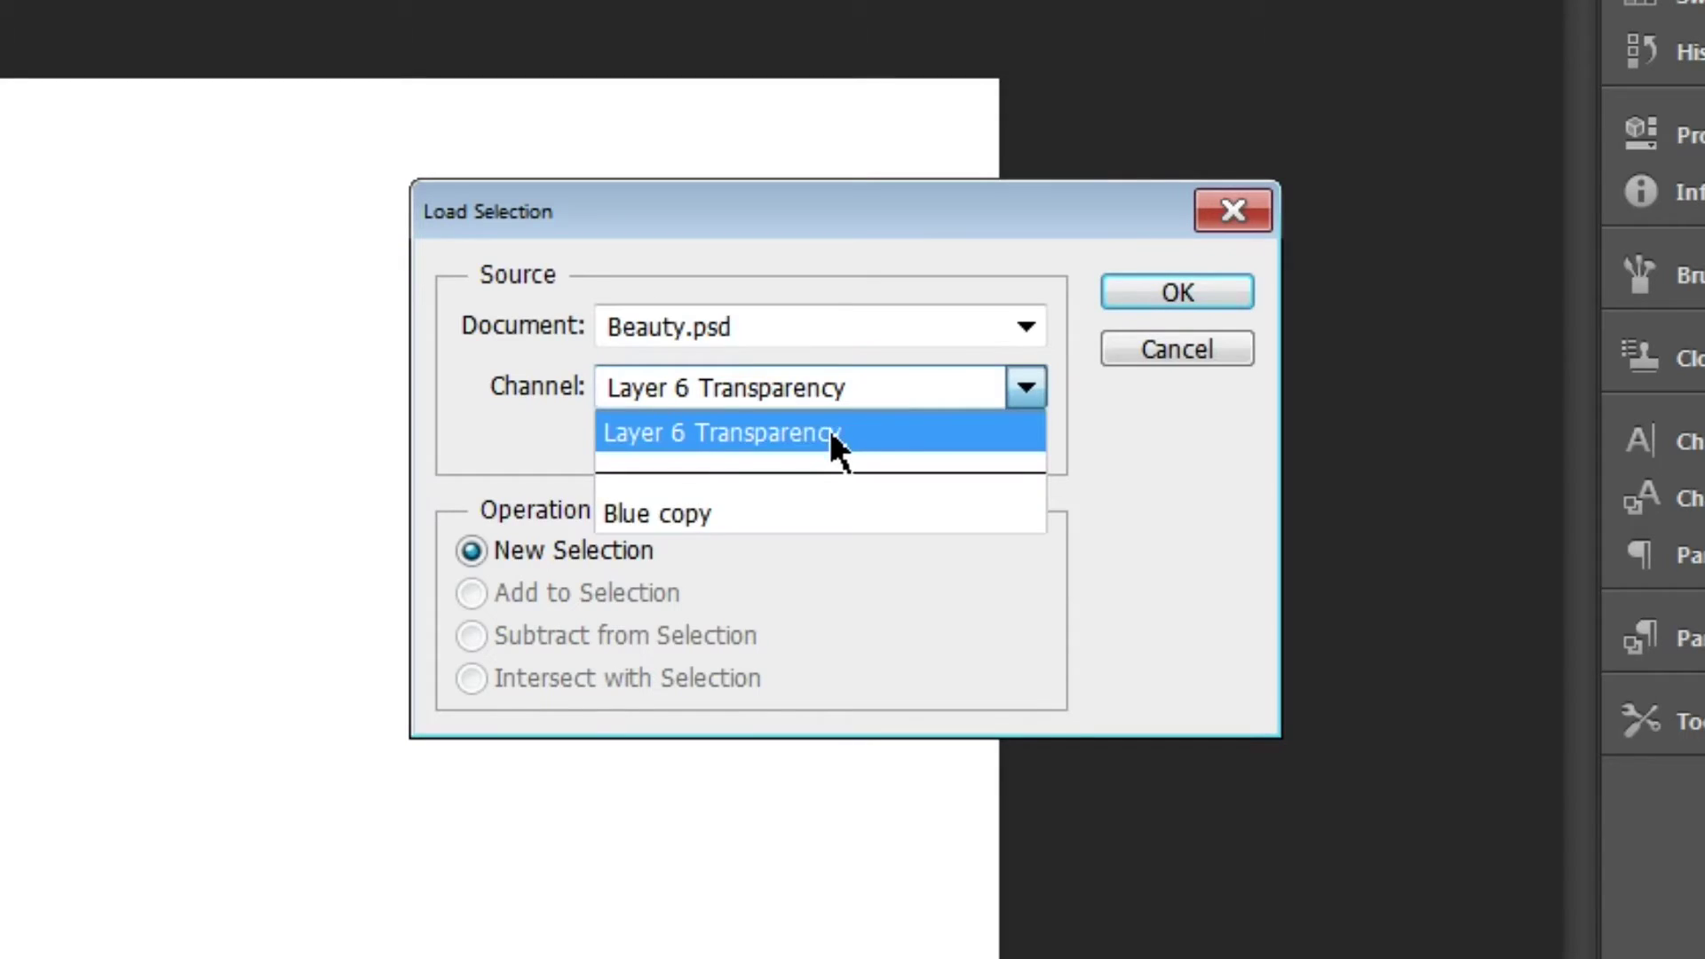
pyautogui.click(721, 519)
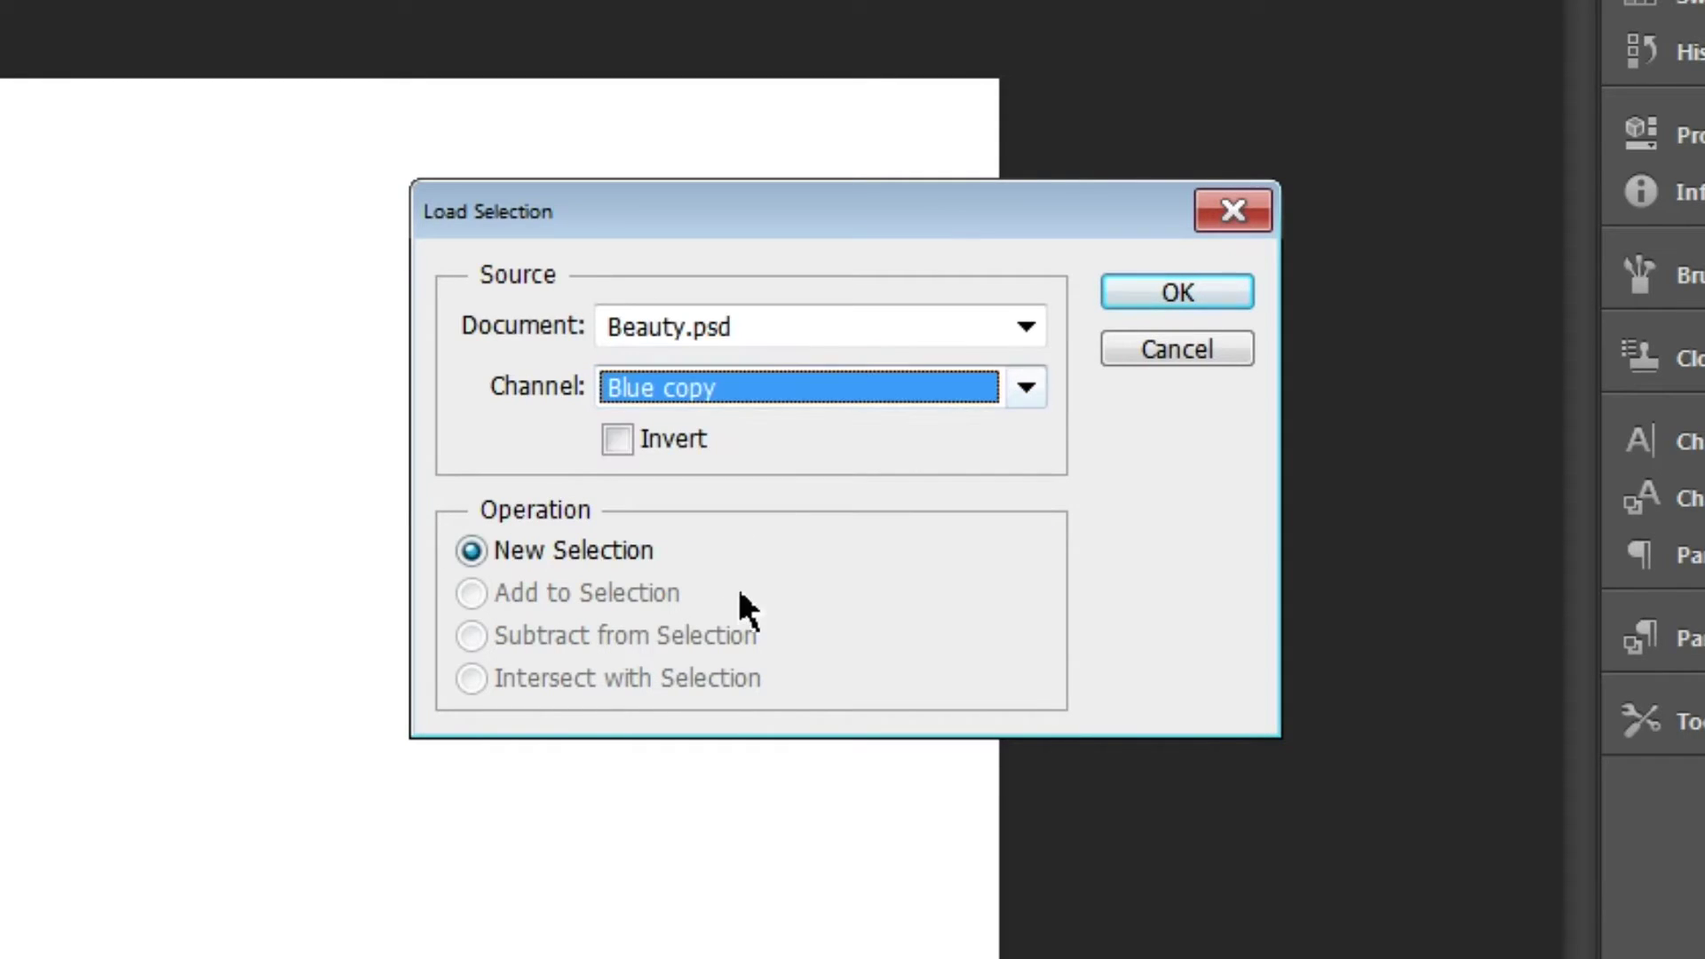
pyautogui.click(620, 448)
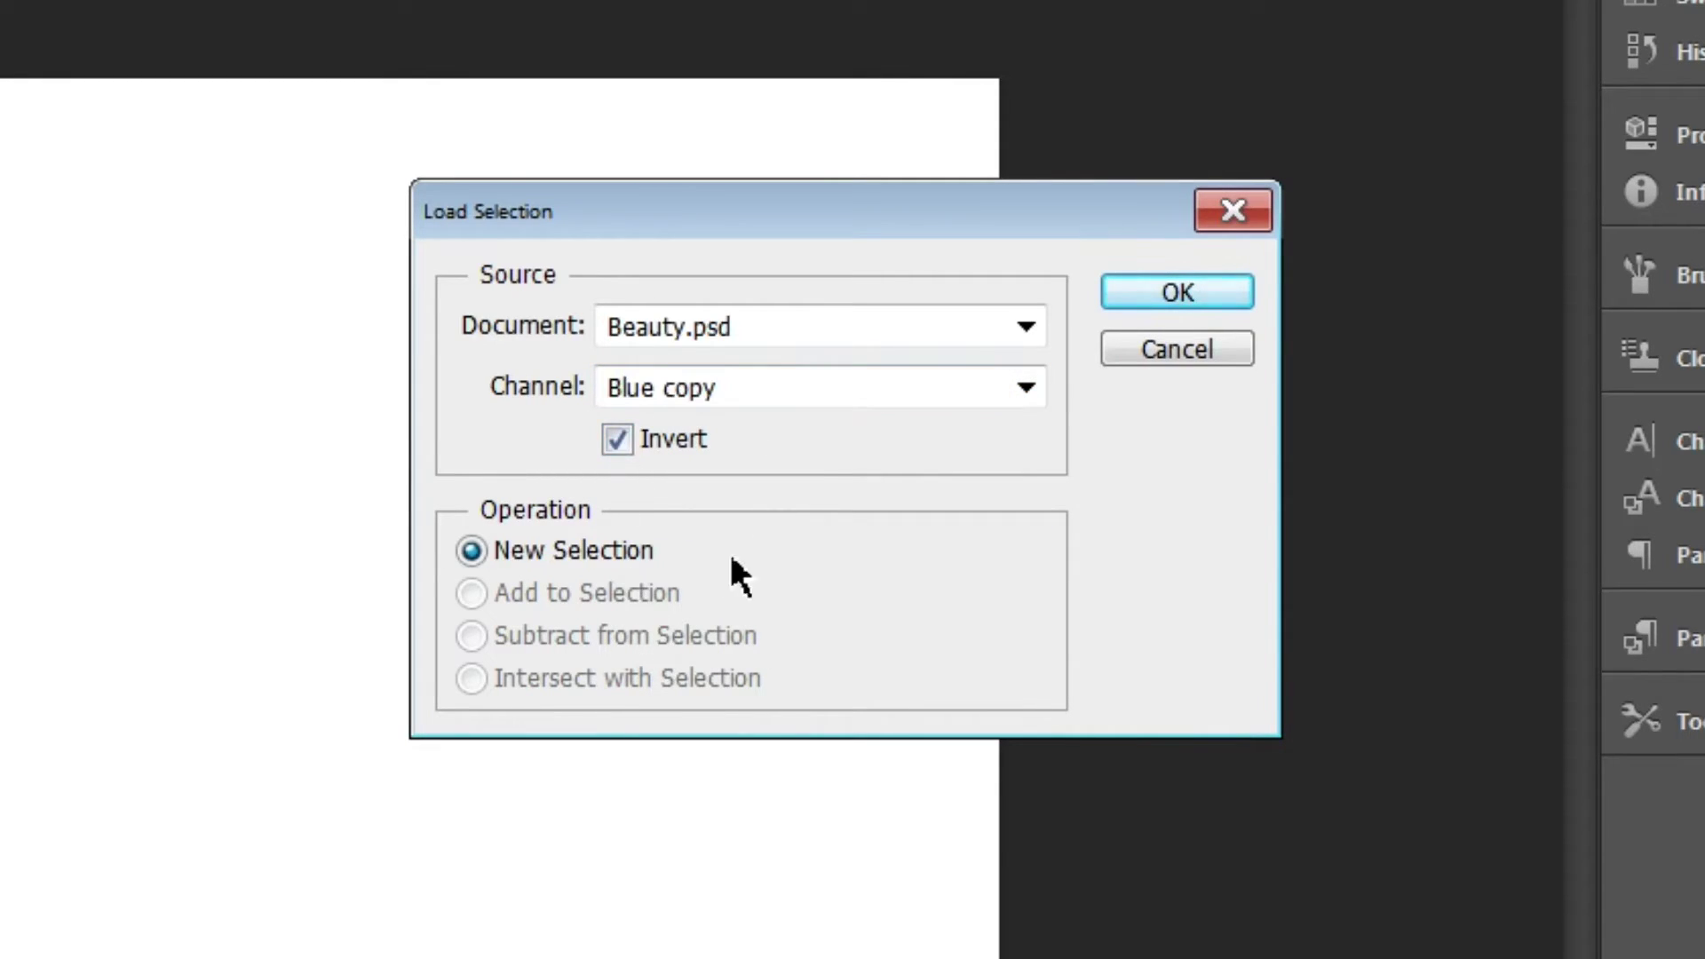
pyautogui.click(1176, 294)
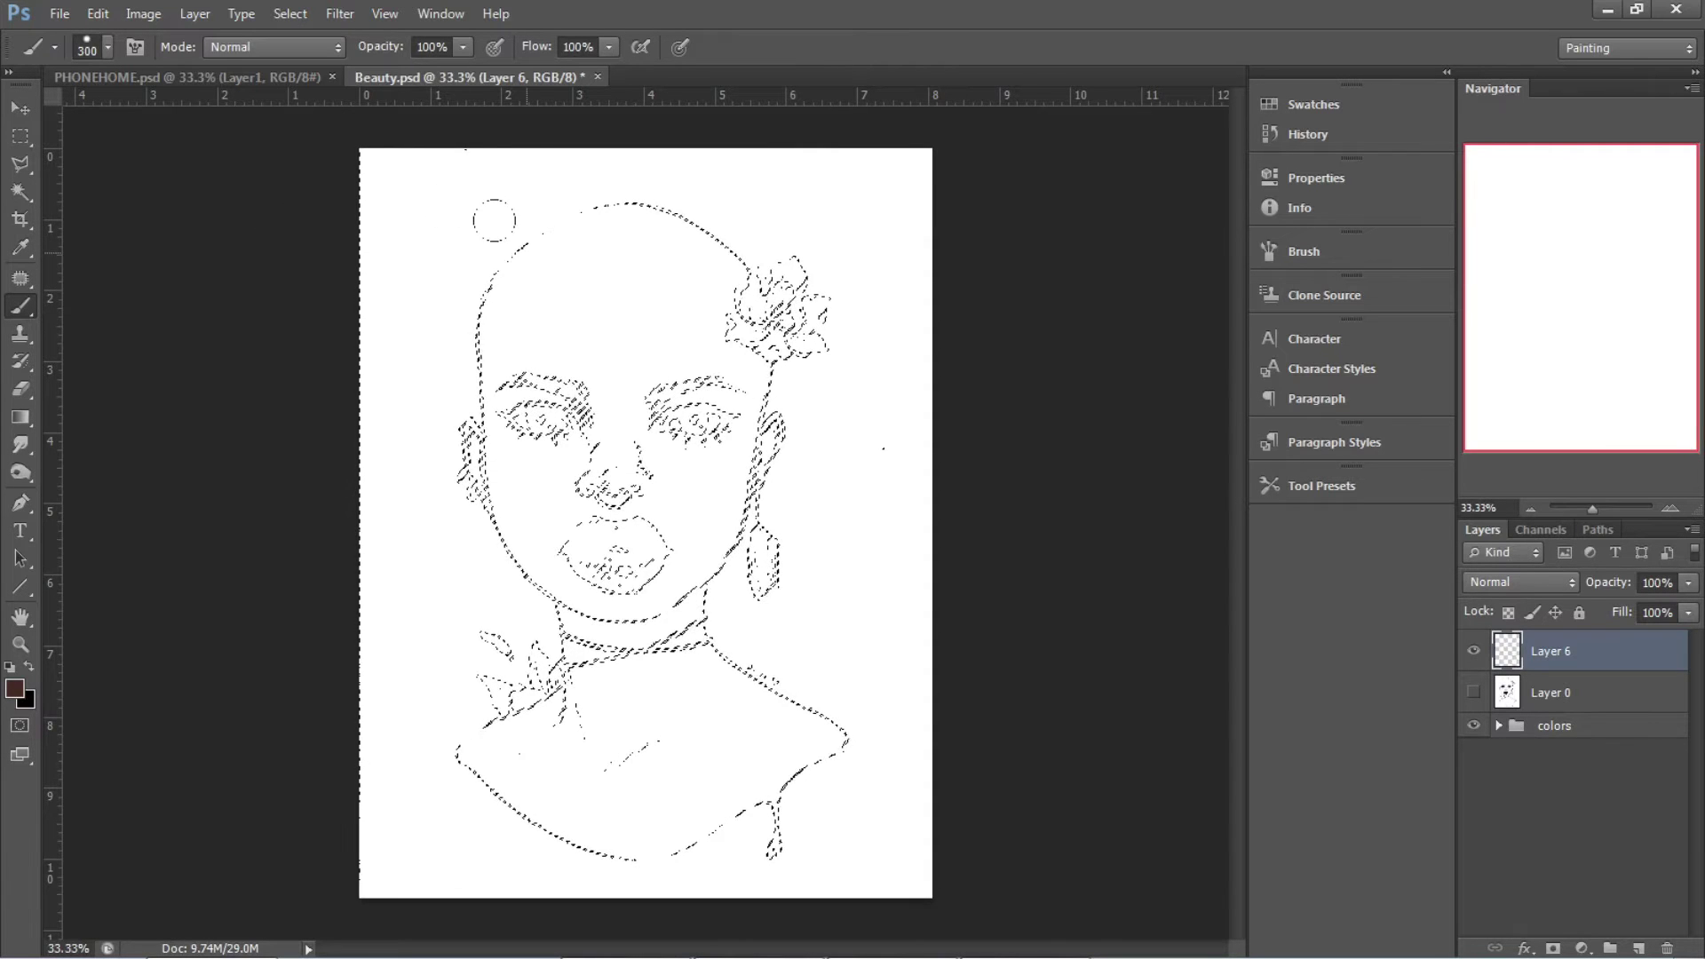
# Brush over the selected line art of the portrait, changing the foreground color from dark brown to #3c3845 partway through
pyautogui.moveTo(495, 228)
pyautogui.mouseDown()
pyautogui.moveTo(594, 190)
pyautogui.moveTo(449, 358)
pyautogui.moveTo(572, 426)
pyautogui.moveTo(613, 479)
pyautogui.mouseUp()
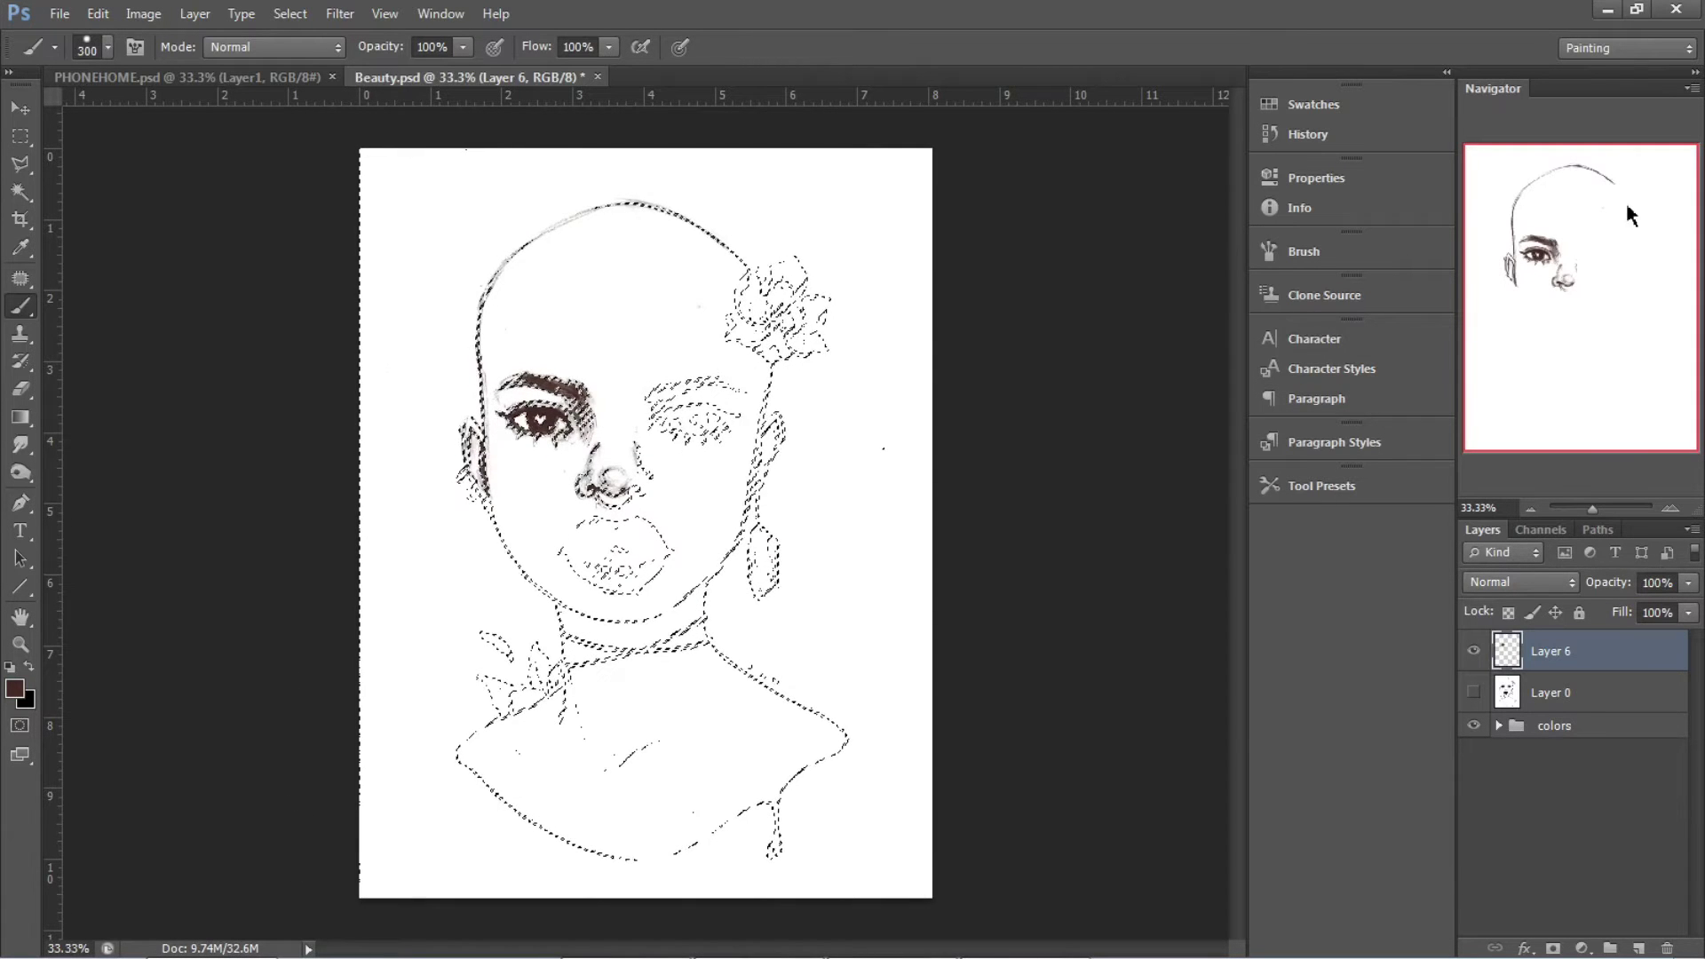
pyautogui.click(14, 687)
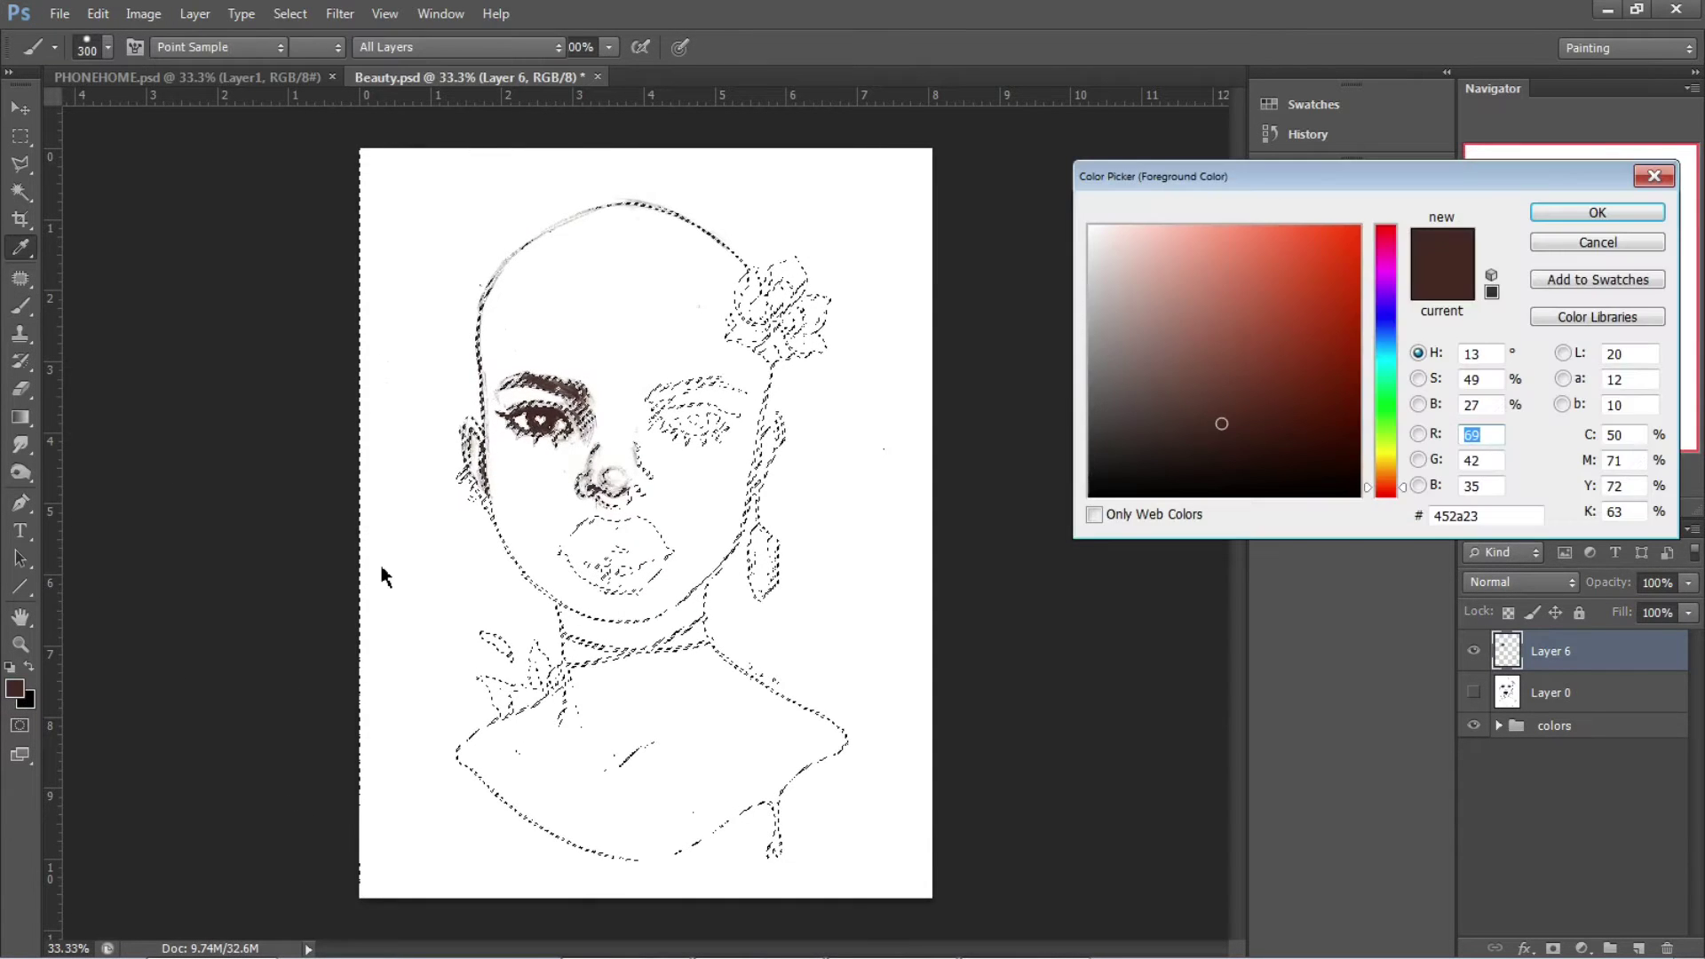
pyautogui.moveTo(1394, 446); pyautogui.dragTo(1413, 303)
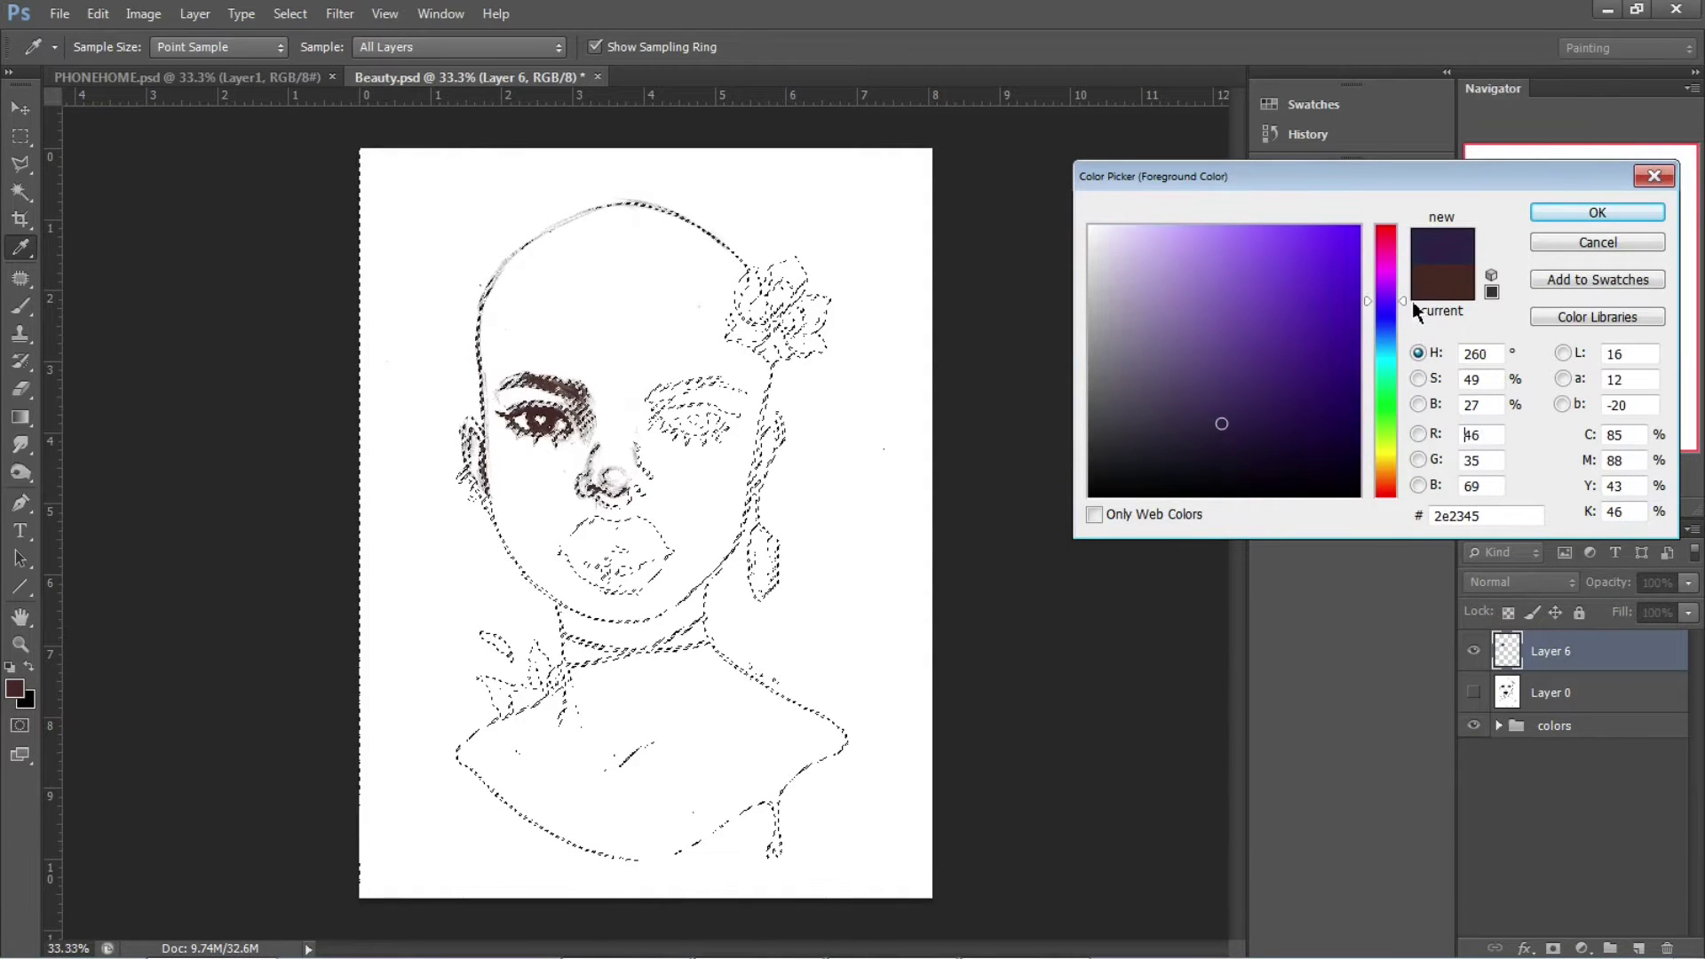
pyautogui.moveTo(1221, 428); pyautogui.dragTo(1140, 424)
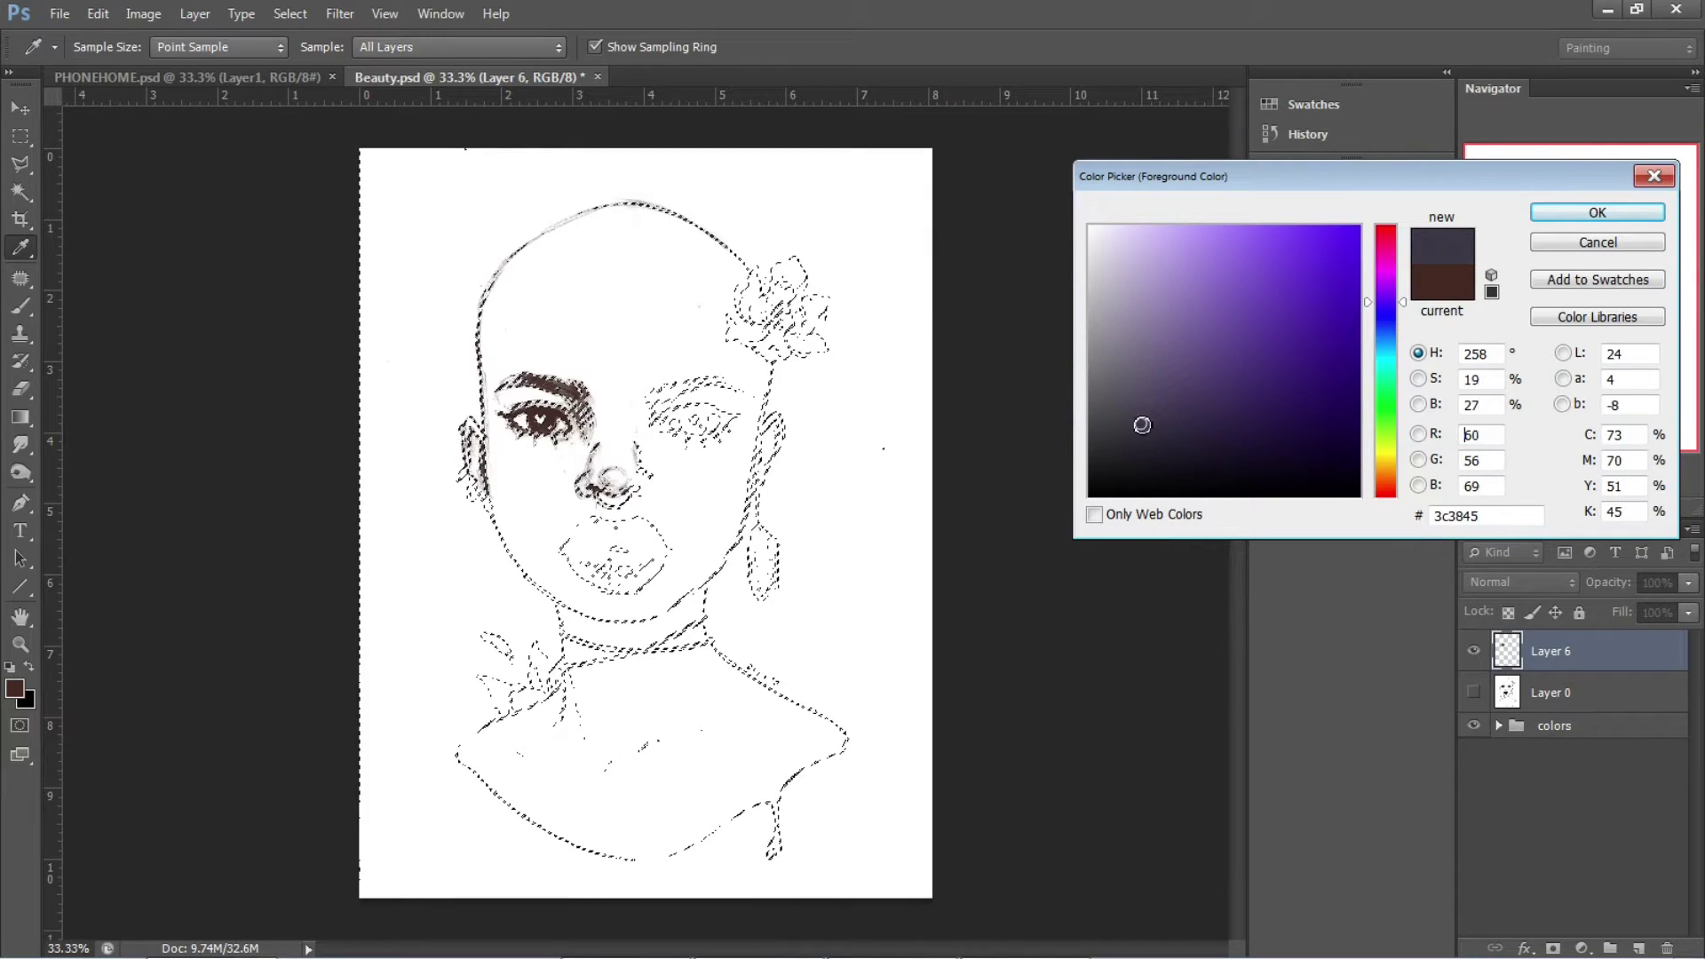
pyautogui.click(1555, 216)
pyautogui.moveTo(539, 416)
pyautogui.mouseDown()
pyautogui.moveTo(633, 509)
pyautogui.moveTo(469, 497)
pyautogui.moveTo(468, 384)
pyautogui.moveTo(533, 417)
pyautogui.moveTo(781, 320)
pyautogui.moveTo(693, 408)
pyautogui.moveTo(746, 449)
pyautogui.moveTo(781, 684)
pyautogui.moveTo(498, 701)
pyautogui.moveTo(609, 814)
pyautogui.moveTo(849, 656)
pyautogui.mouseUp()
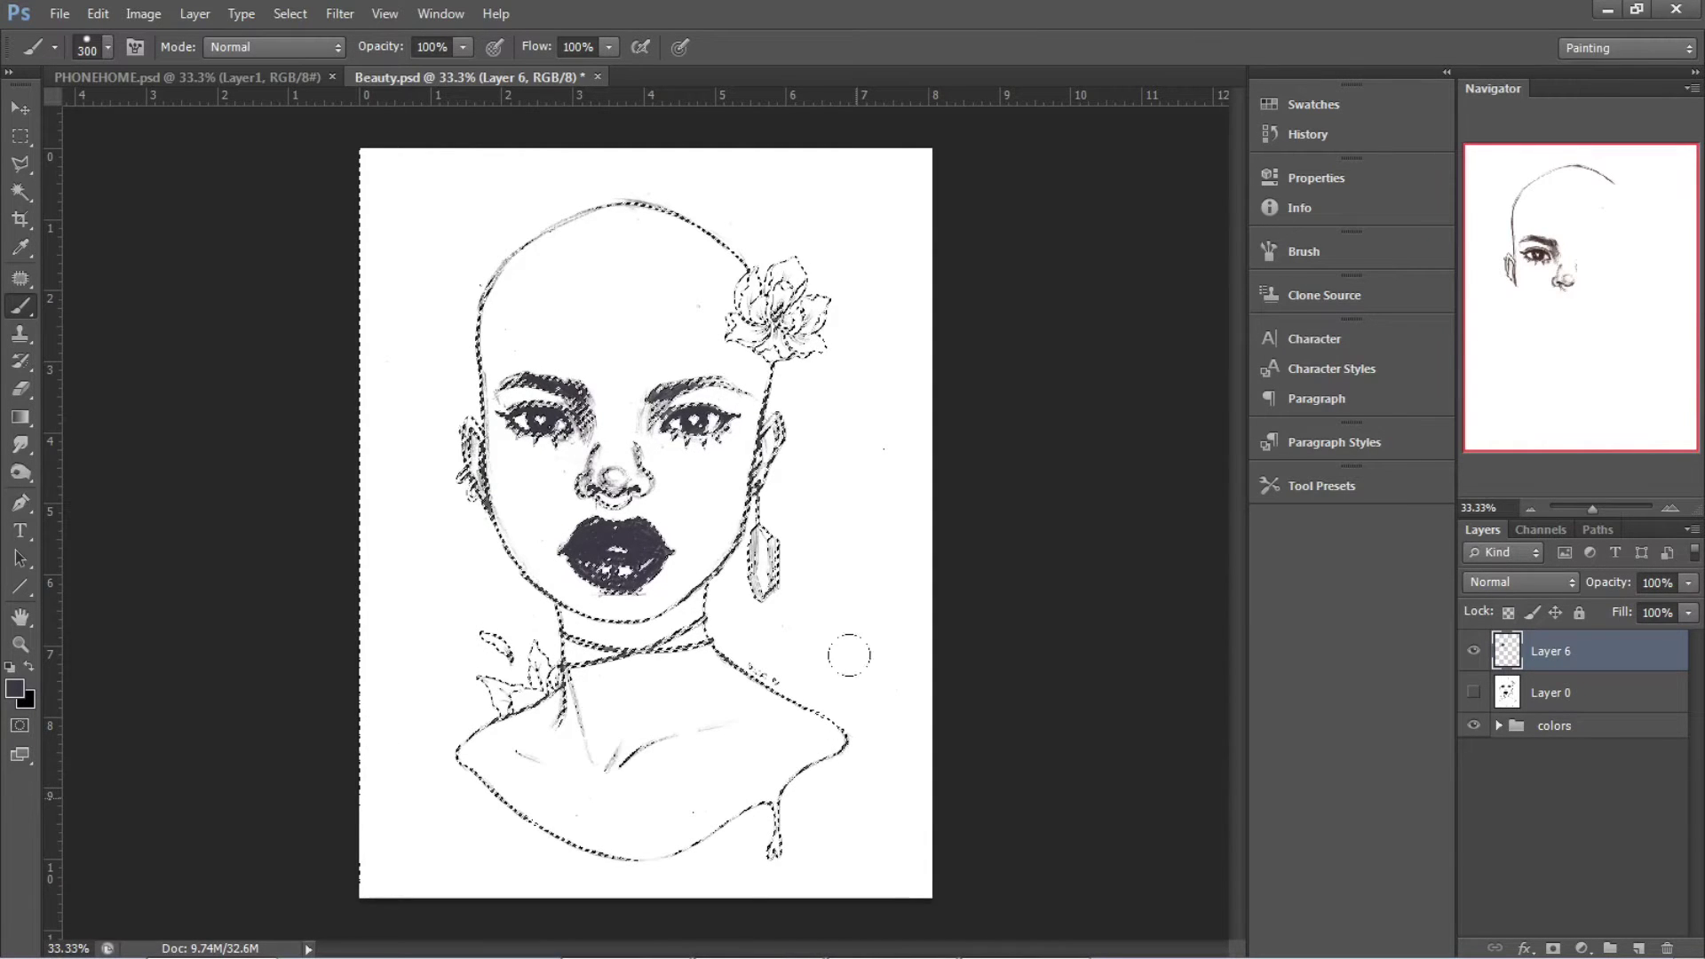
# Fill the line art selection with the foreground color, using Normal mode at 100% opacity
pyautogui.click(98, 13)
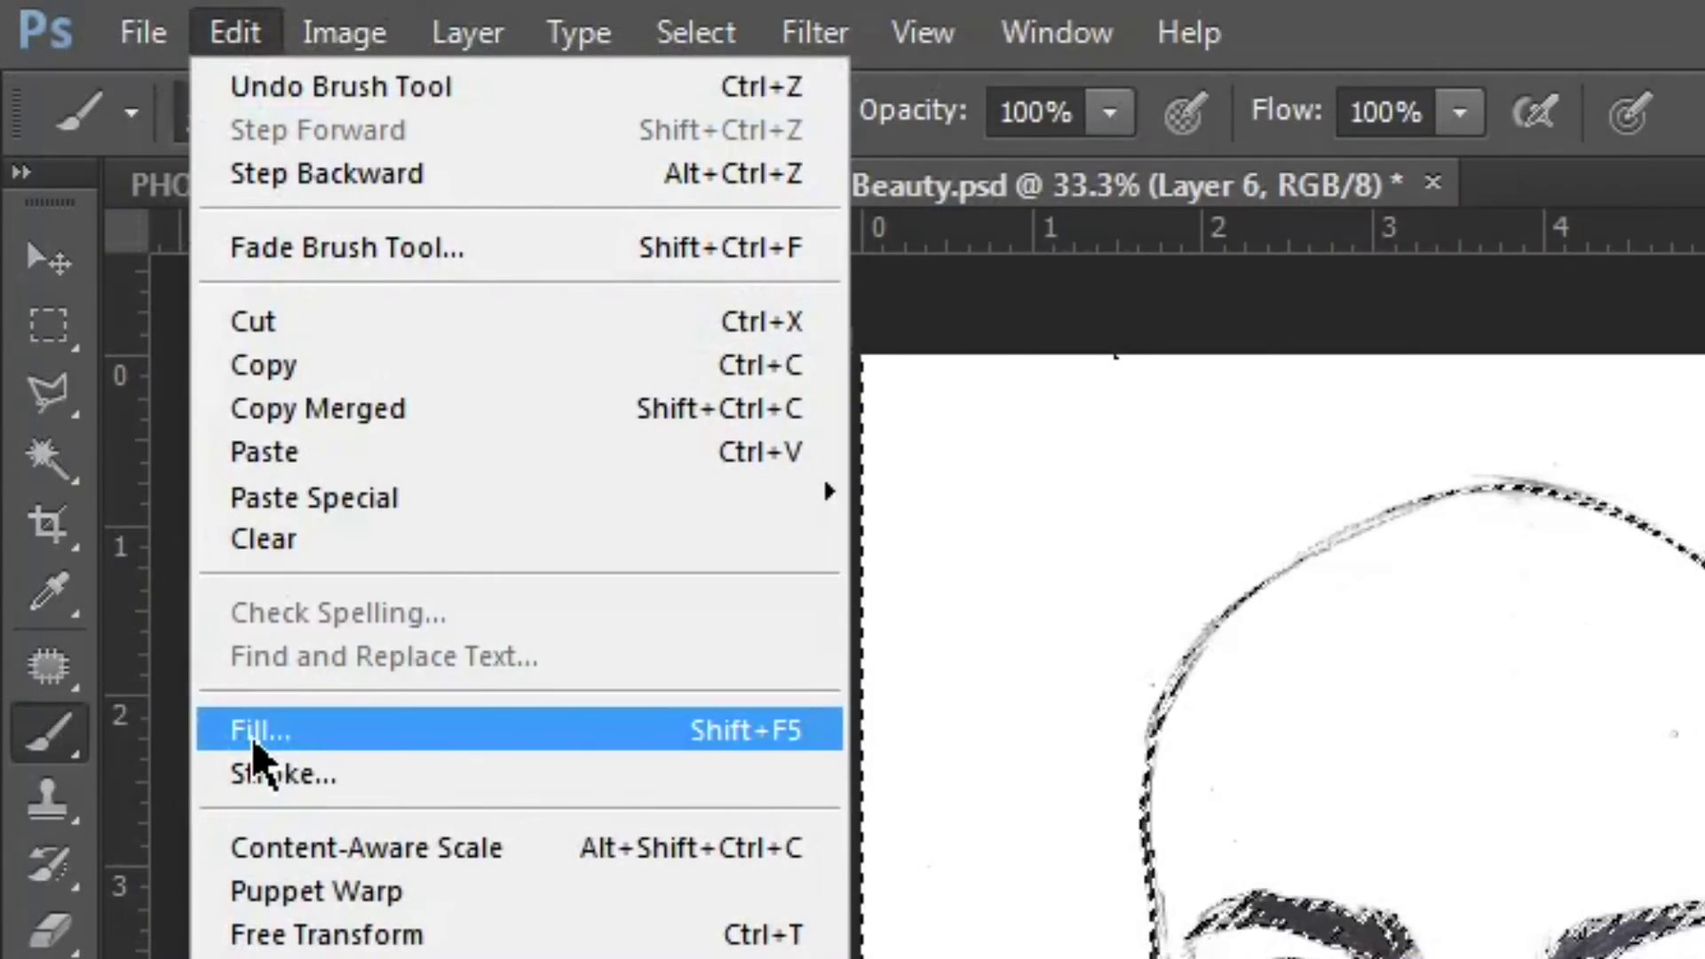
pyautogui.click(256, 733)
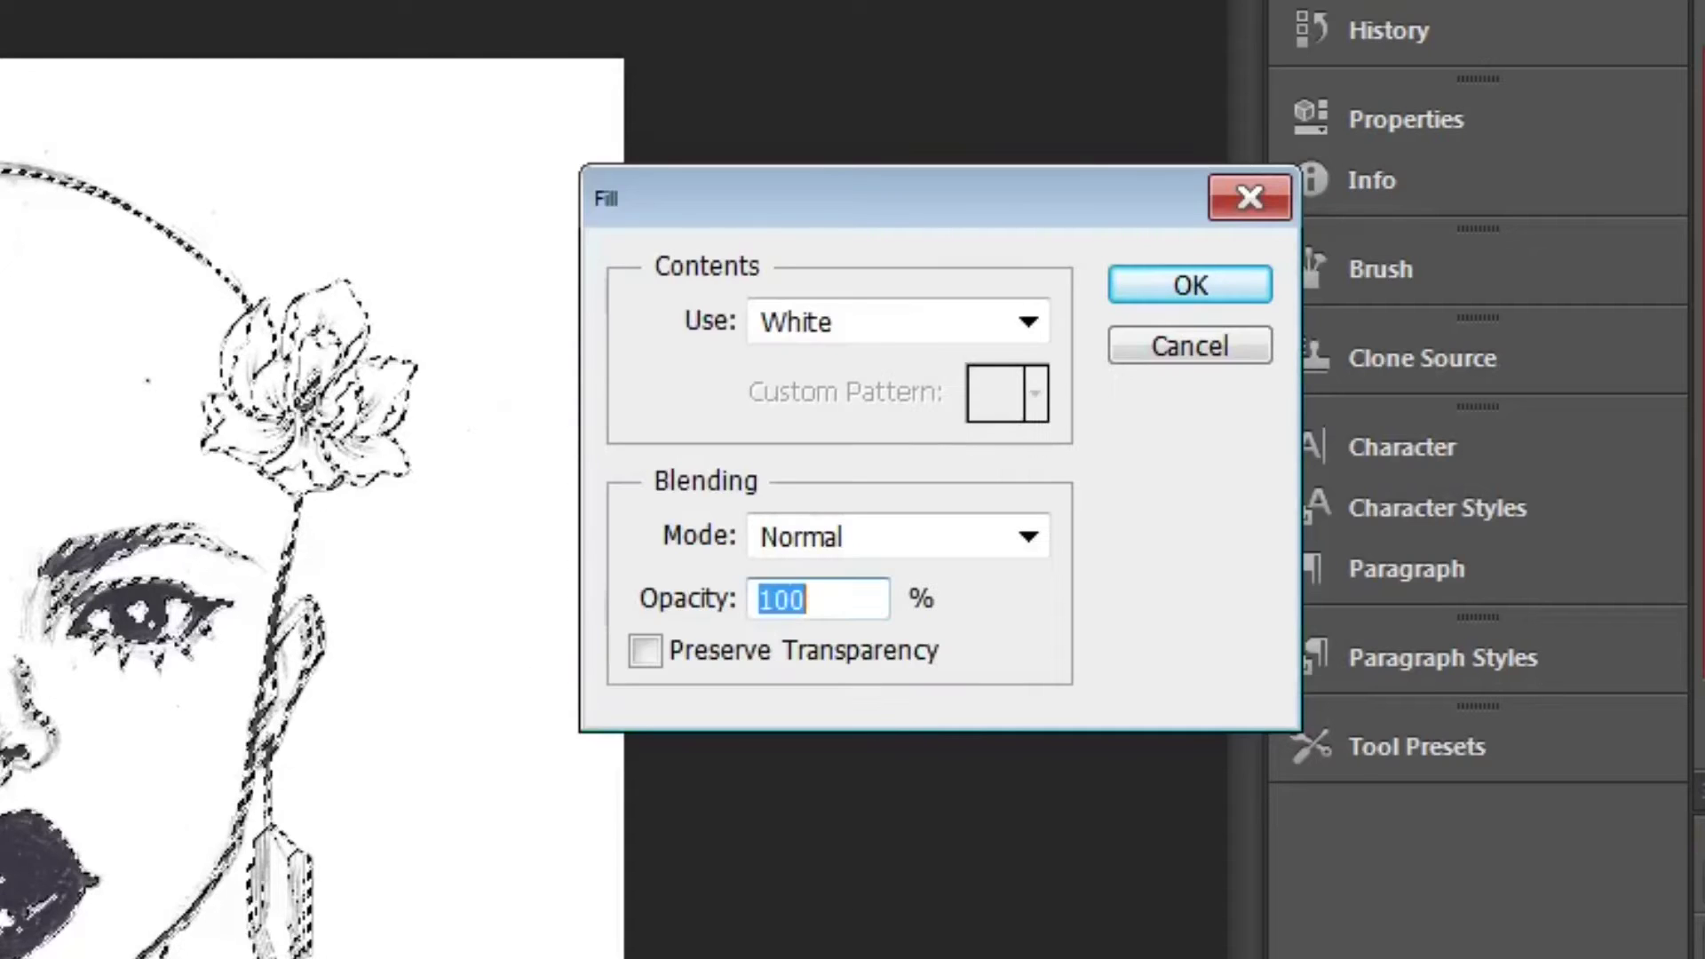
pyautogui.click(1028, 327)
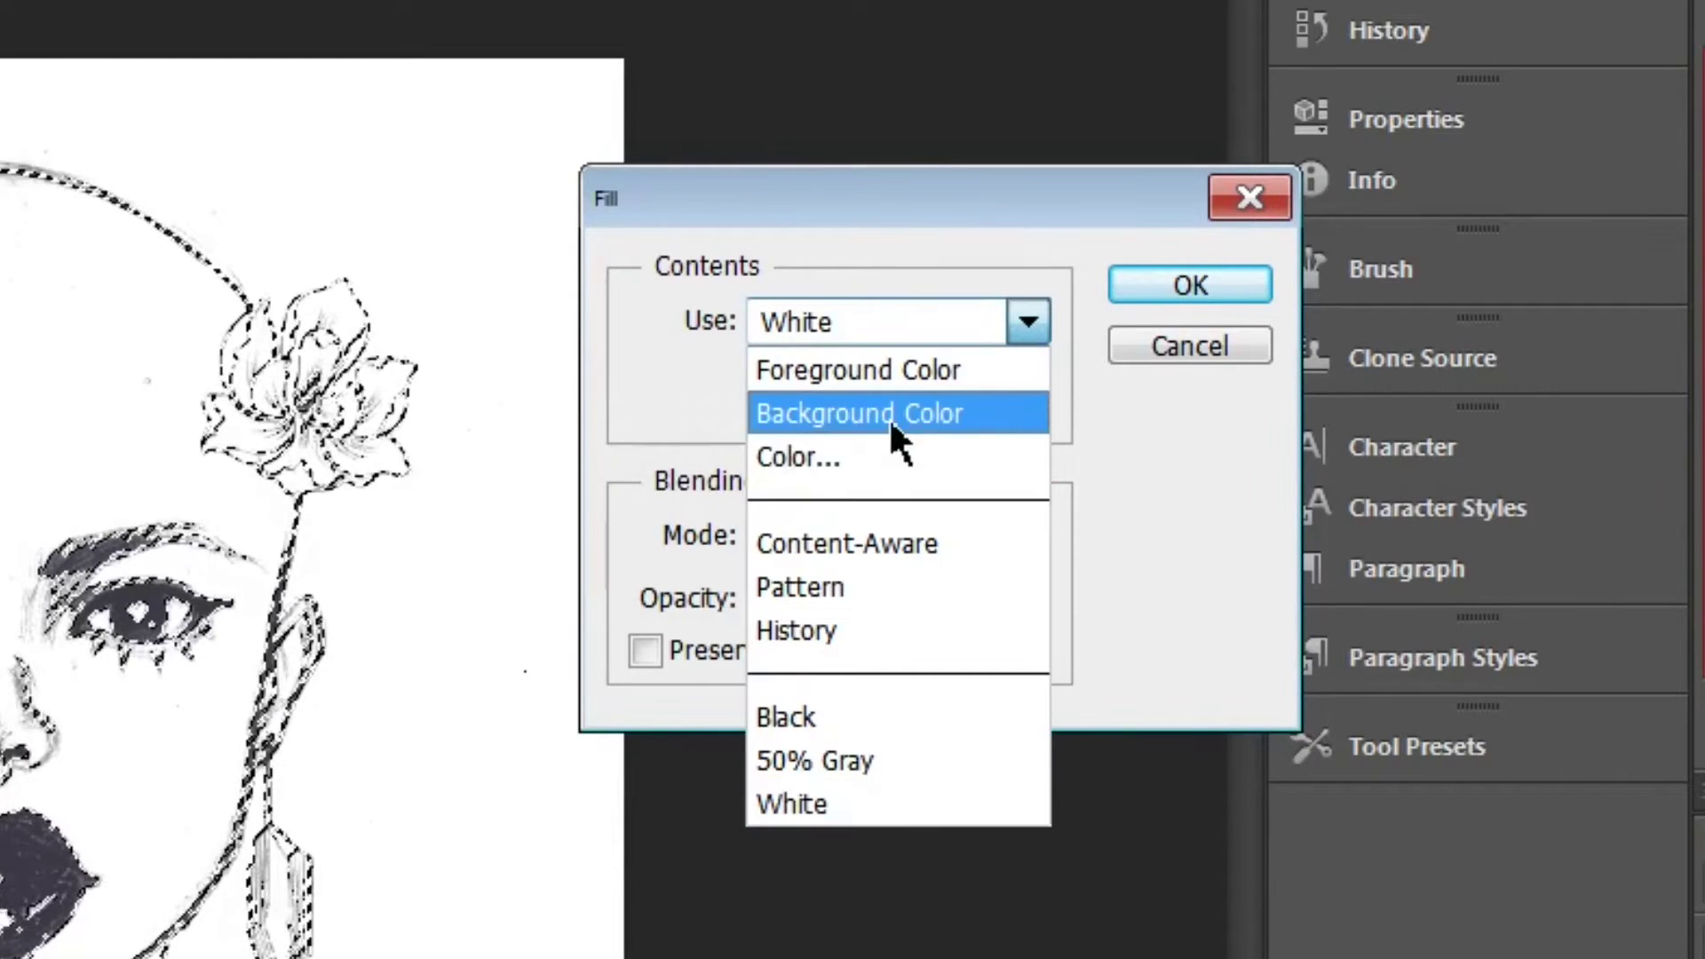
pyautogui.click(867, 366)
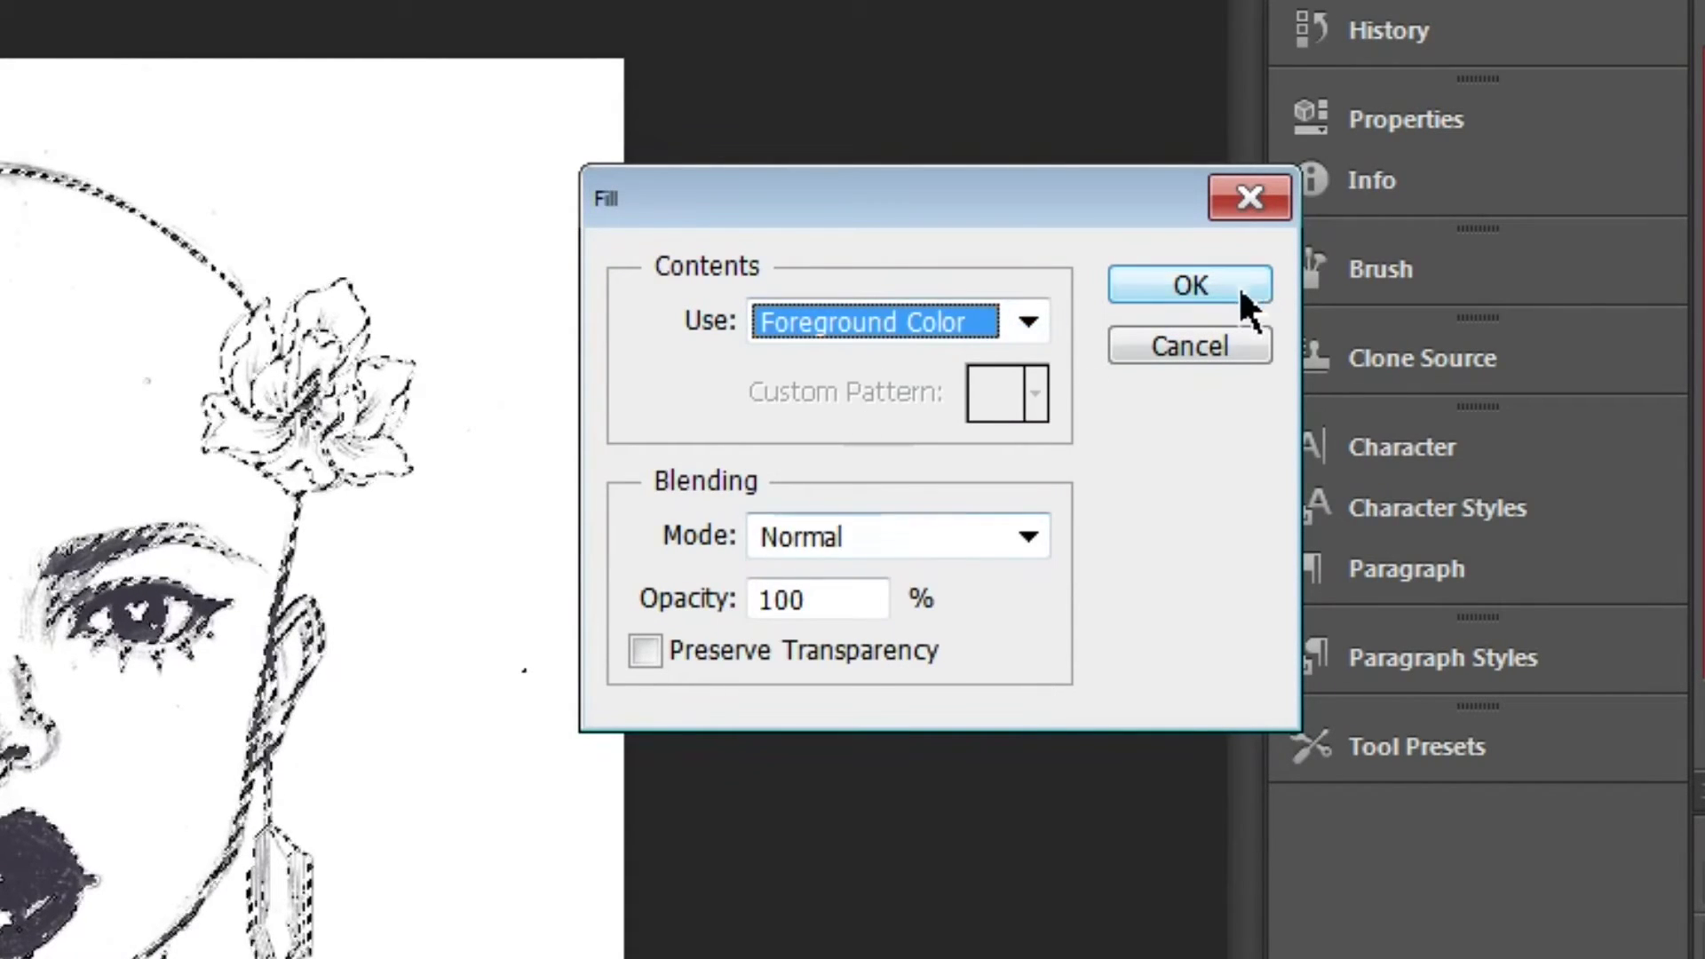
pyautogui.click(1211, 281)
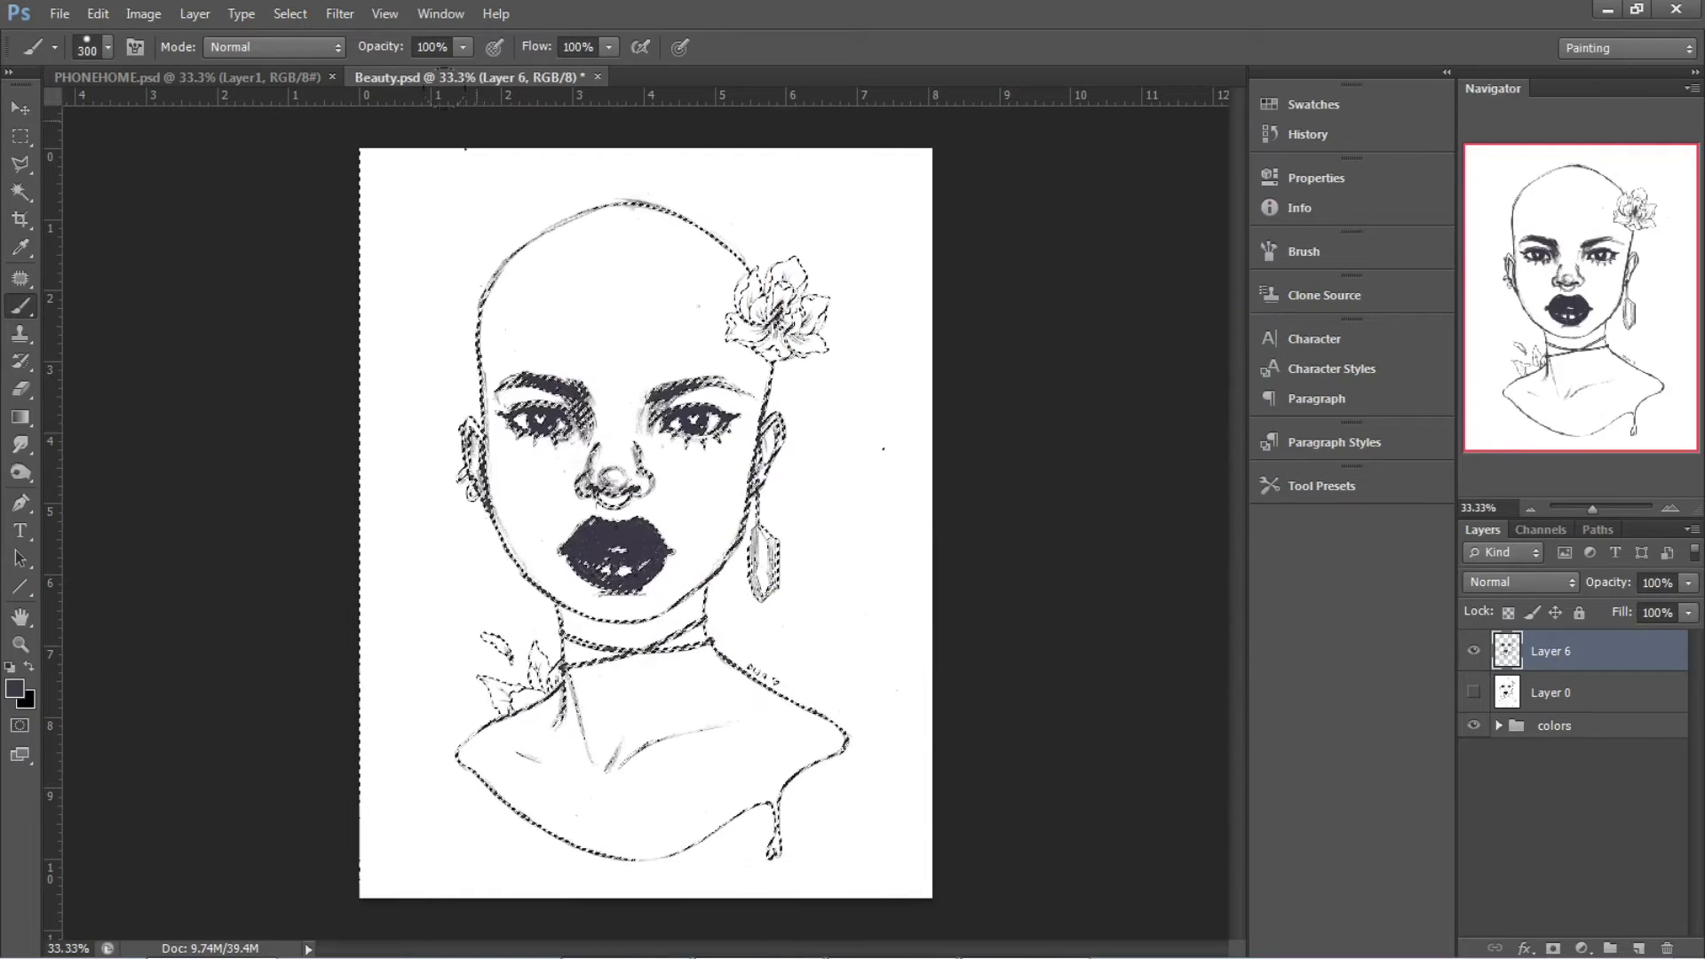
# Fill the line art selection on Layer 6 with a custom dark reddish-brown color, using Normal mode at 100% opacity
pyautogui.click(142, 14)
pyautogui.moveTo(98, 13)
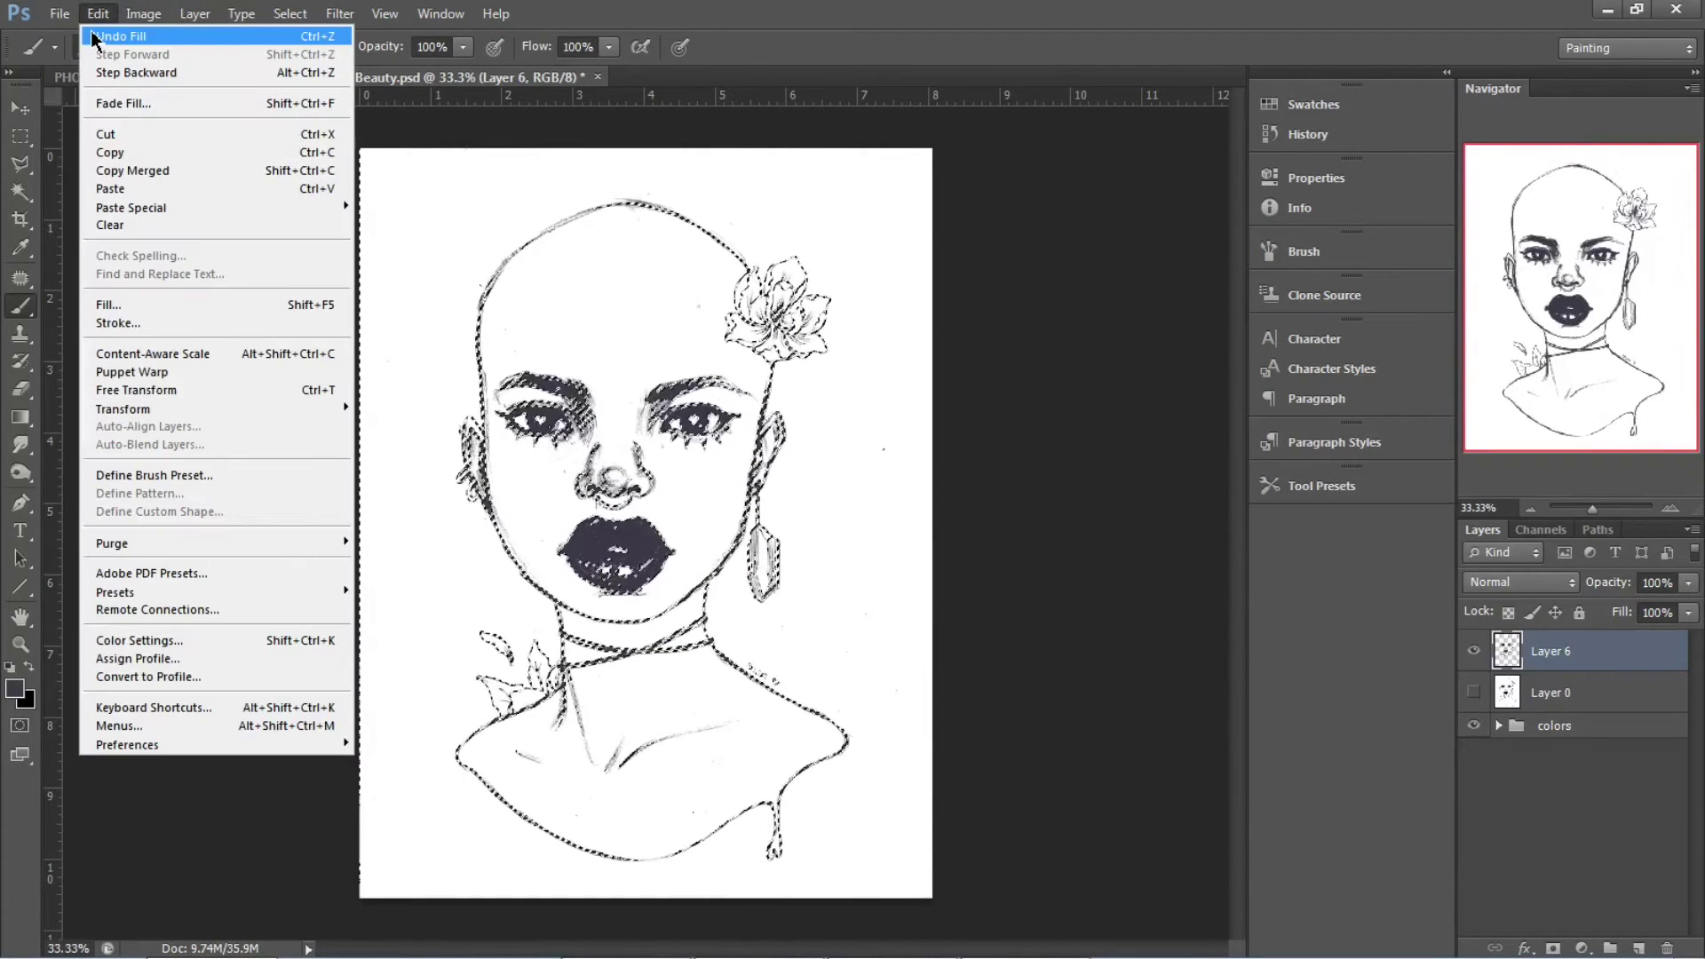
pyautogui.click(104, 306)
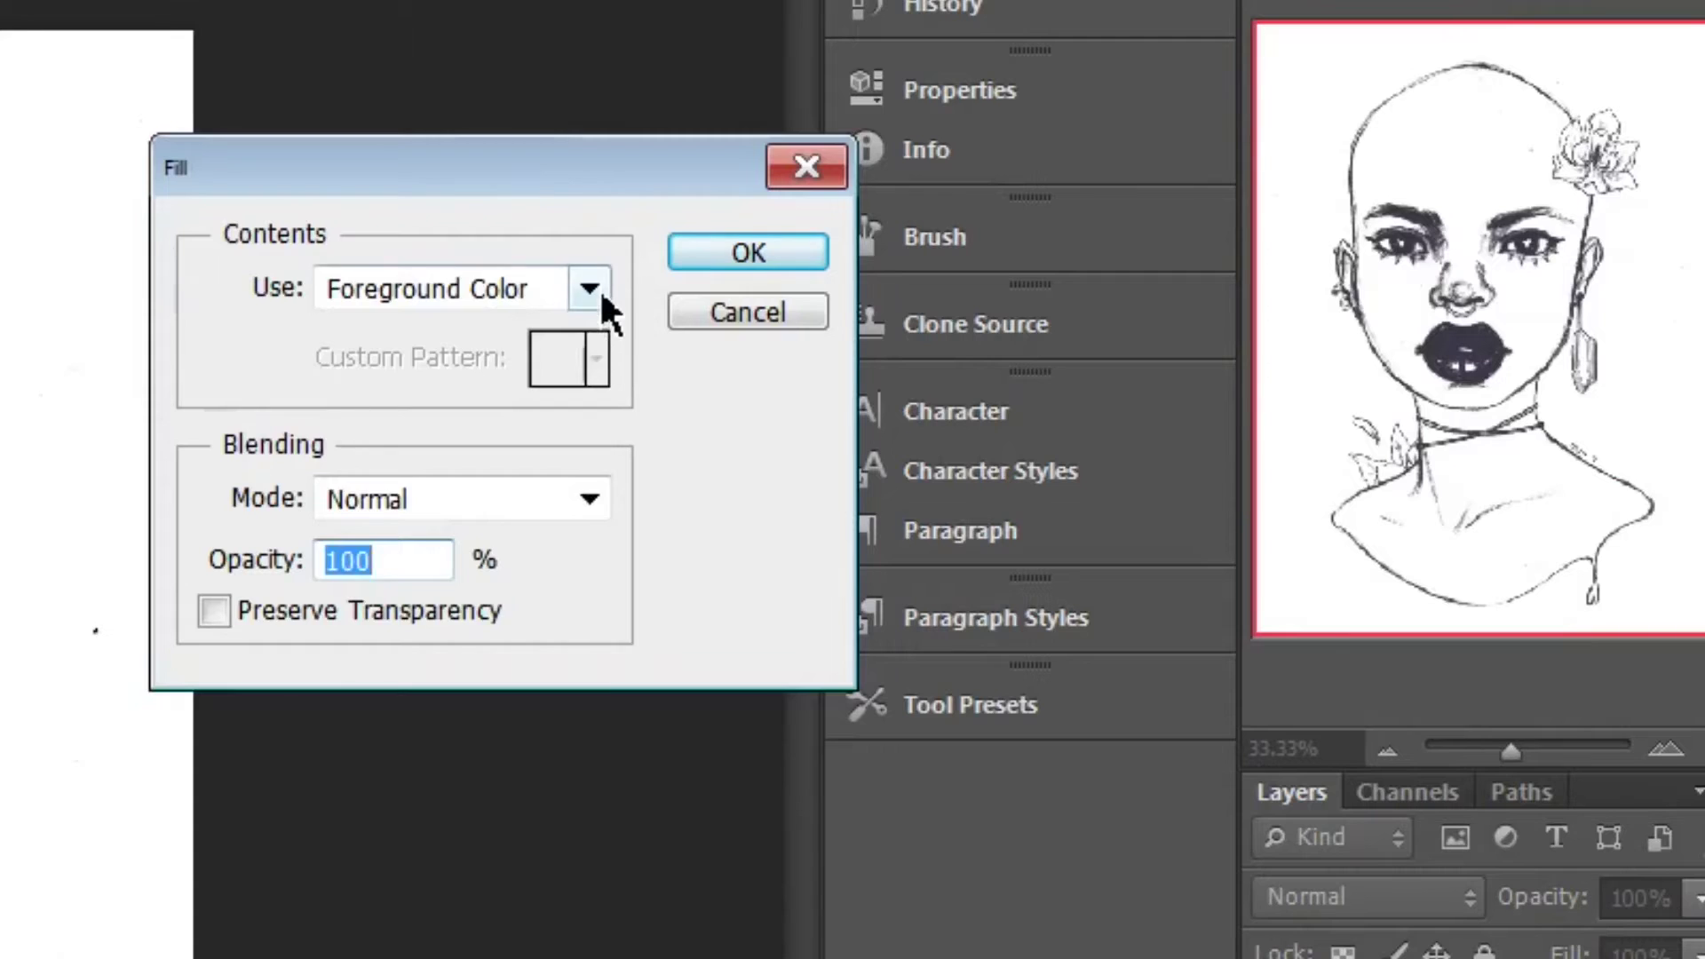
pyautogui.click(601, 294)
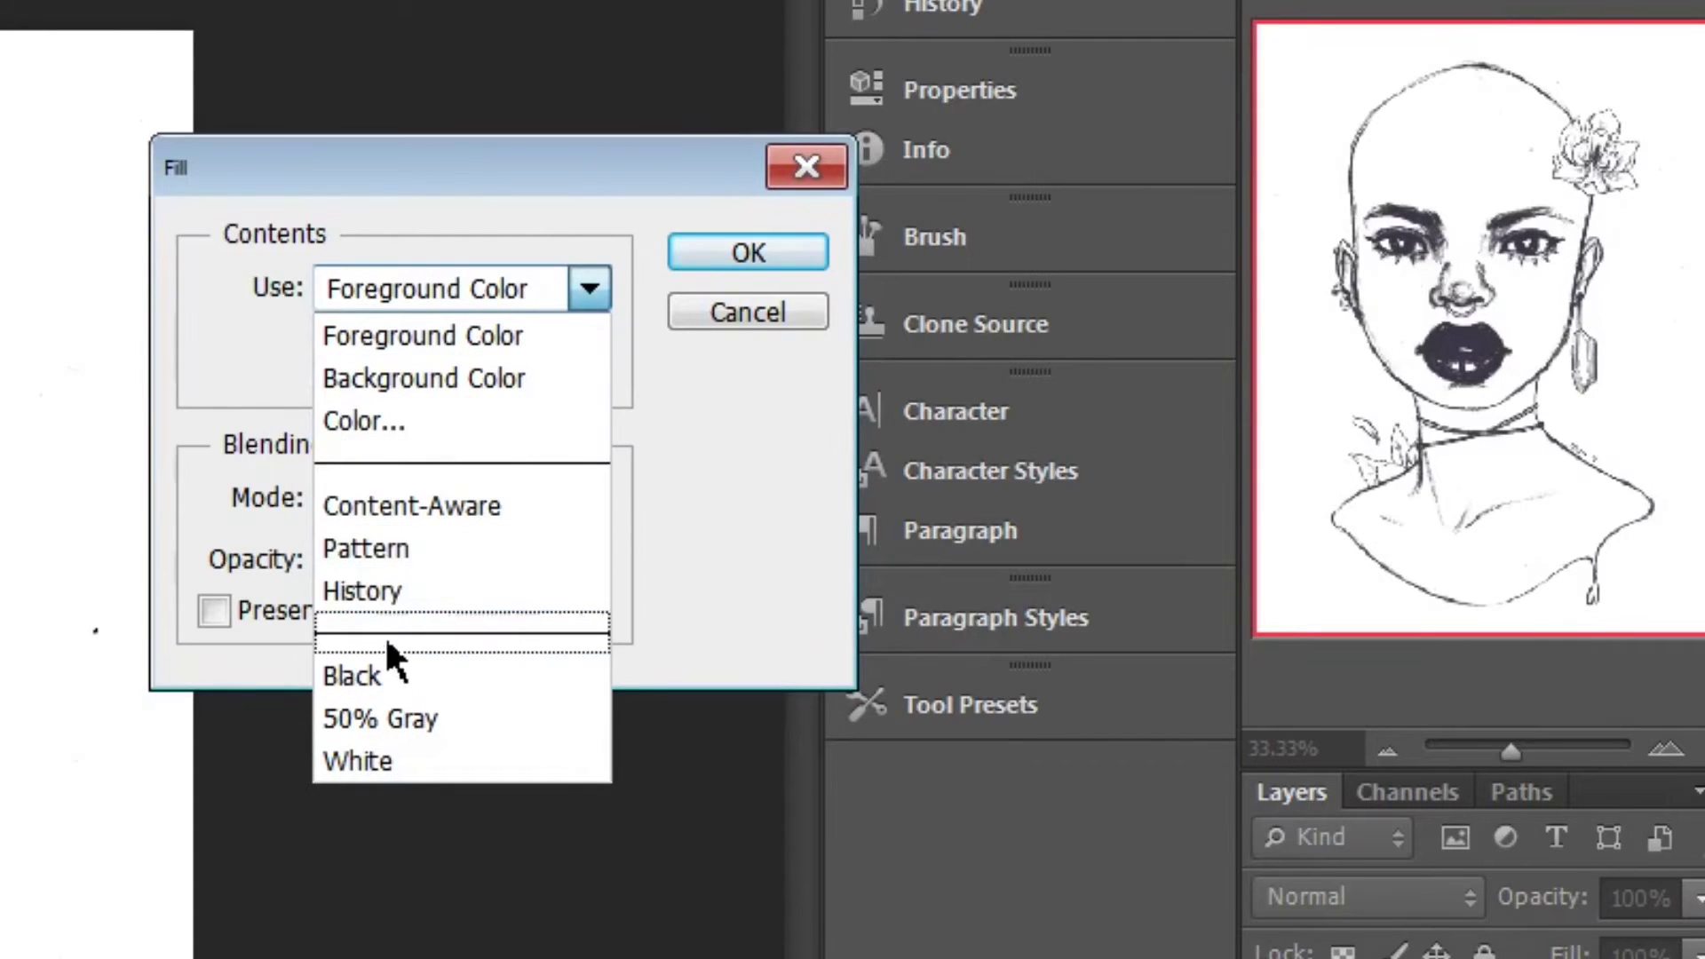
pyautogui.click(405, 422)
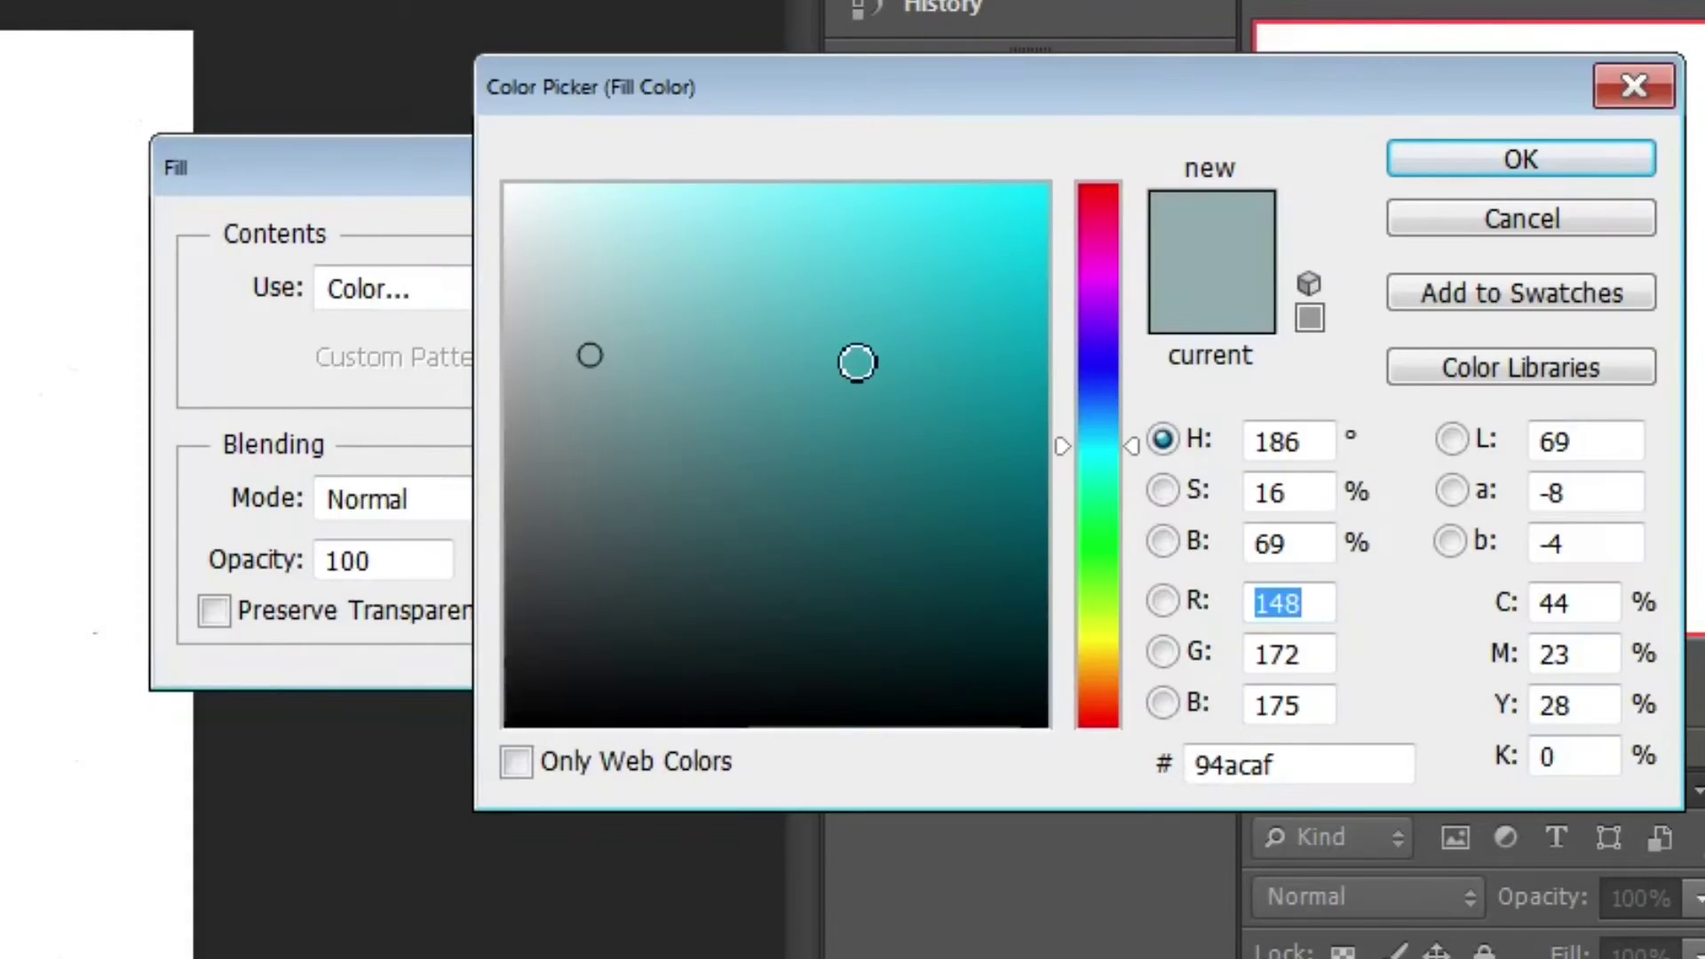
pyautogui.click(650, 498)
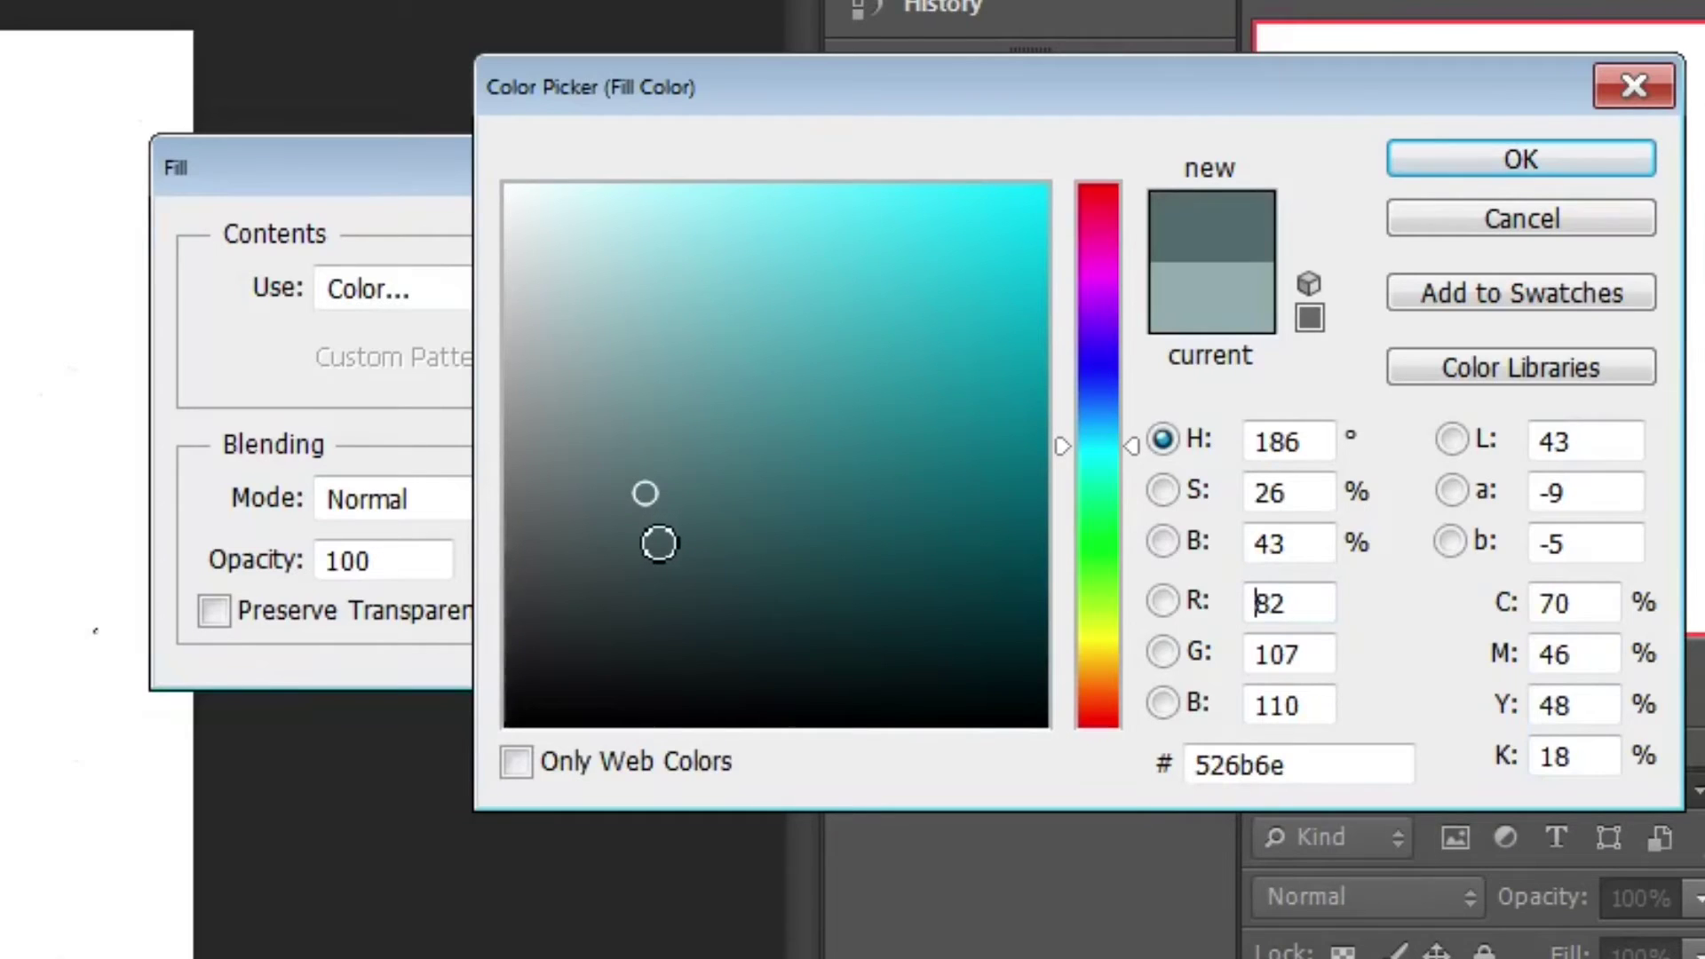
pyautogui.moveTo(1140, 497); pyautogui.dragTo(1122, 688)
pyautogui.moveTo(647, 507)
pyautogui.mouseDown()
pyautogui.moveTo(674, 598)
pyautogui.moveTo(734, 518)
pyautogui.moveTo(779, 532)
pyautogui.mouseUp()
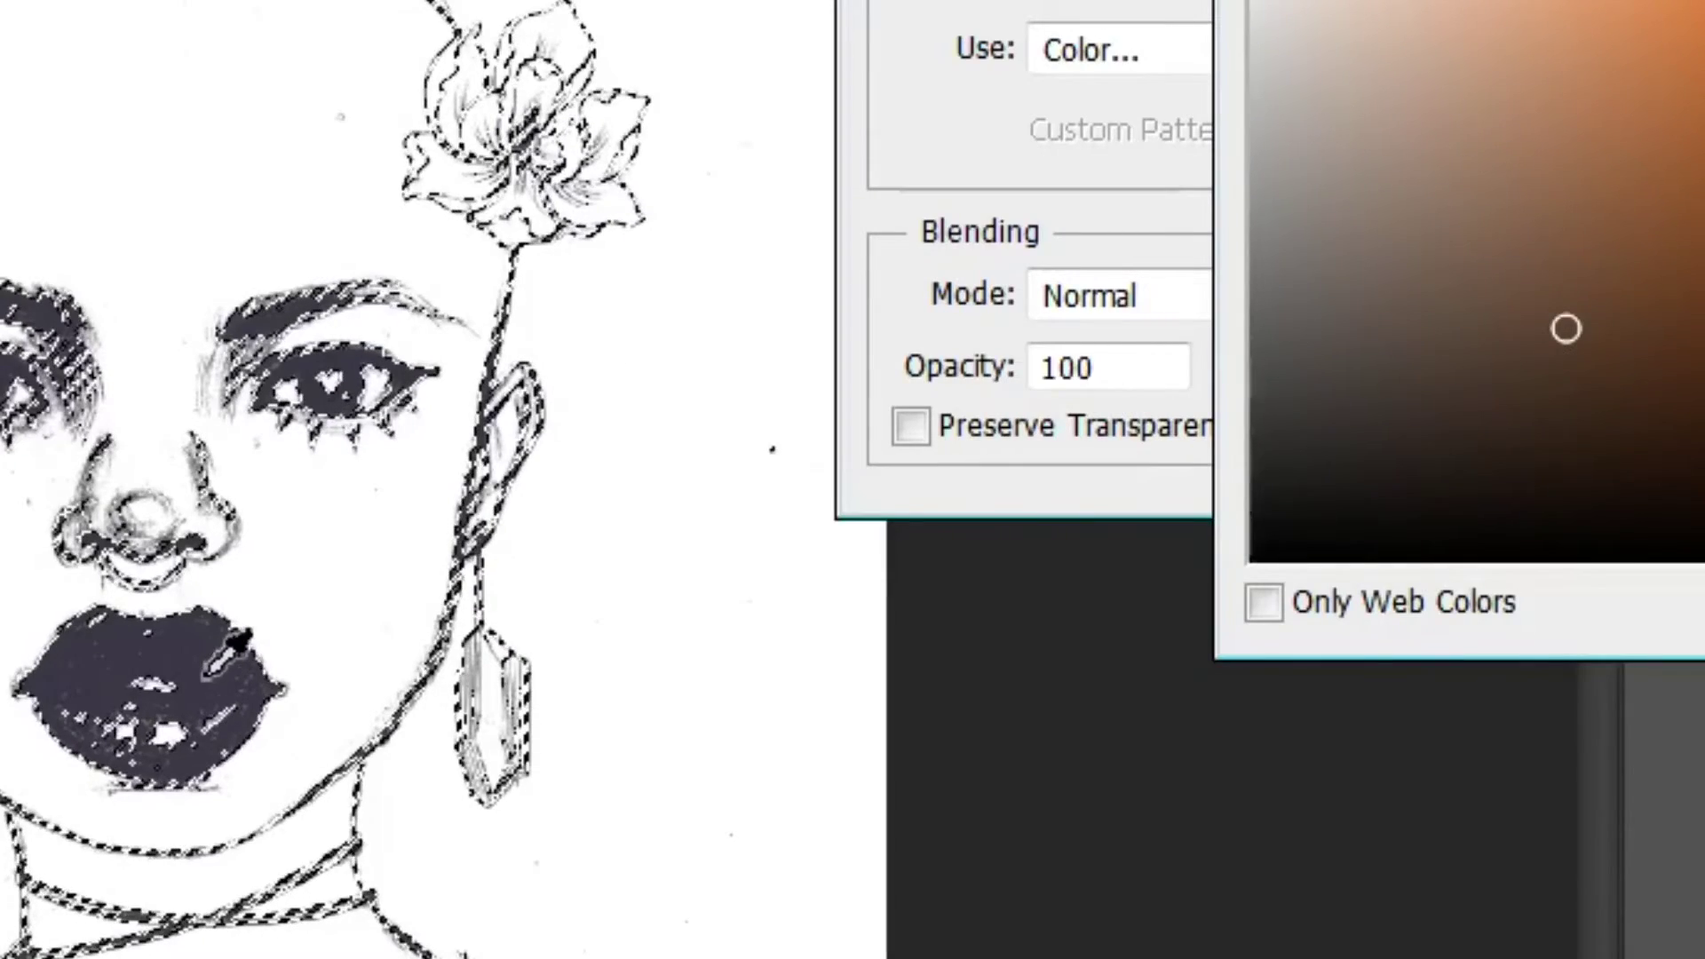
pyautogui.click(230, 644)
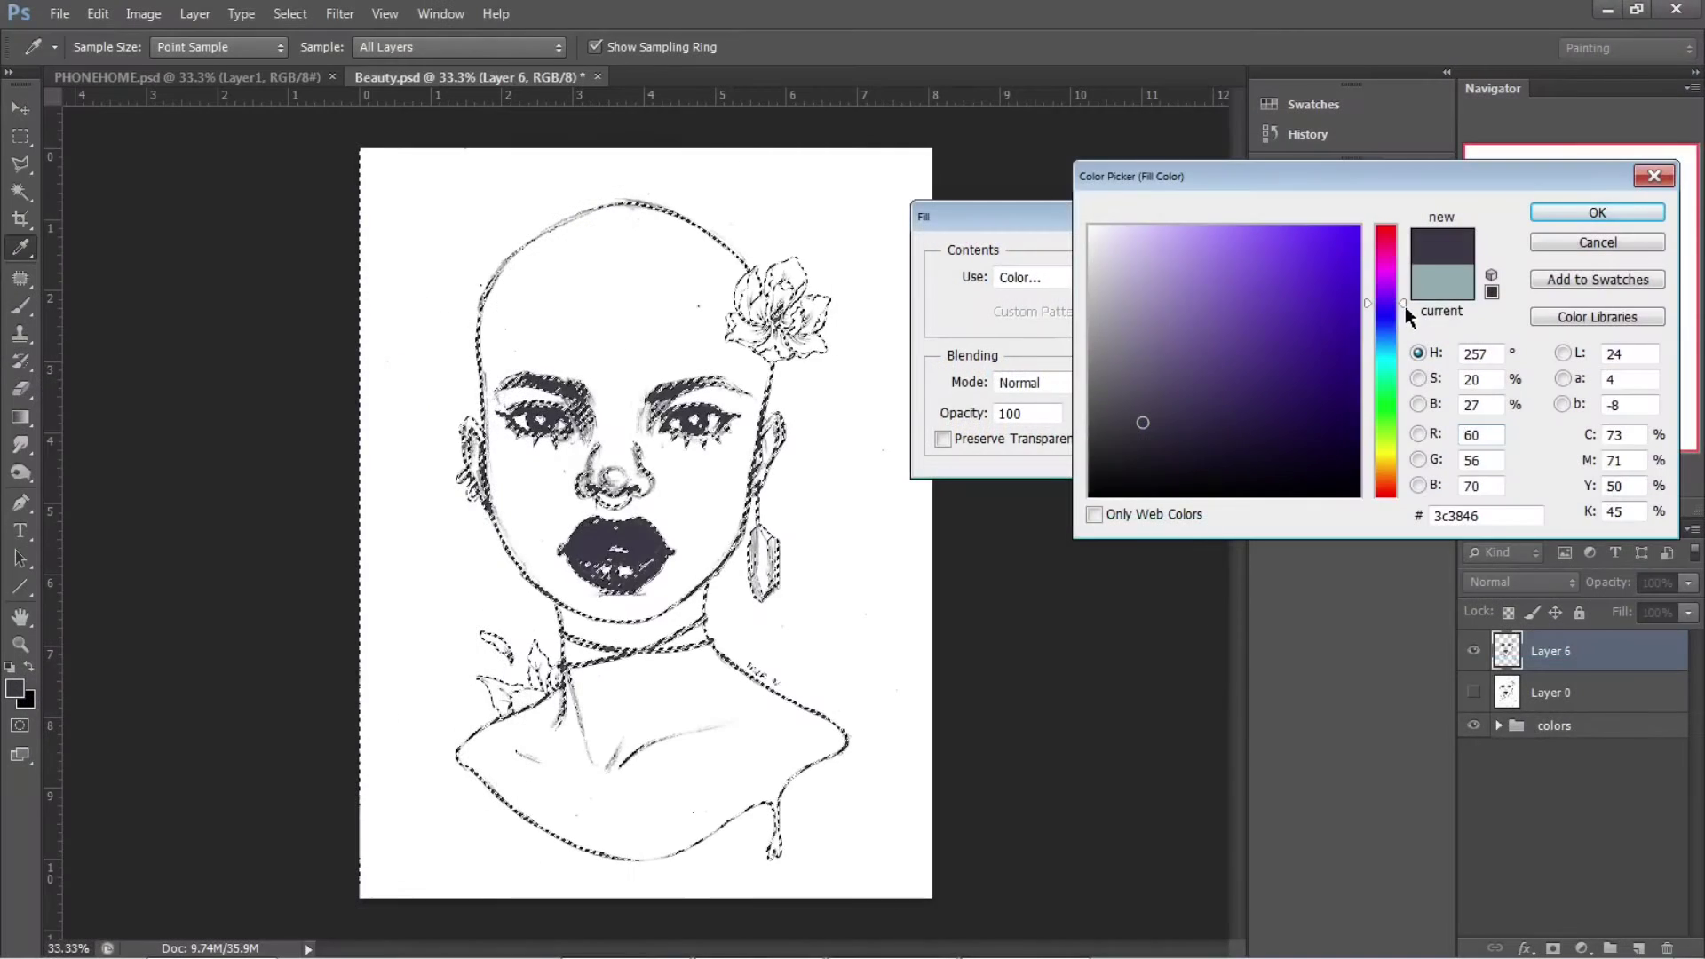
pyautogui.moveTo(1405, 306); pyautogui.dragTo(1389, 461)
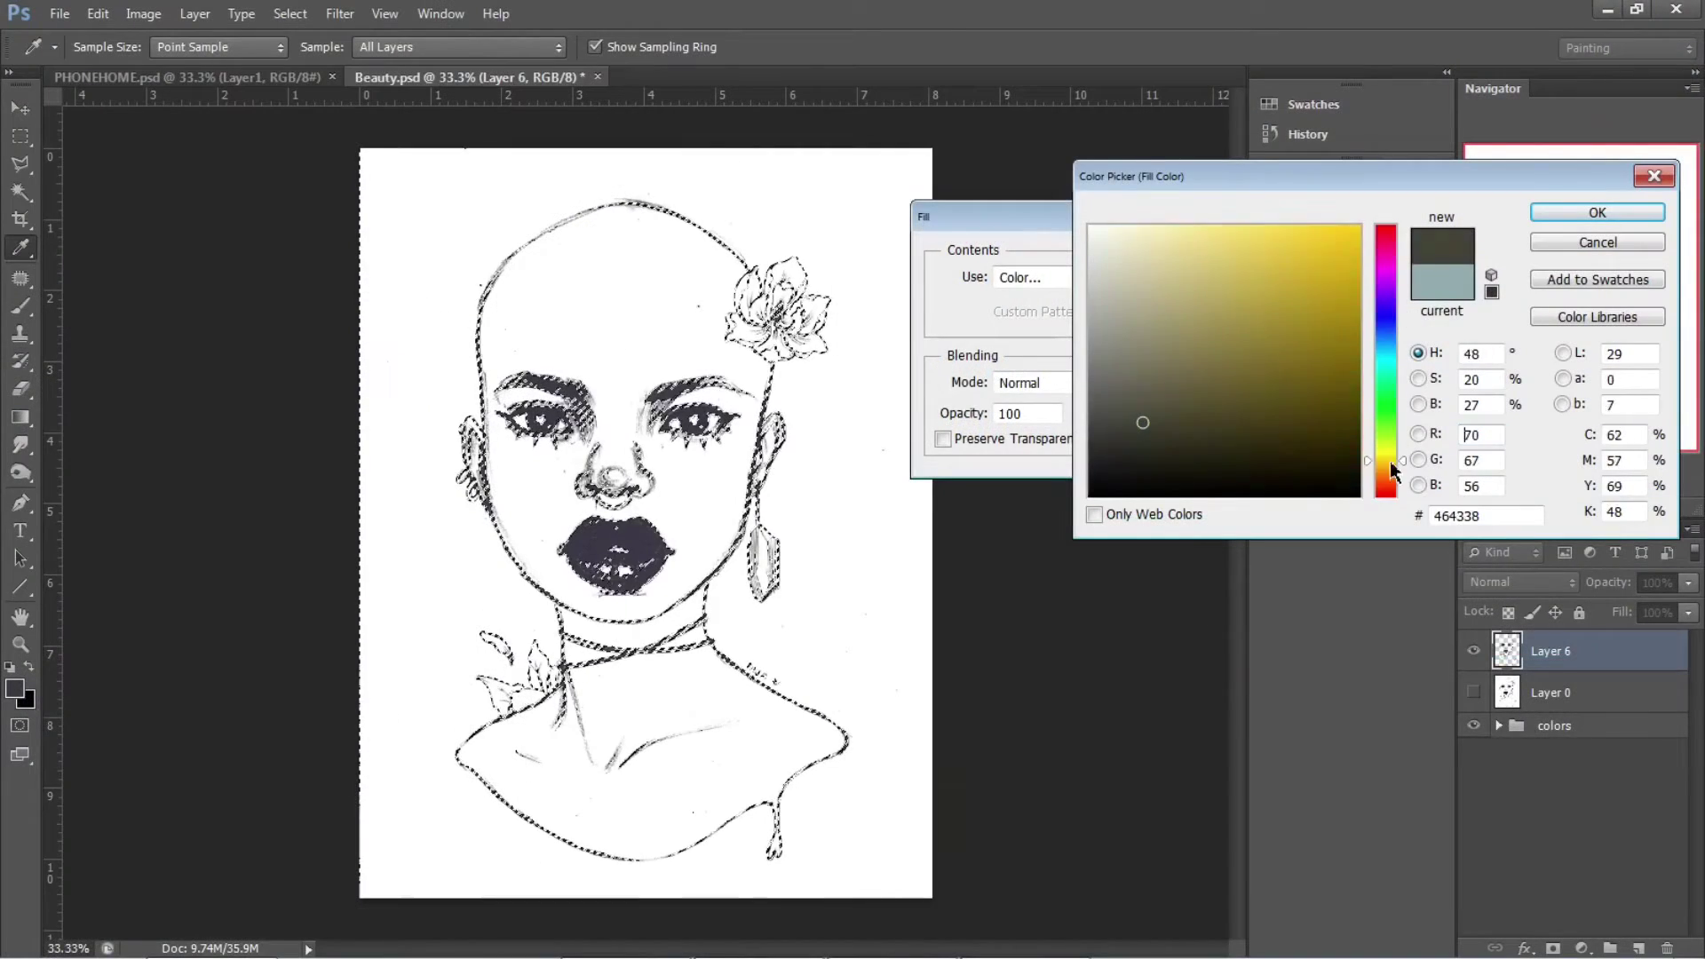
pyautogui.click(1597, 212)
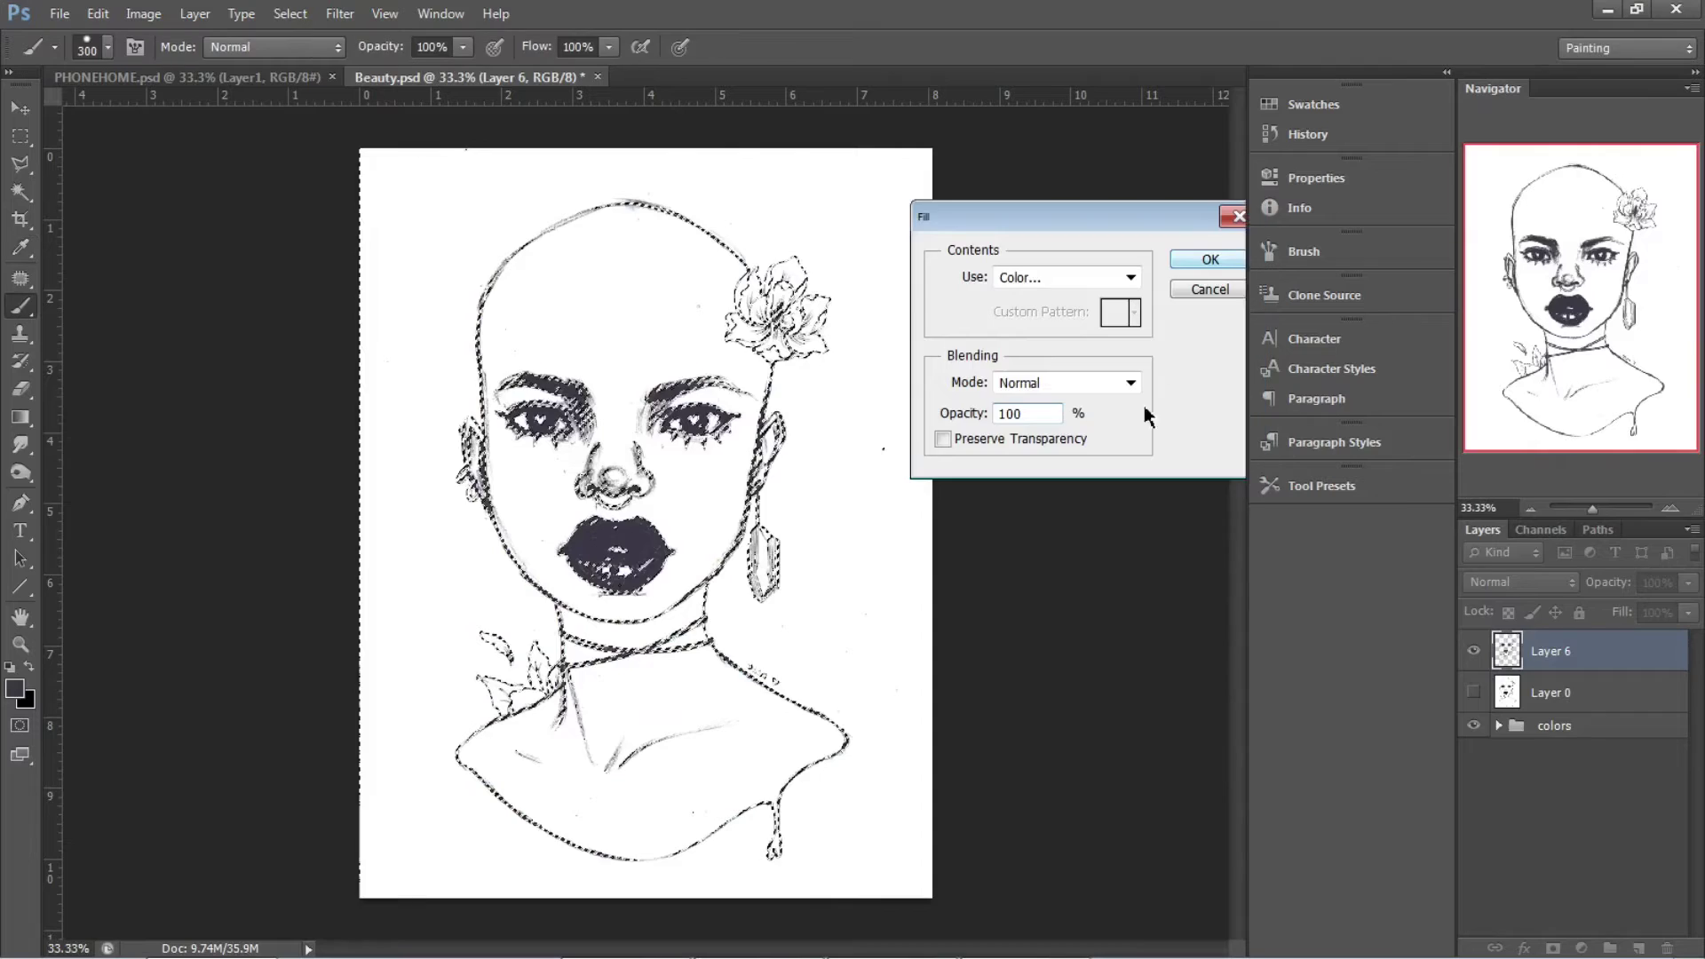
pyautogui.click(1156, 276)
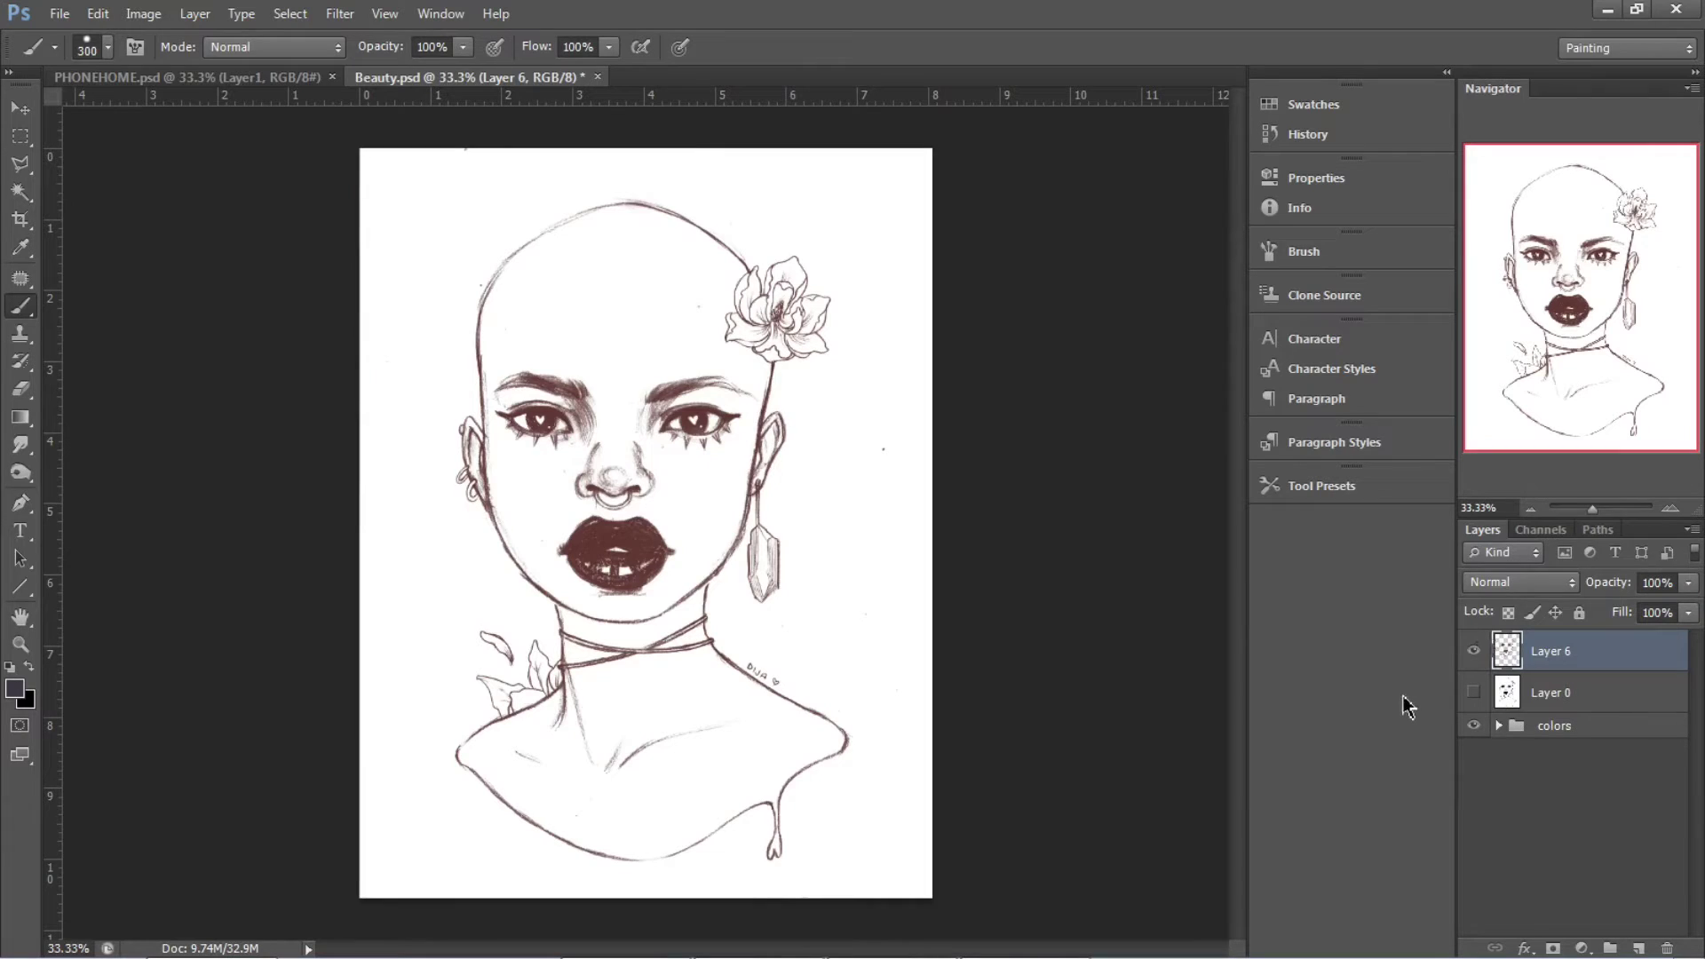
# Make Layer 3 inside the colors group visible and collapse the group again
pyautogui.click(1499, 725)
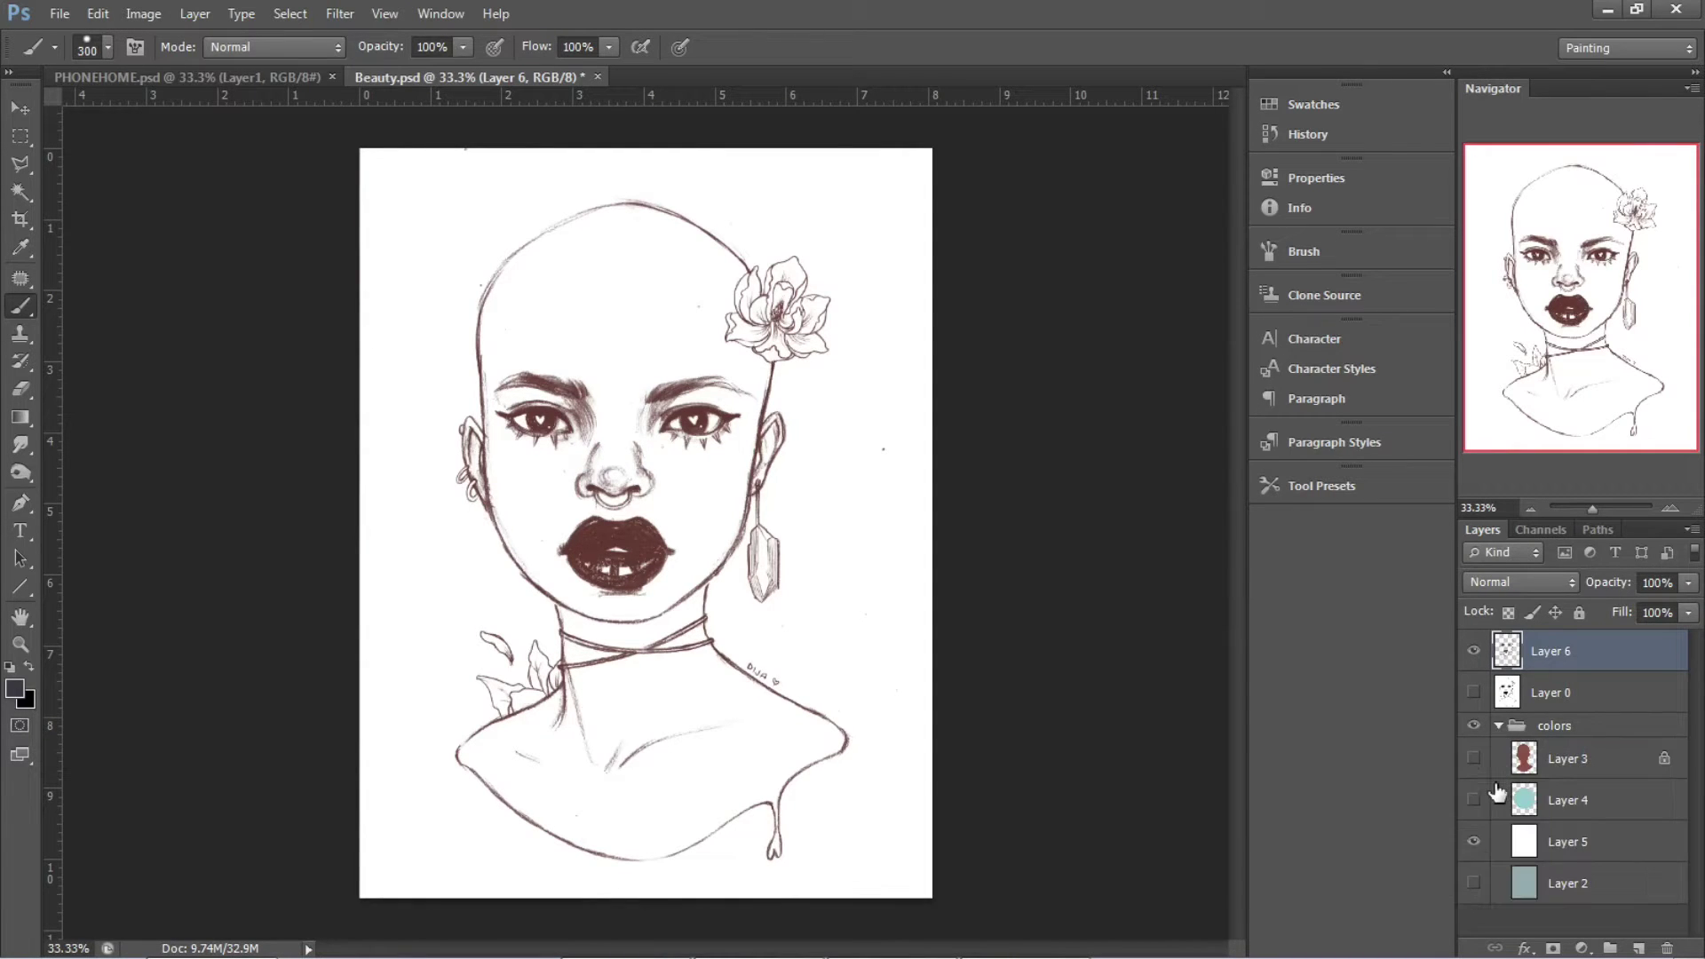
pyautogui.click(1474, 759)
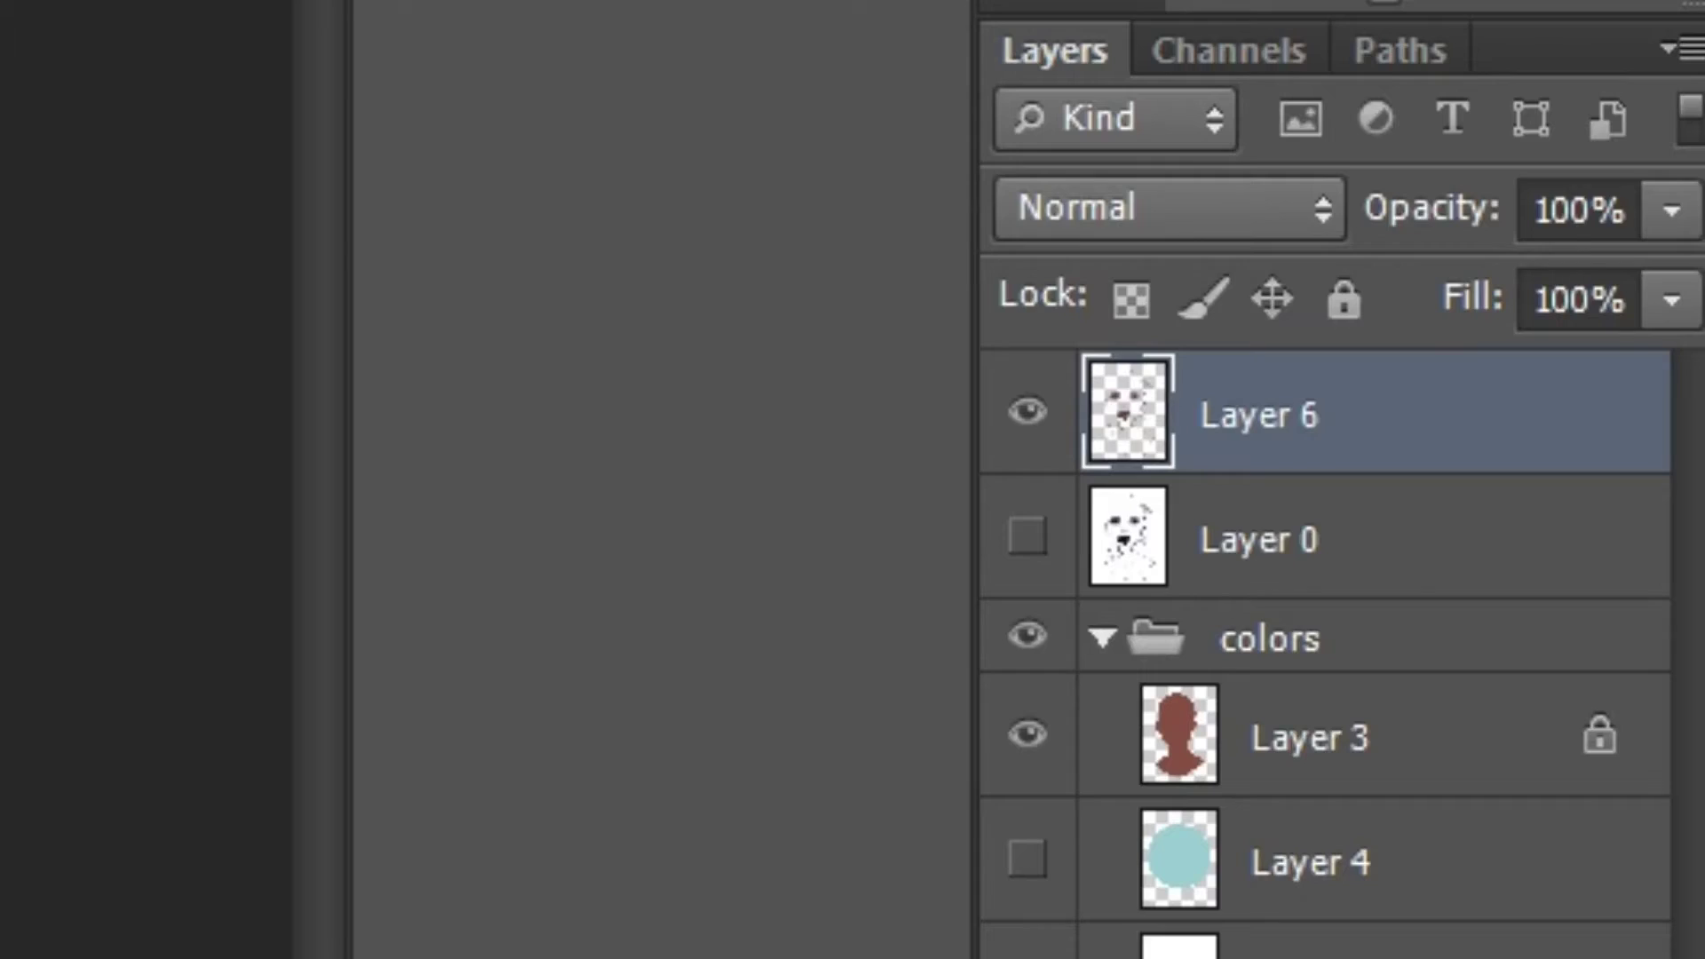
pyautogui.click(1102, 637)
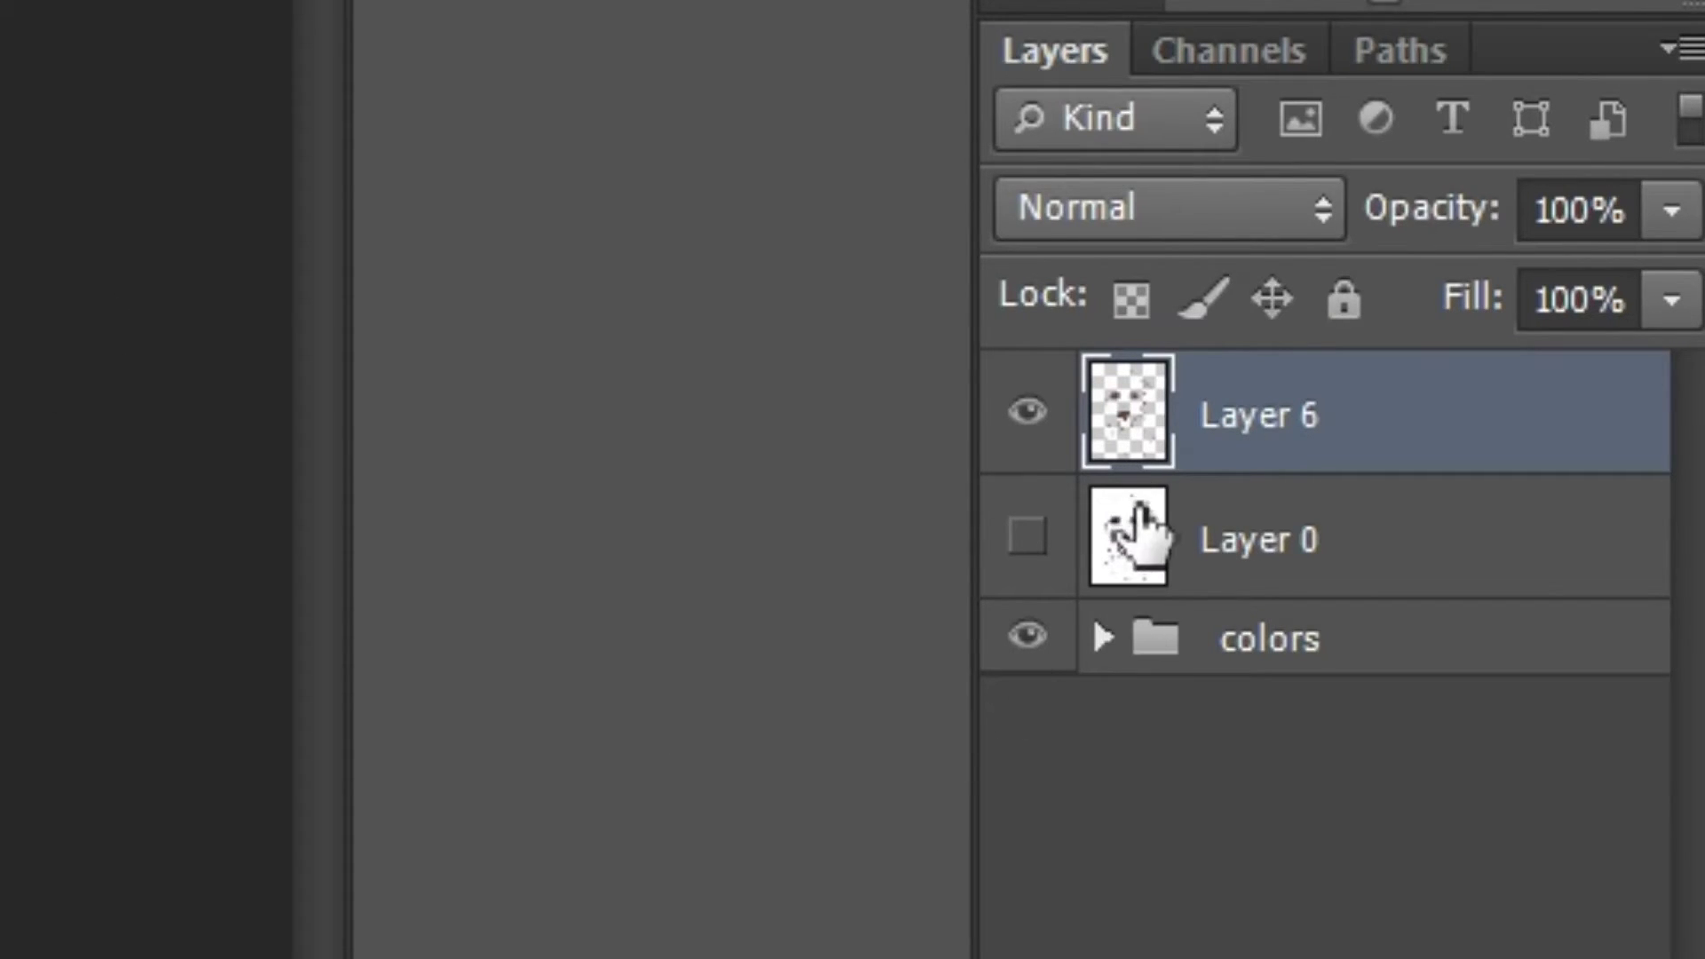
# Lock the transparent pixels of Layer 6 and set the foreground to a darker brown for the brush
pyautogui.click(1131, 302)
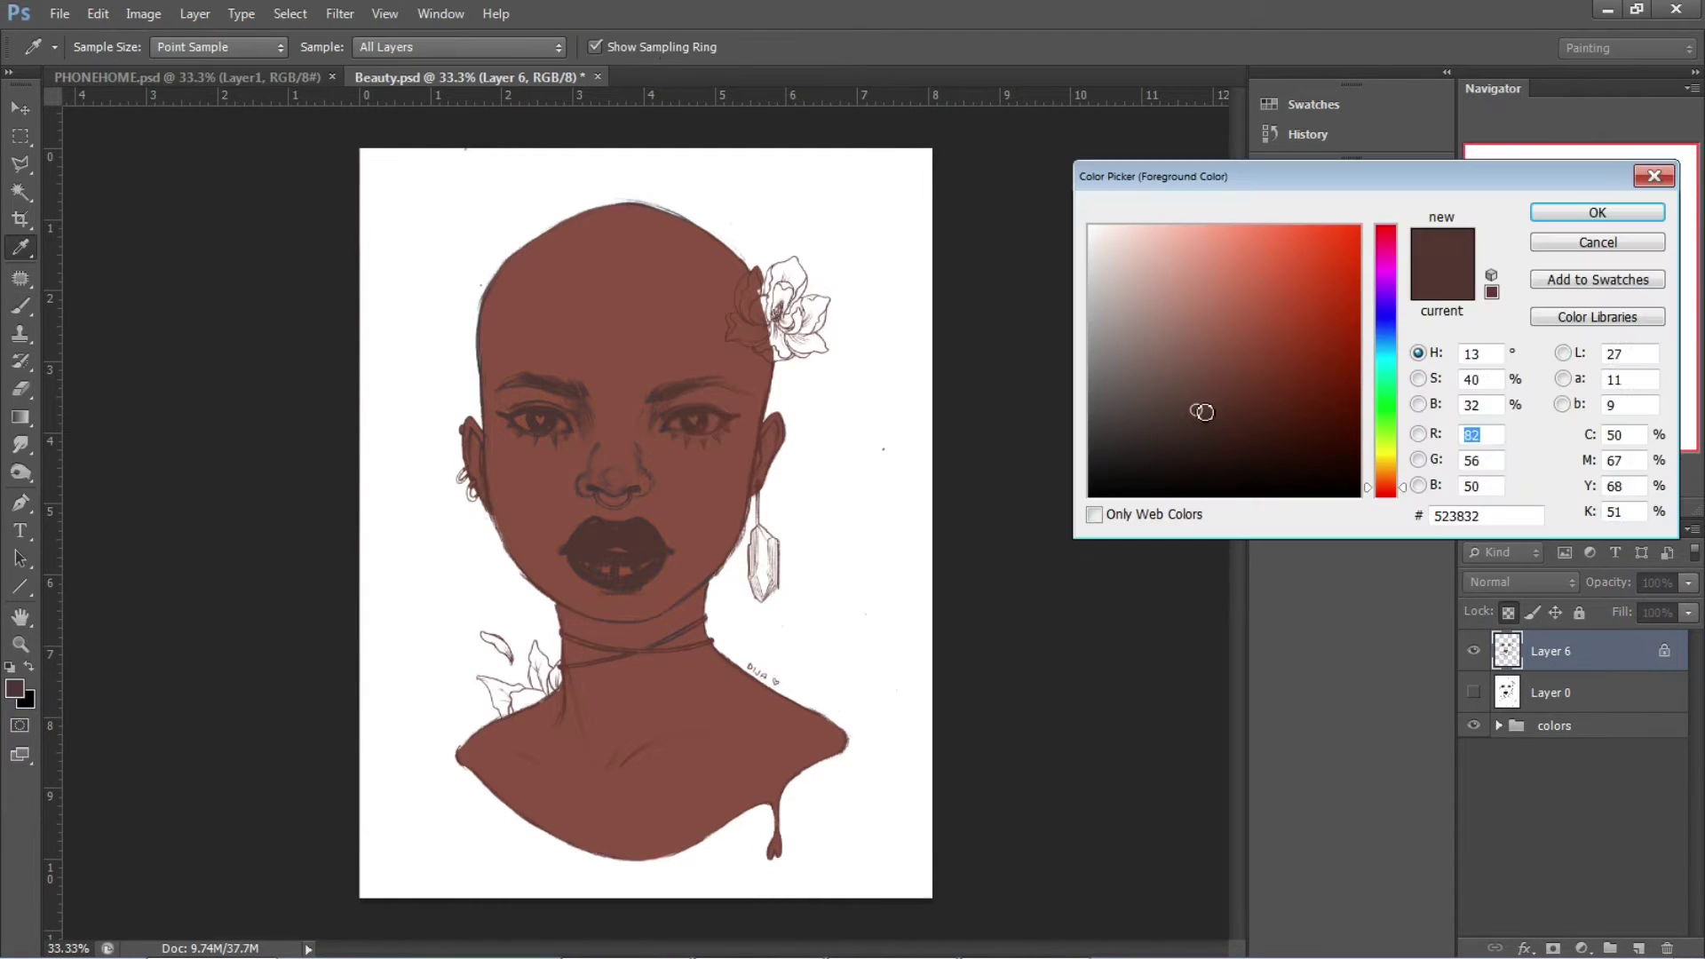
pyautogui.moveTo(1195, 407); pyautogui.dragTo(1220, 435)
pyautogui.click(1590, 213)
pyautogui.press('b')
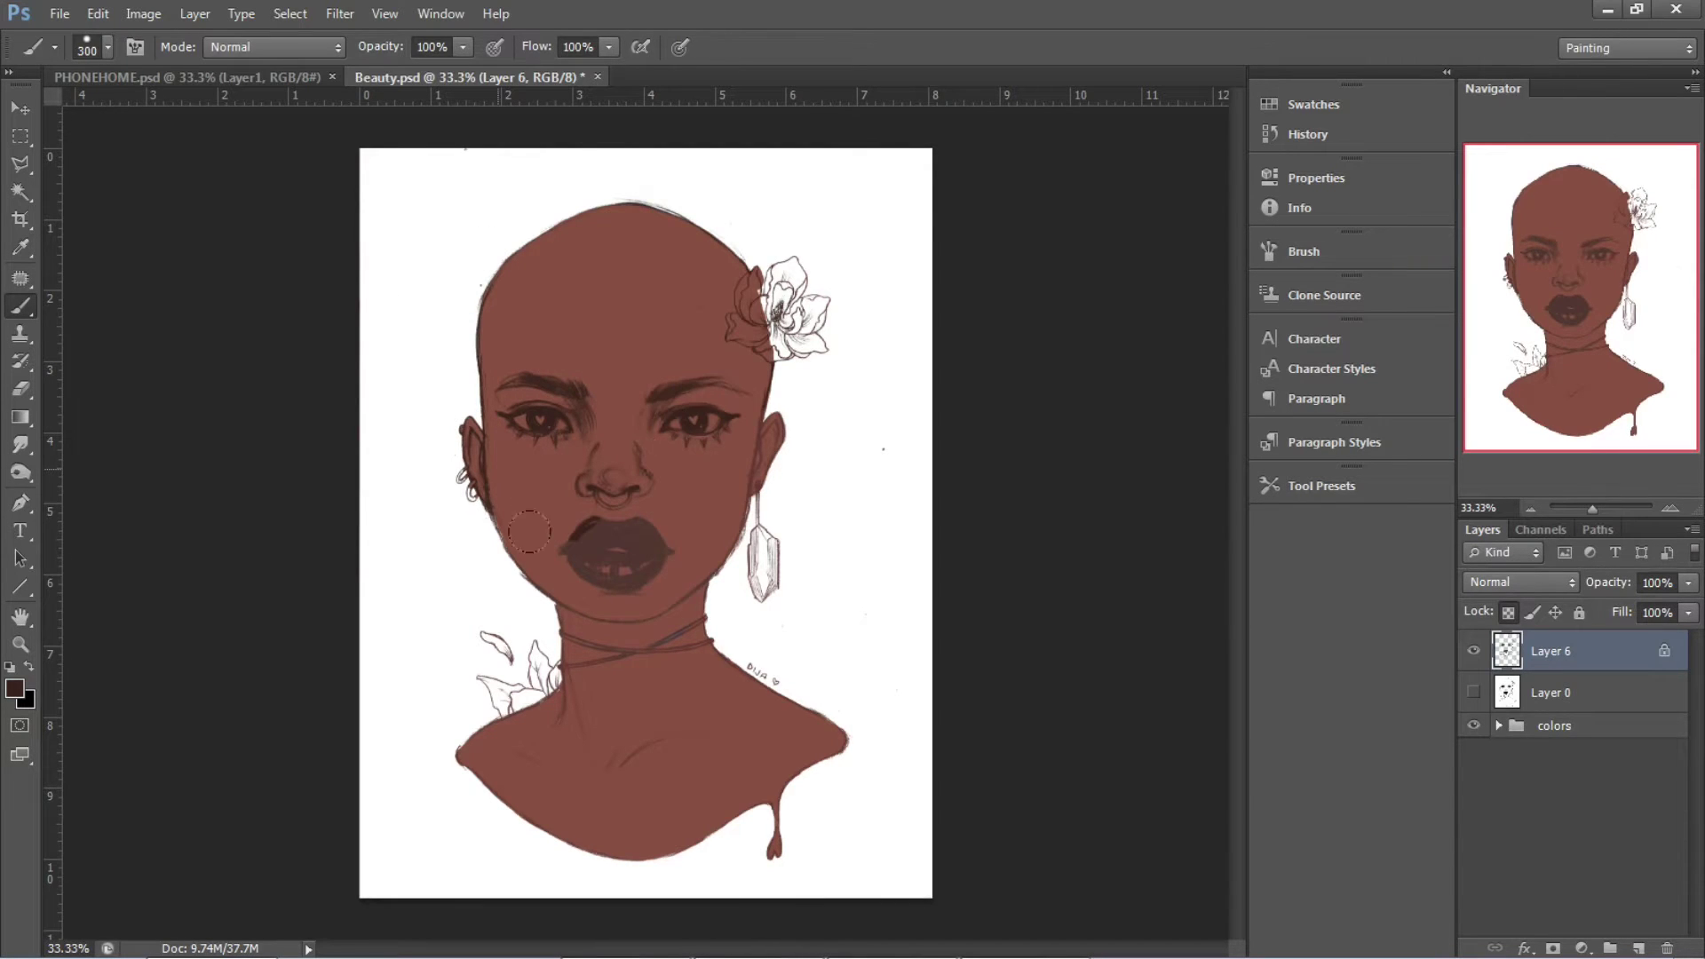
# Brush the darker brown over the portrait's line art, including the lips and neck, and unlock Layer 6's transparent pixels
pyautogui.moveTo(573, 546); pyautogui.dragTo(586, 601)
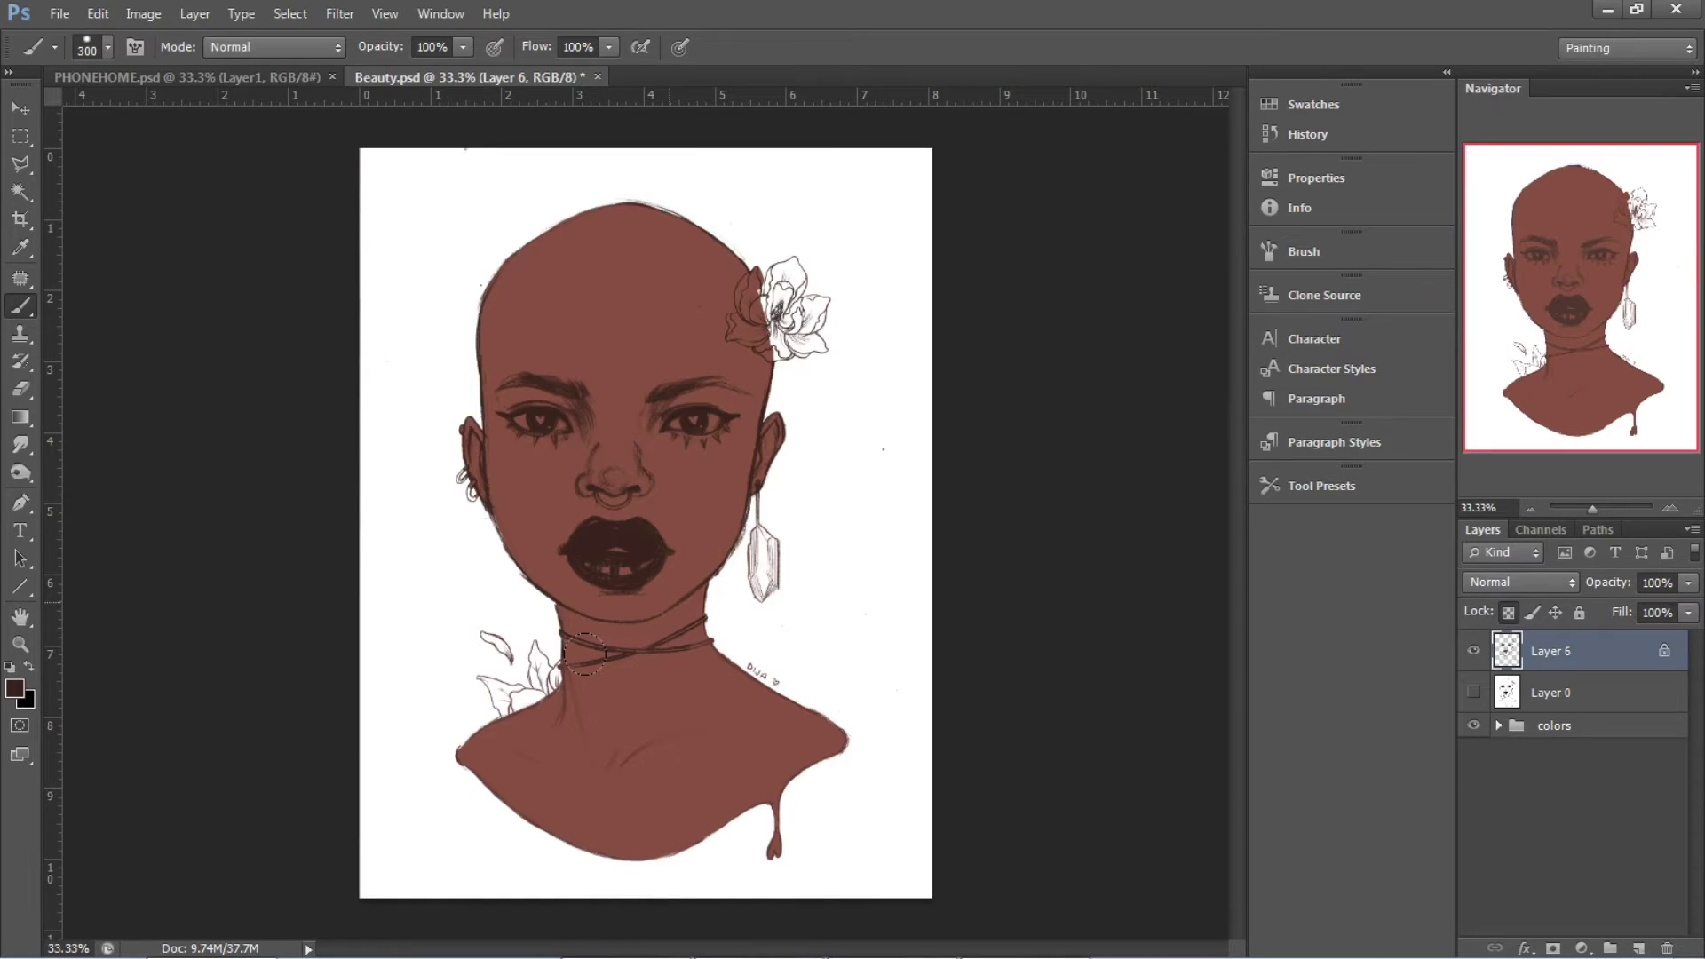
pyautogui.moveTo(585, 654)
pyautogui.mouseDown()
pyautogui.moveTo(565, 593)
pyautogui.moveTo(437, 507)
pyautogui.mouseUp()
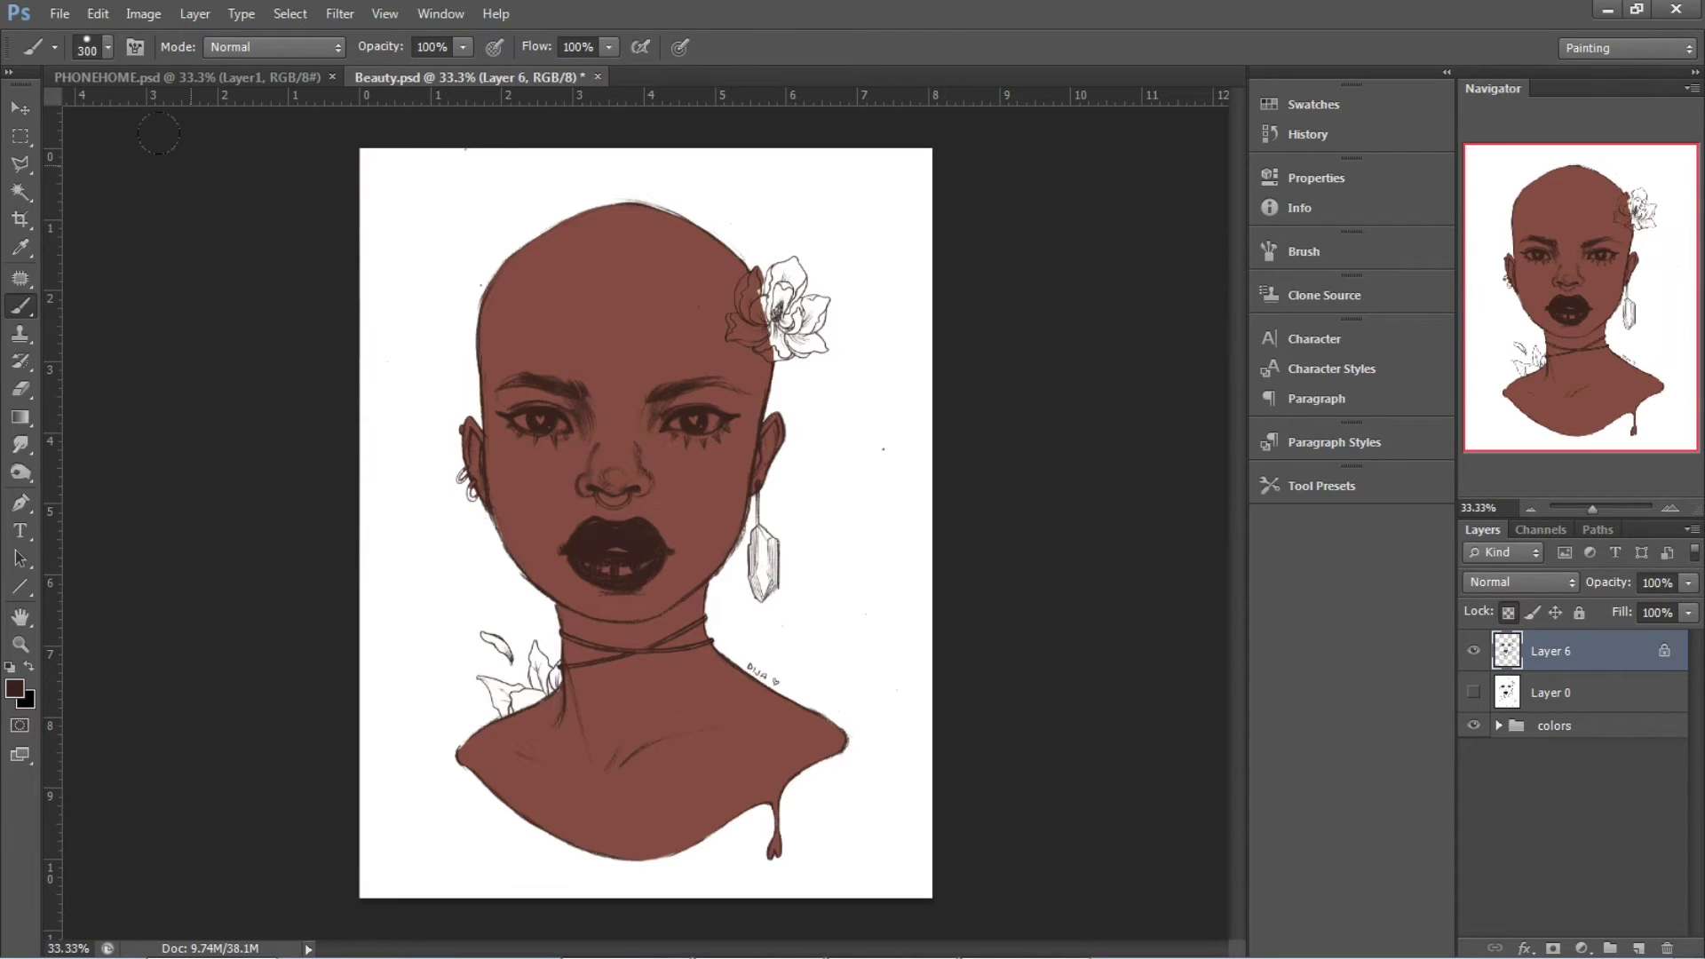
pyautogui.click(30, 106)
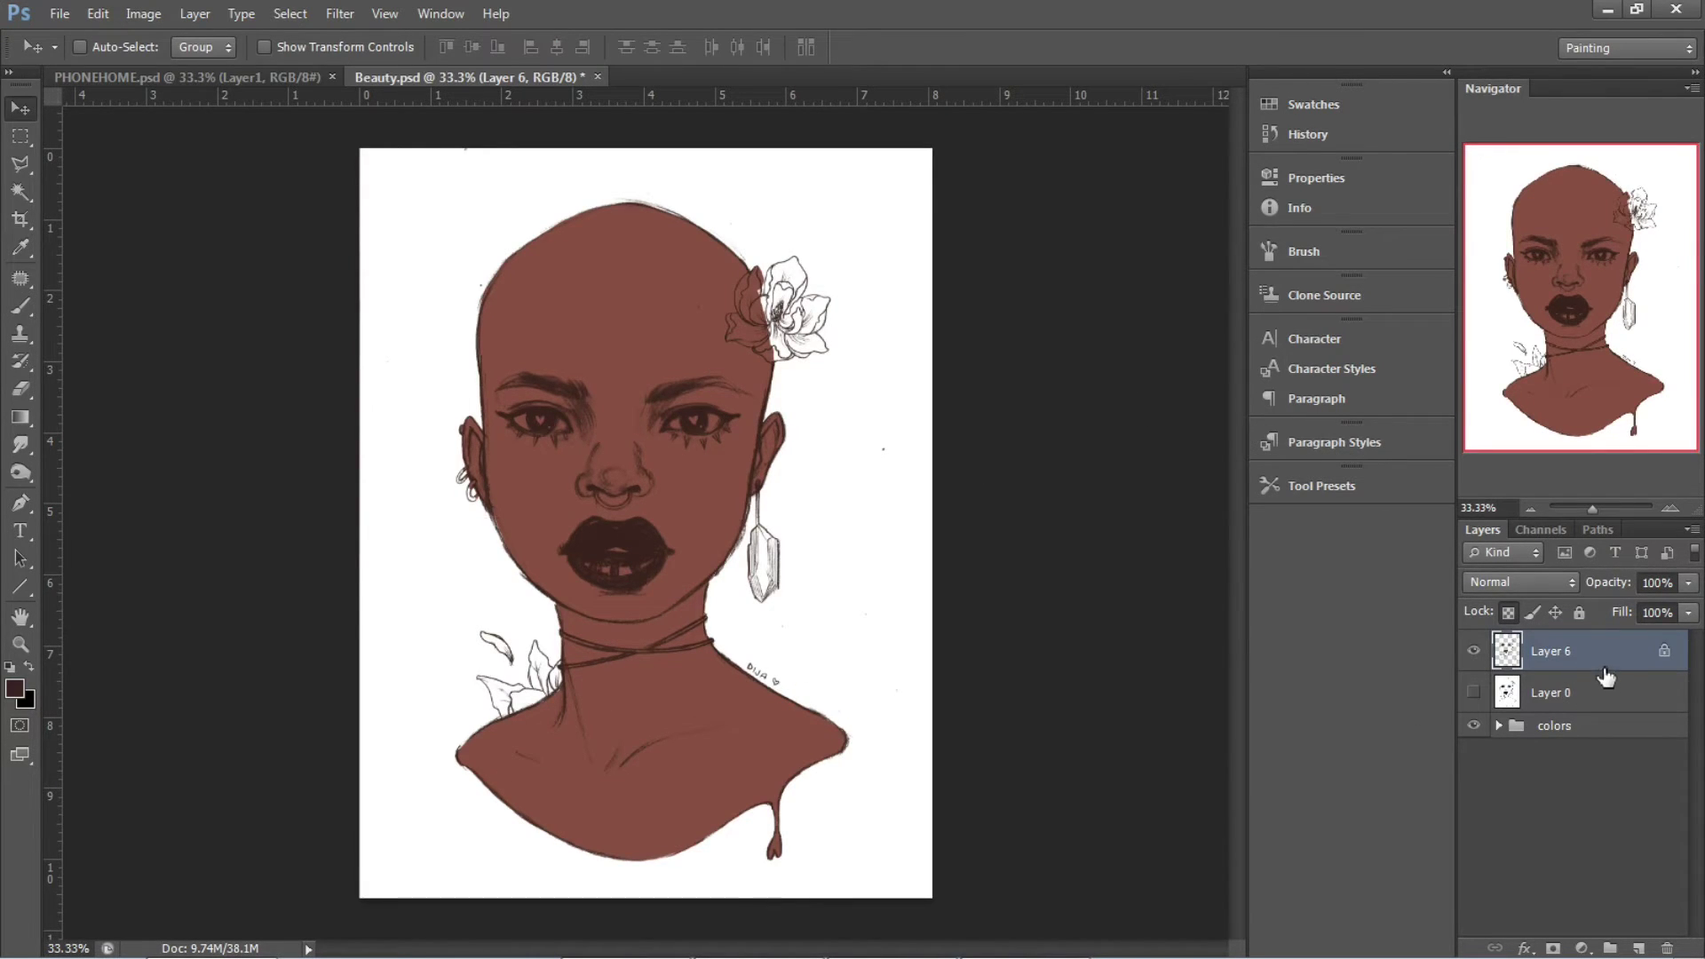
pyautogui.click(1506, 612)
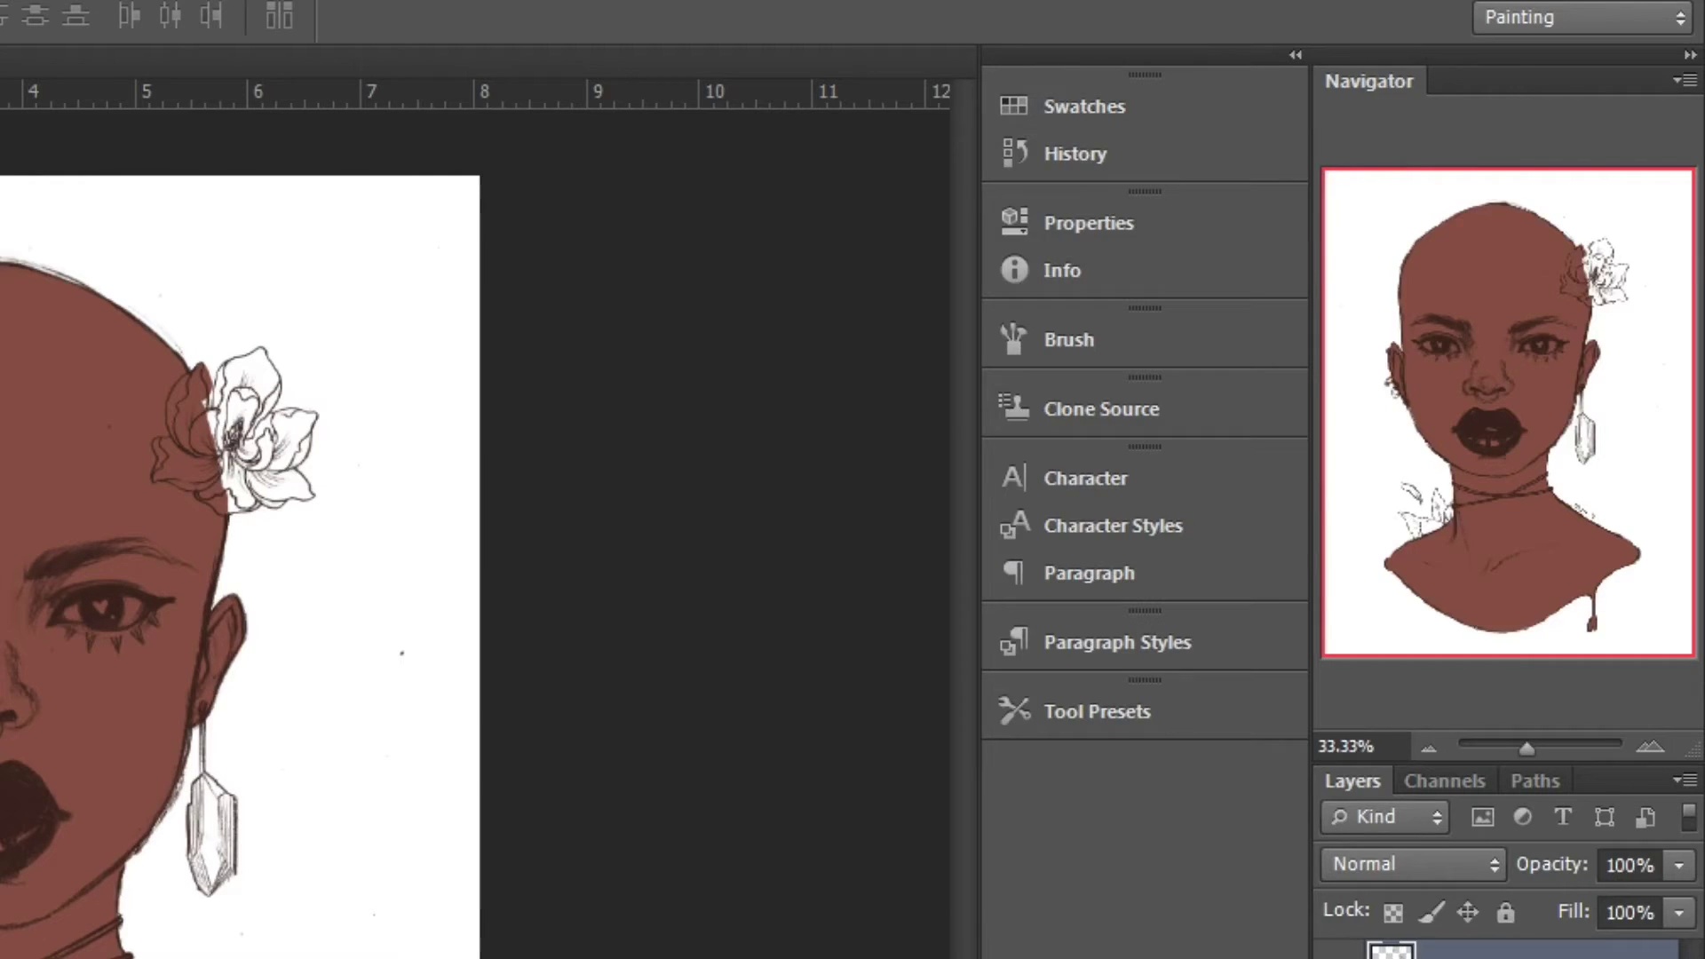
# Try a Color Overlay on Layer 6 in Normal mode at 100% opacity, testing dark red #5c2728, purple #51275c and other hues
pyautogui.doubleClick(1545, 951)
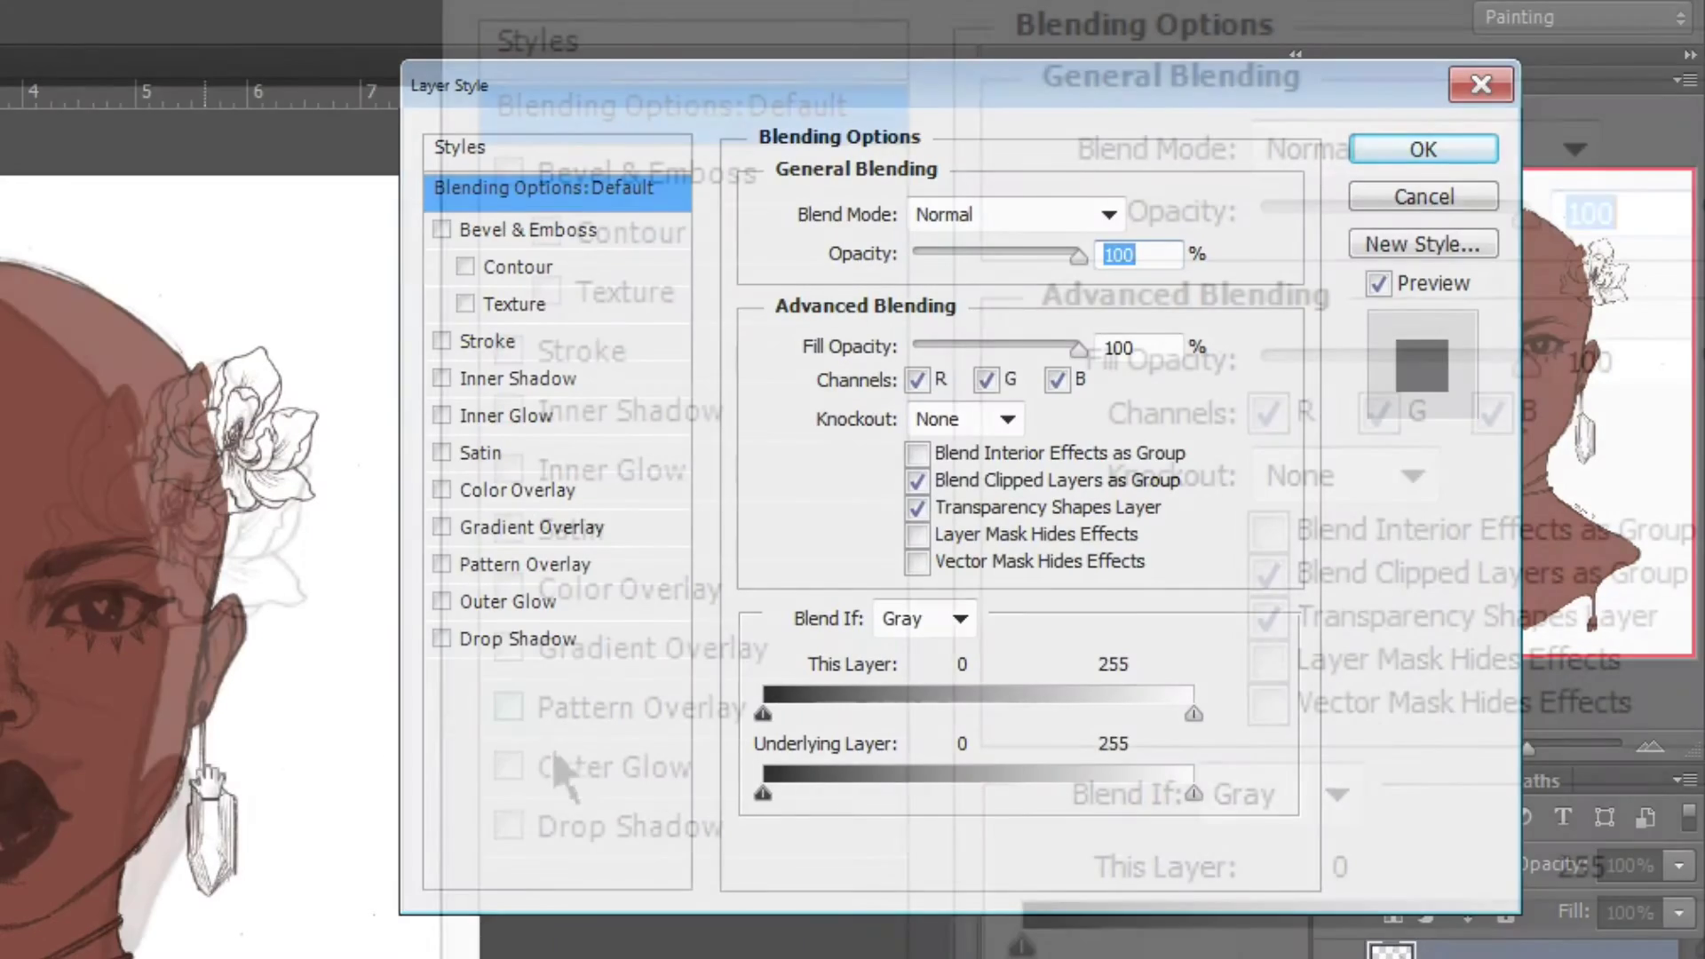
pyautogui.click(504, 588)
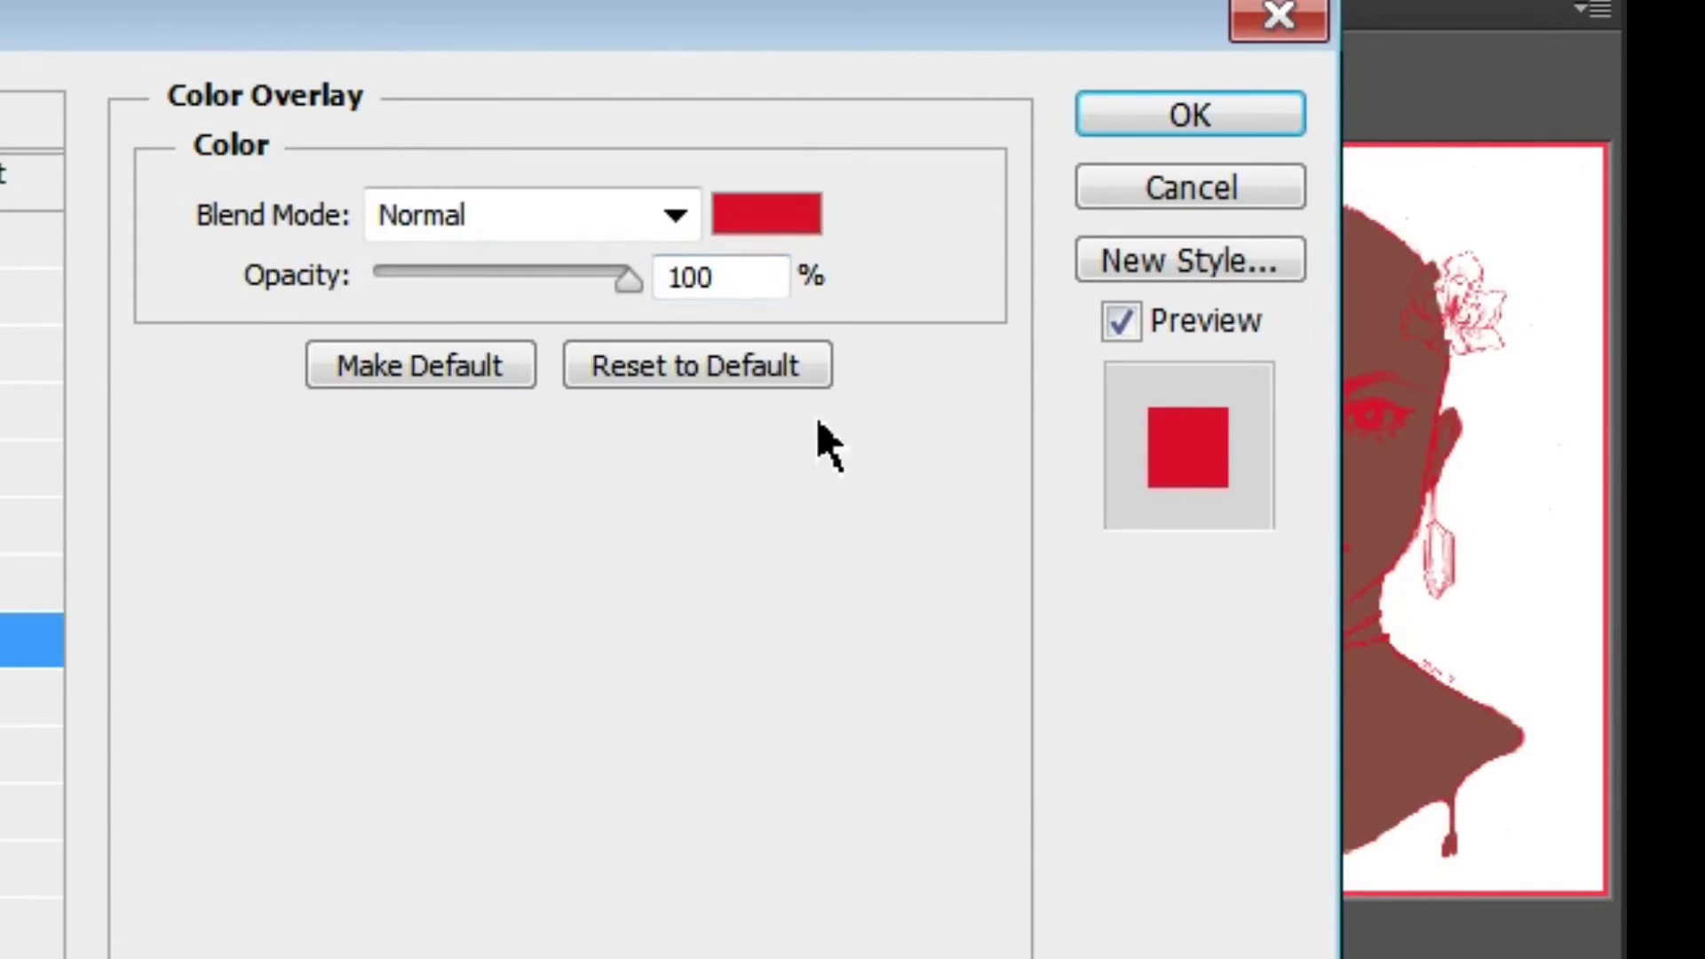
pyautogui.click(773, 218)
pyautogui.moveTo(1131, 319); pyautogui.dragTo(1111, 442)
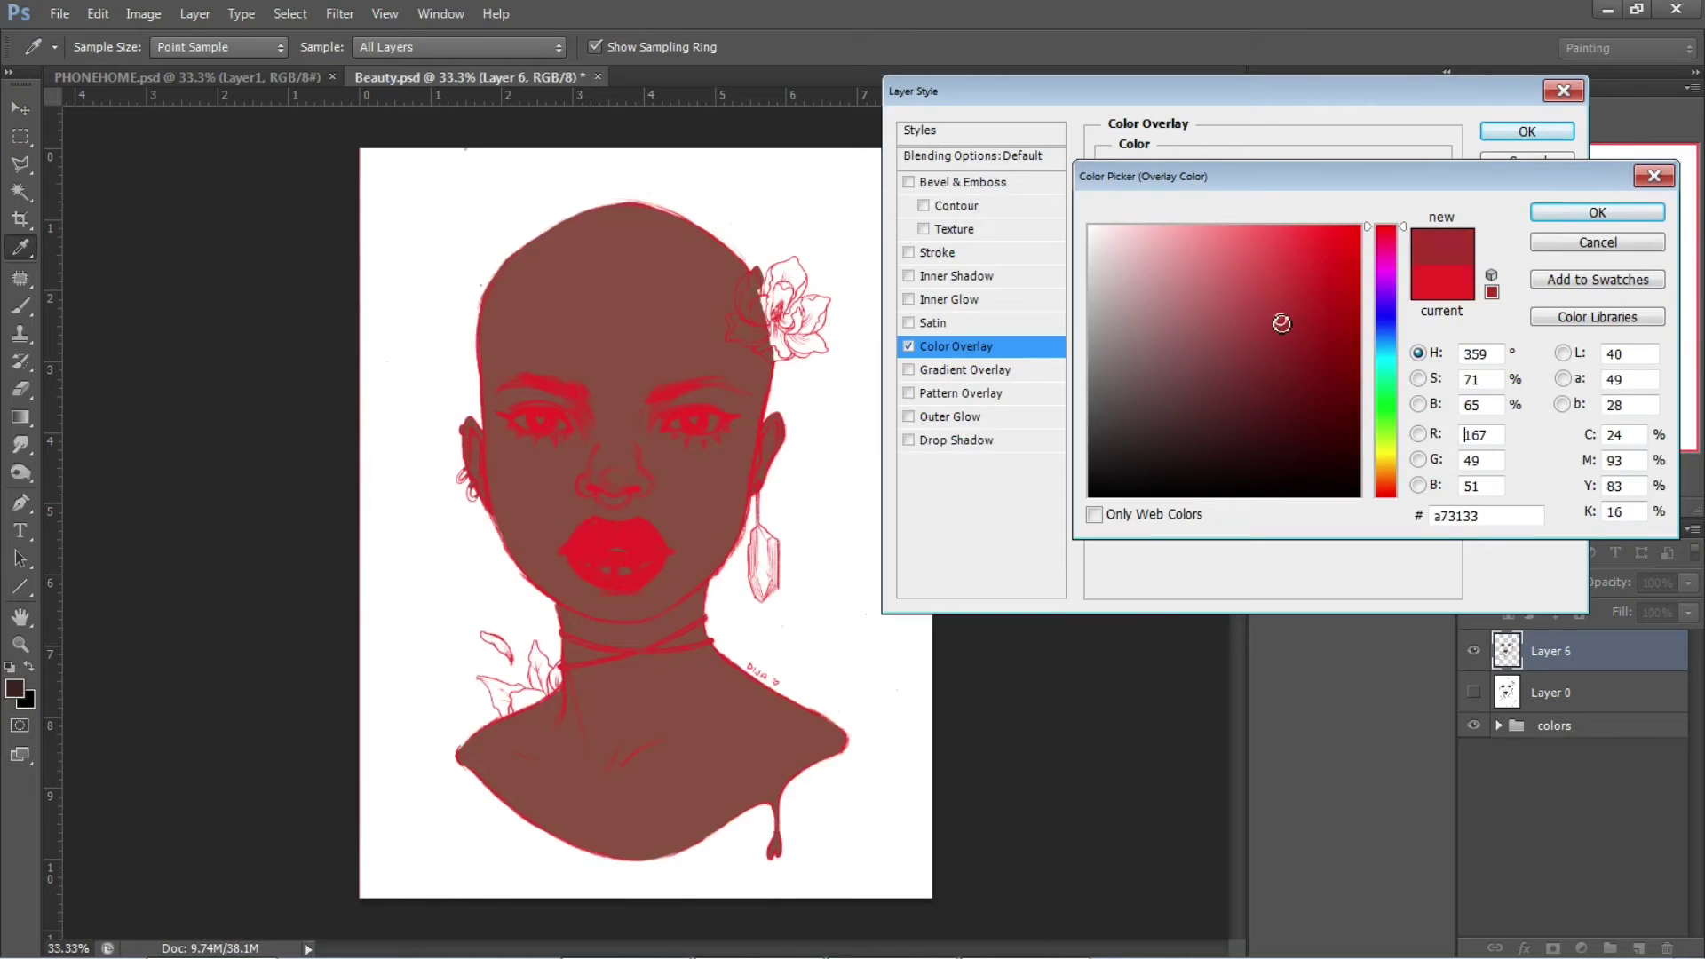
pyautogui.moveTo(1276, 335)
pyautogui.mouseDown()
pyautogui.moveTo(1246, 411)
pyautogui.moveTo(1250, 397)
pyautogui.mouseUp()
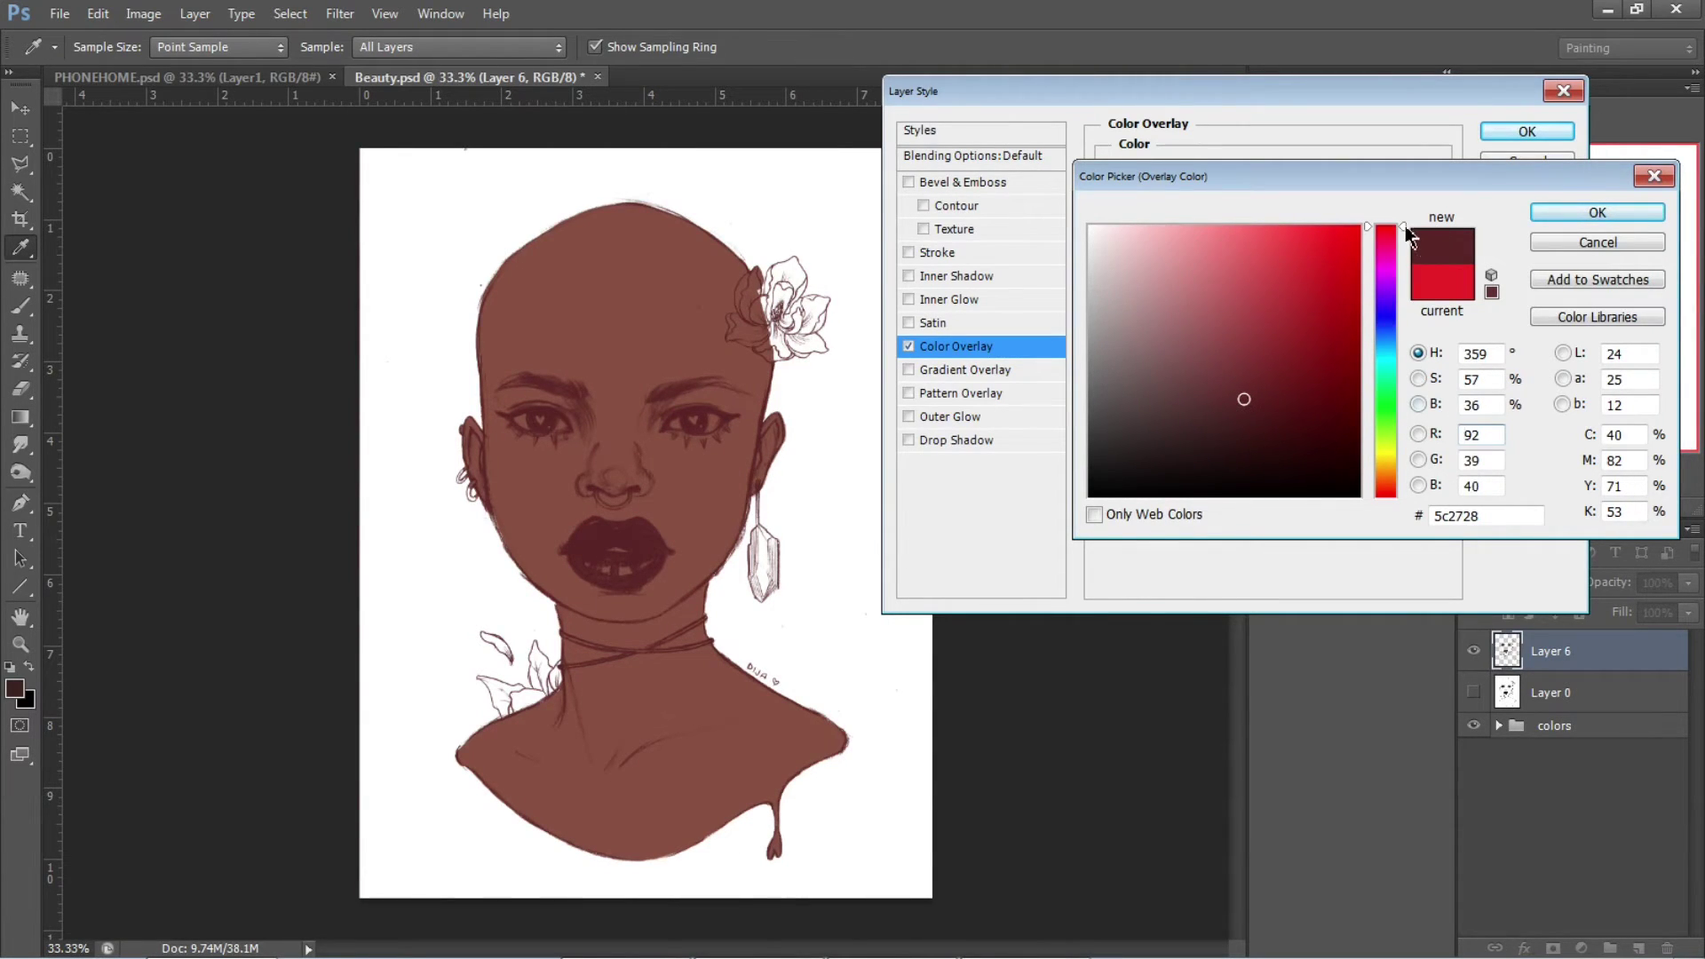
pyautogui.moveTo(1401, 242); pyautogui.dragTo(1394, 285)
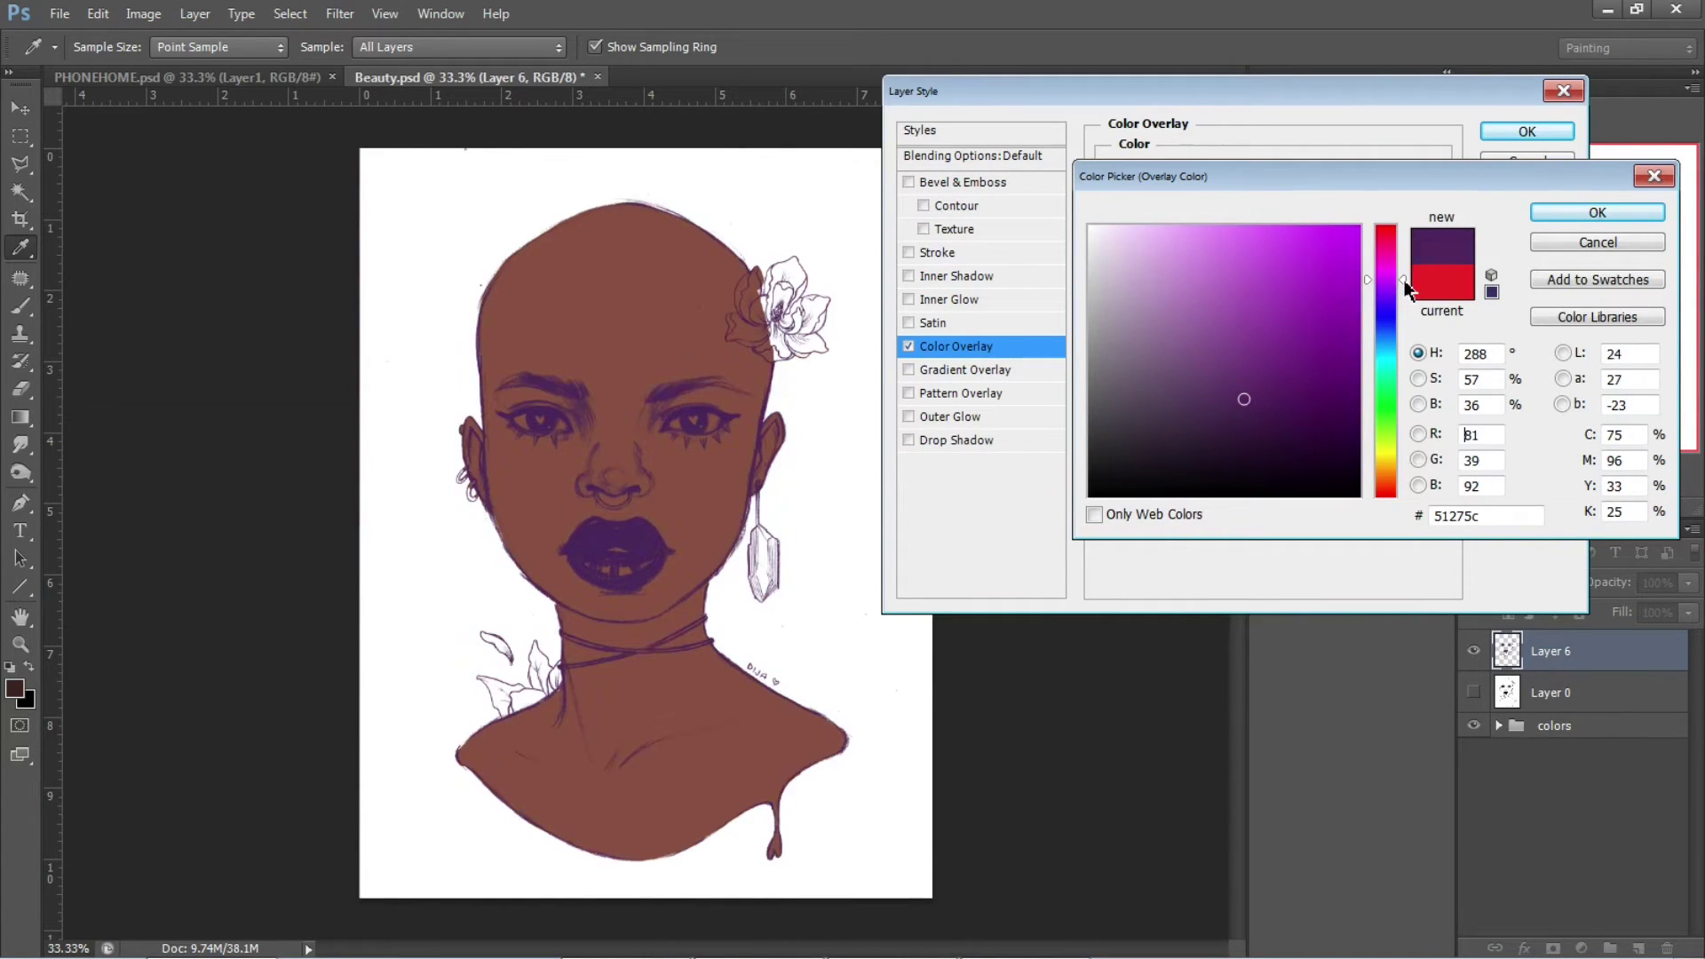
pyautogui.moveTo(1406, 293); pyautogui.dragTo(1401, 487)
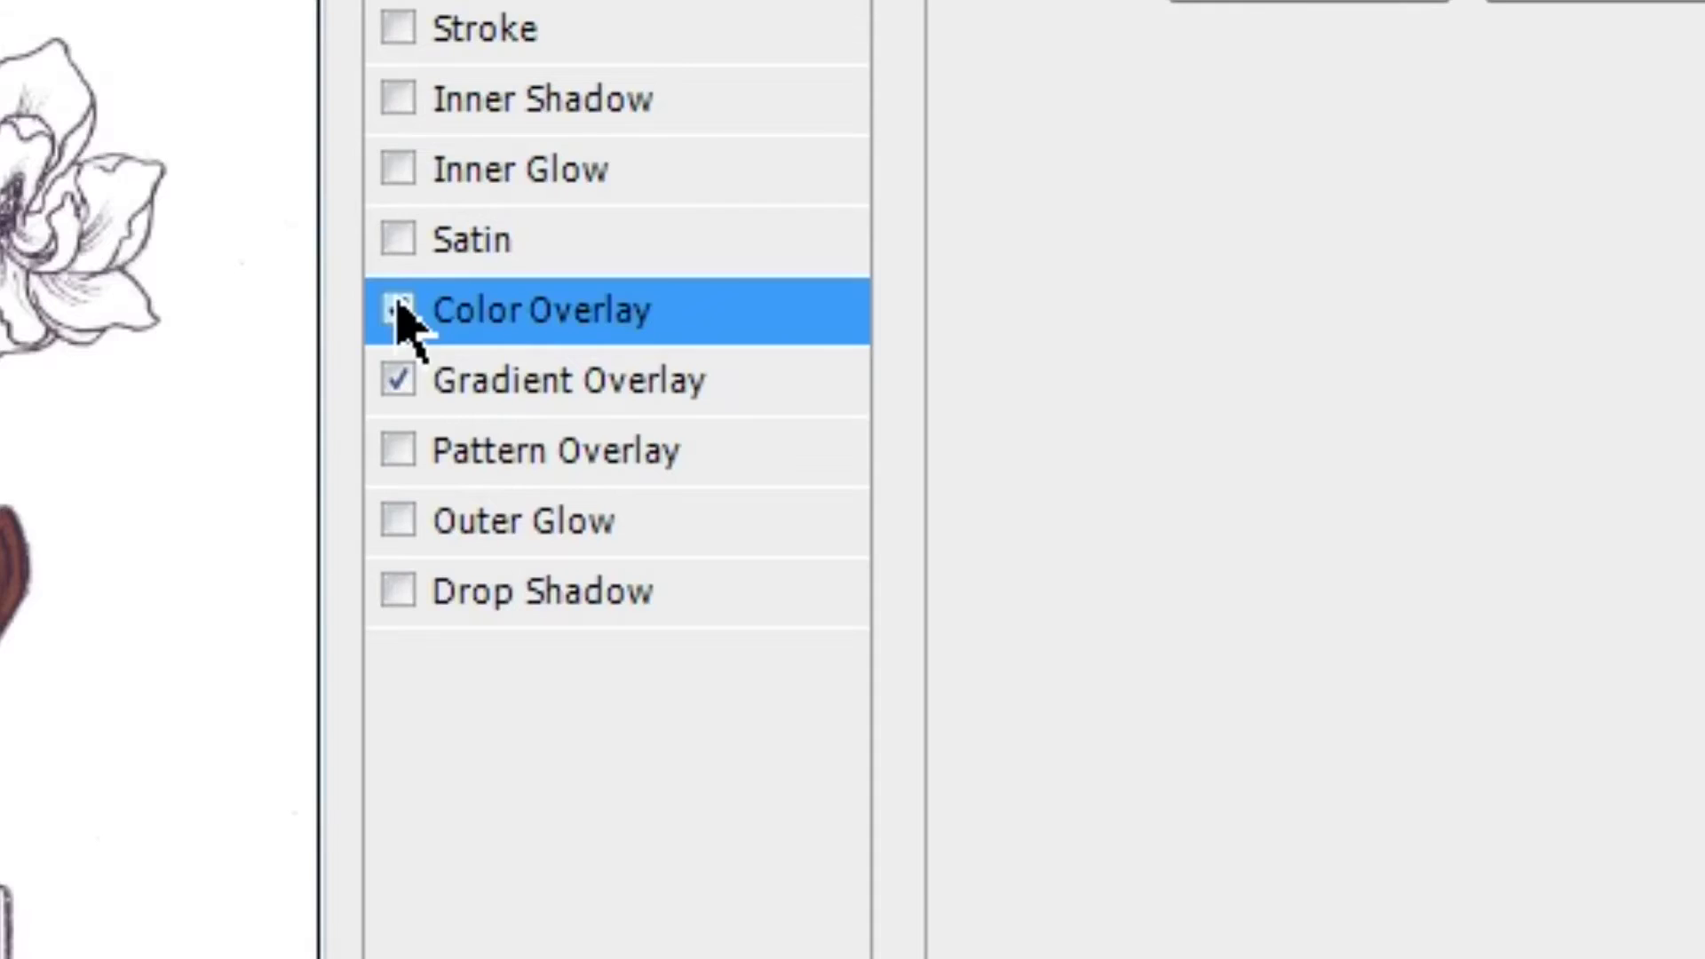
# Replace the Color Overlay on Layer 6 with a Gradient Overlay, trying several presets and settling on Violet, Orange
pyautogui.click(907, 345)
pyautogui.click(964, 369)
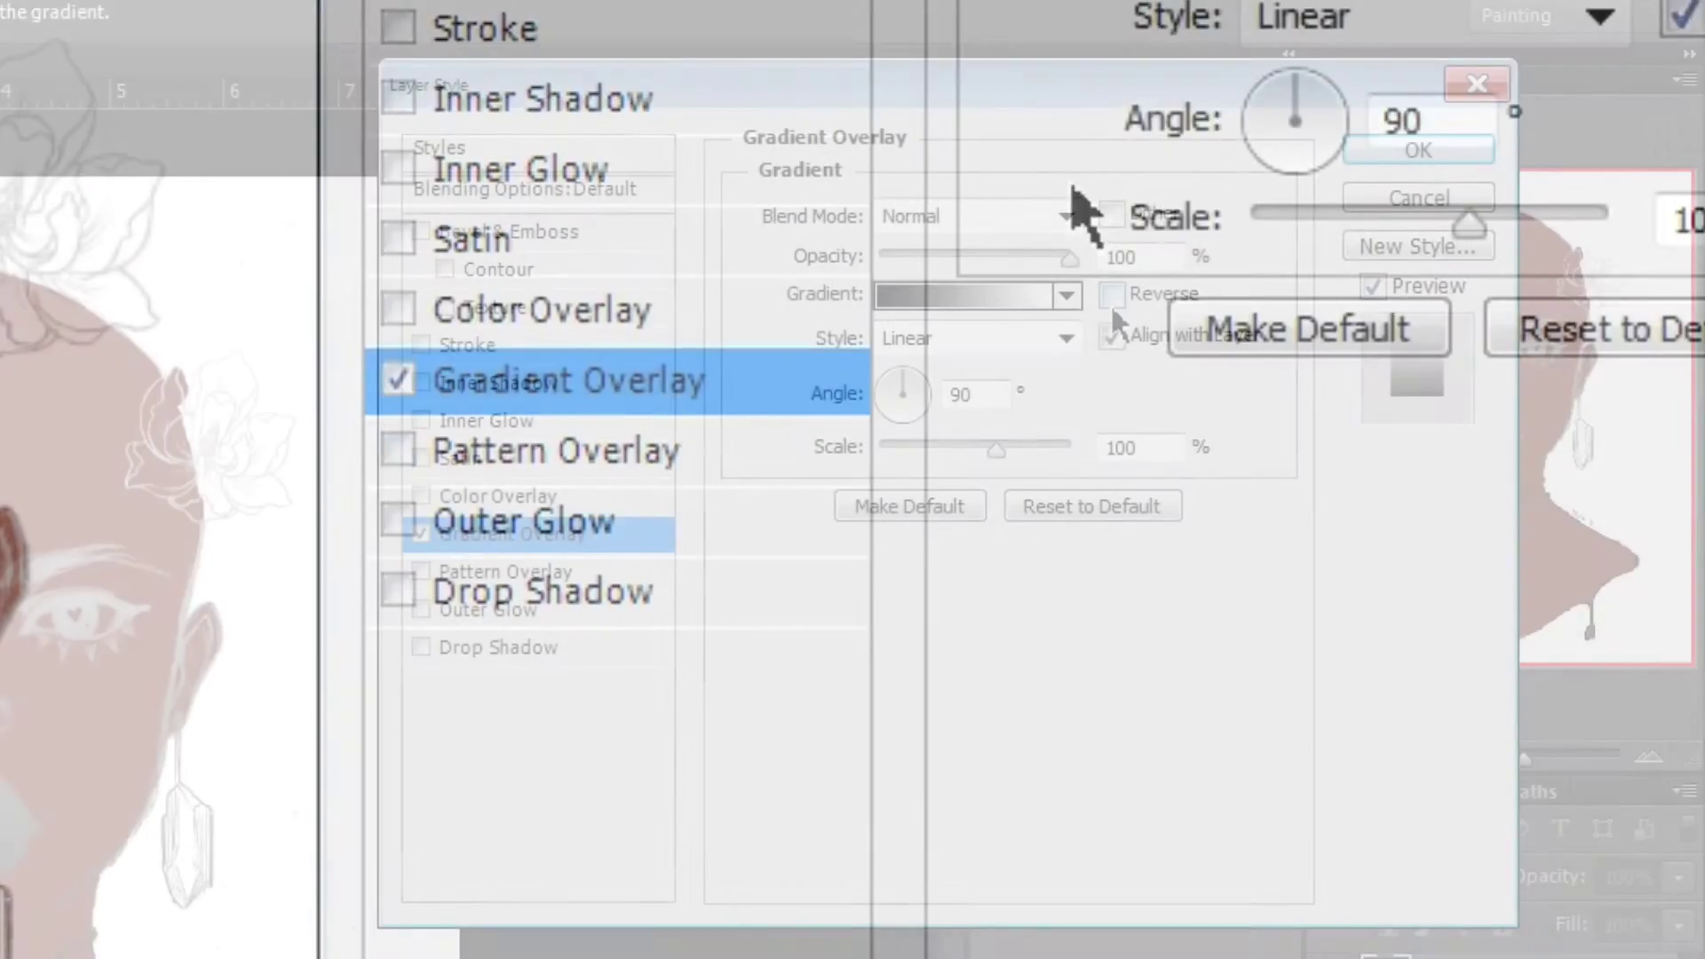
pyautogui.click(1067, 294)
pyautogui.click(862, 426)
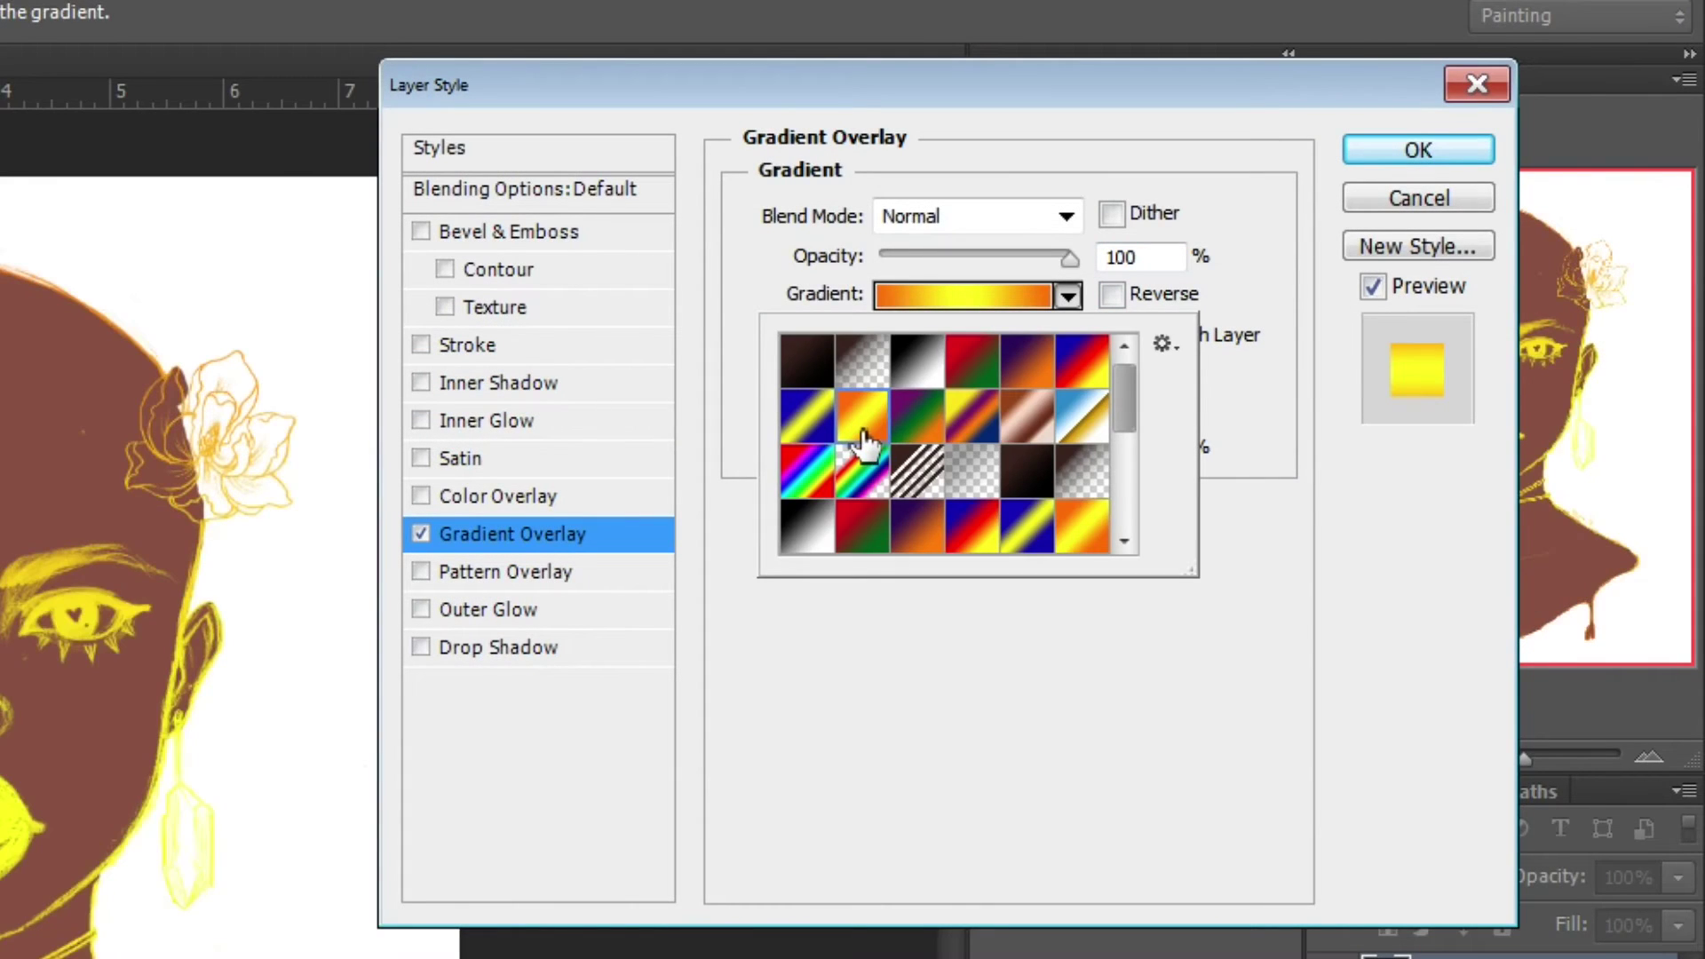
pyautogui.click(810, 476)
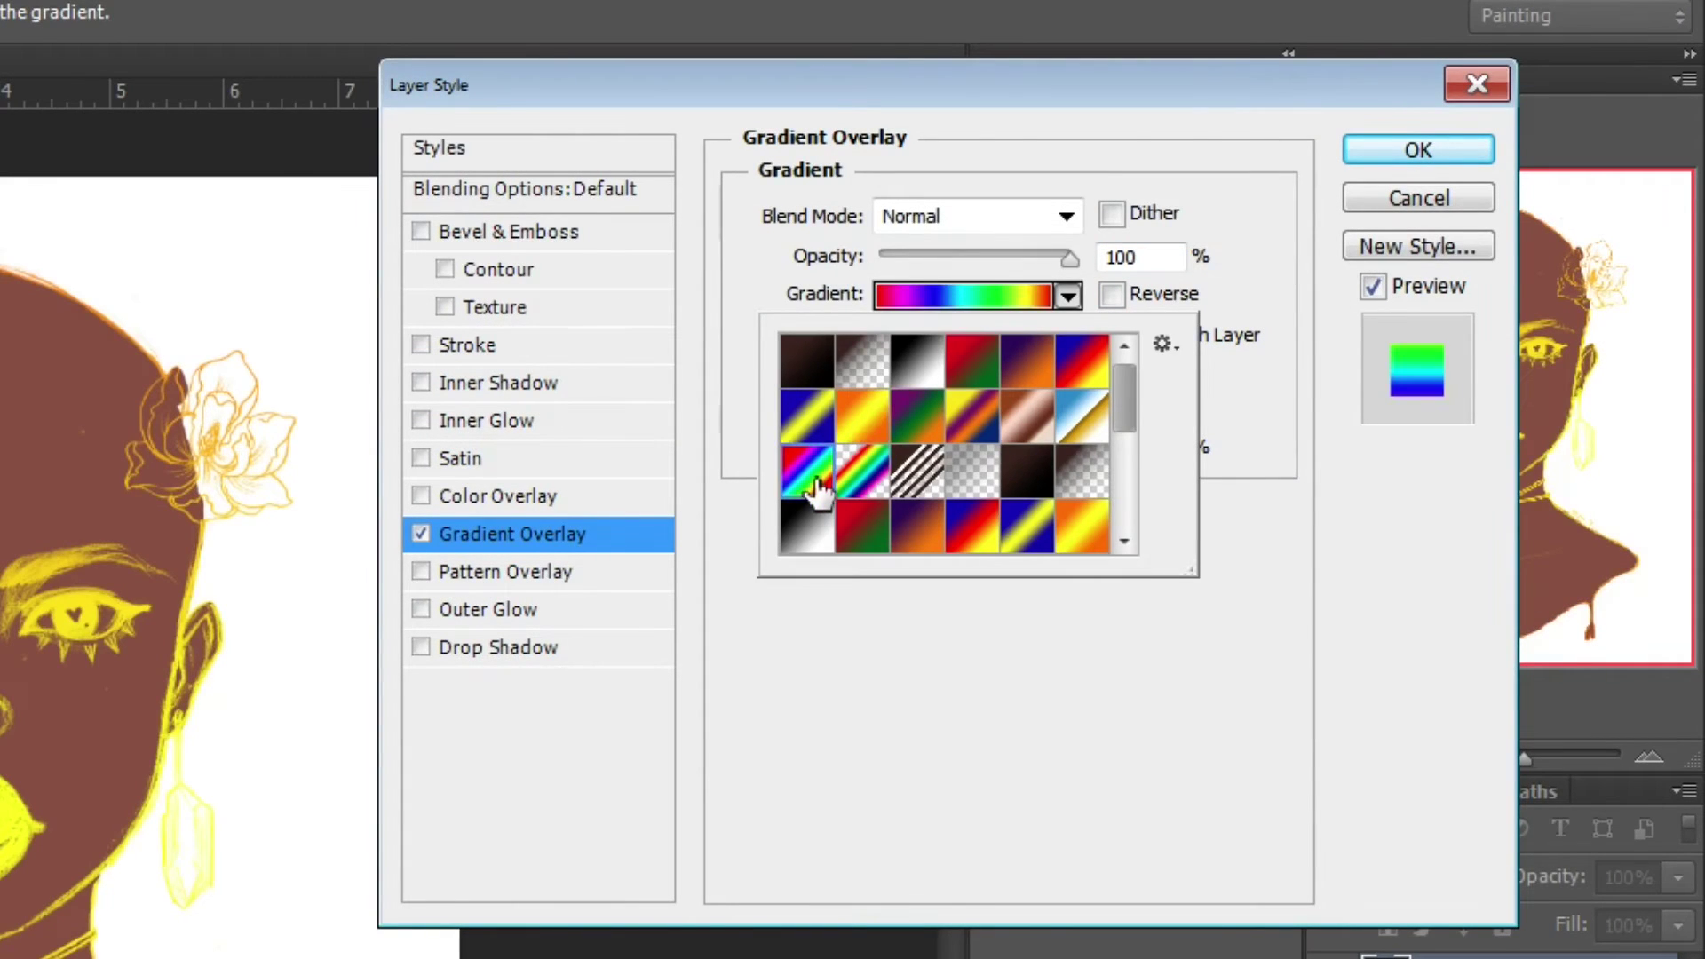
pyautogui.click(858, 533)
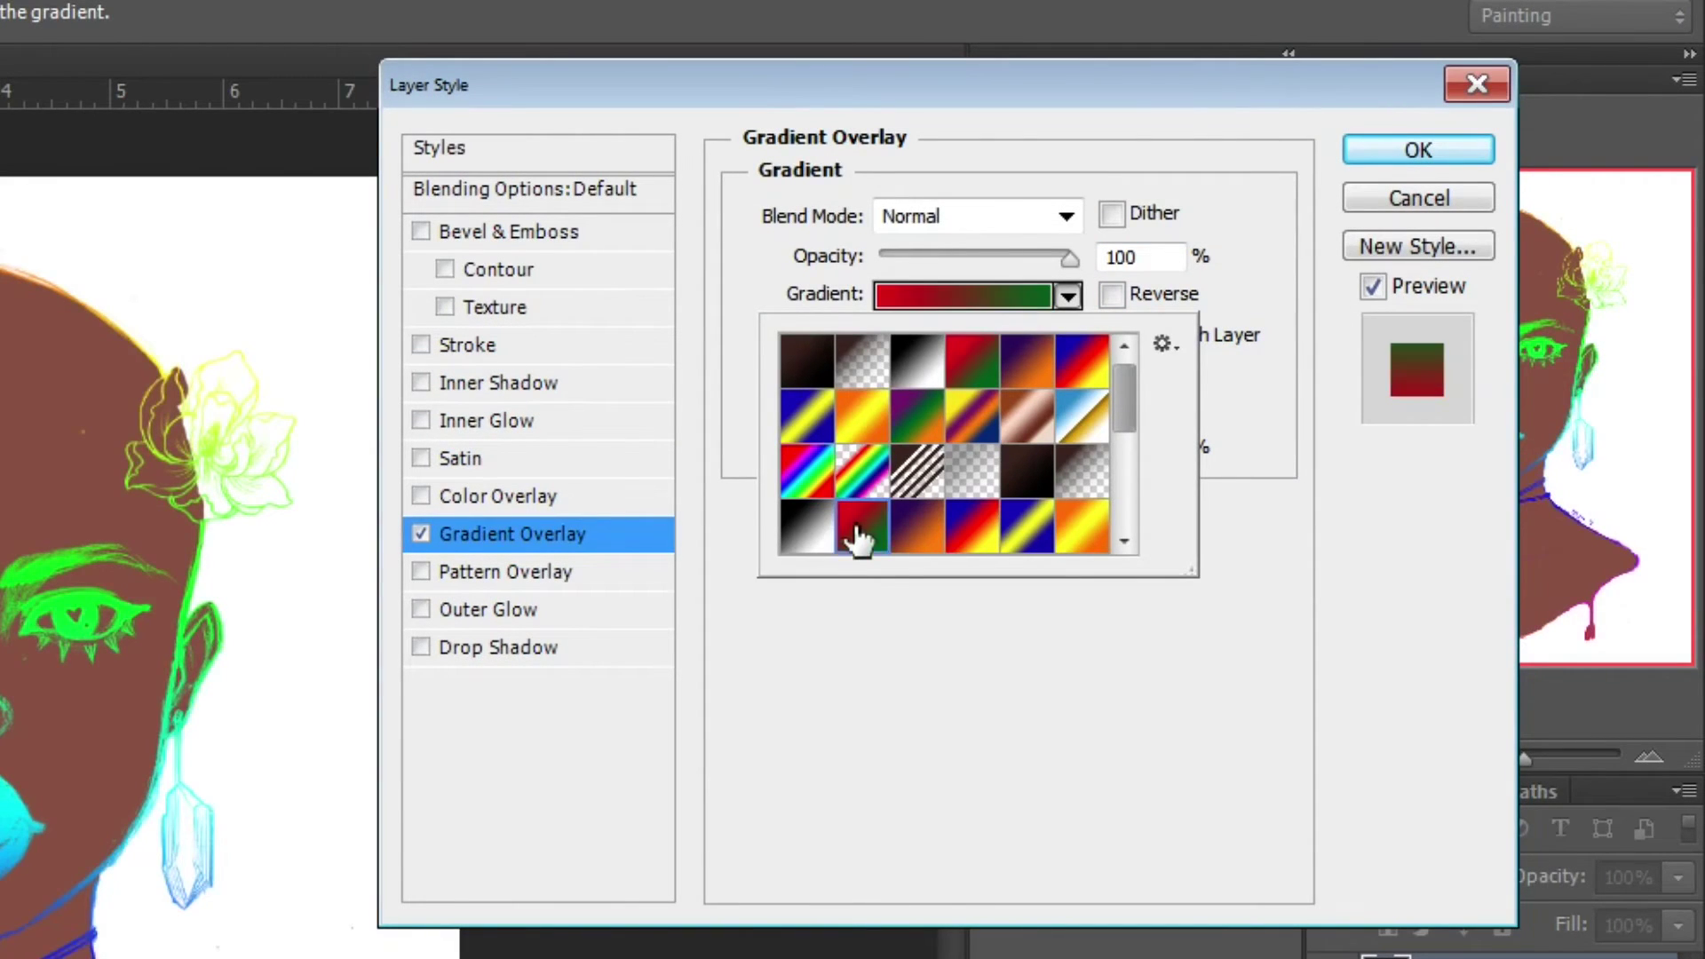
pyautogui.click(922, 530)
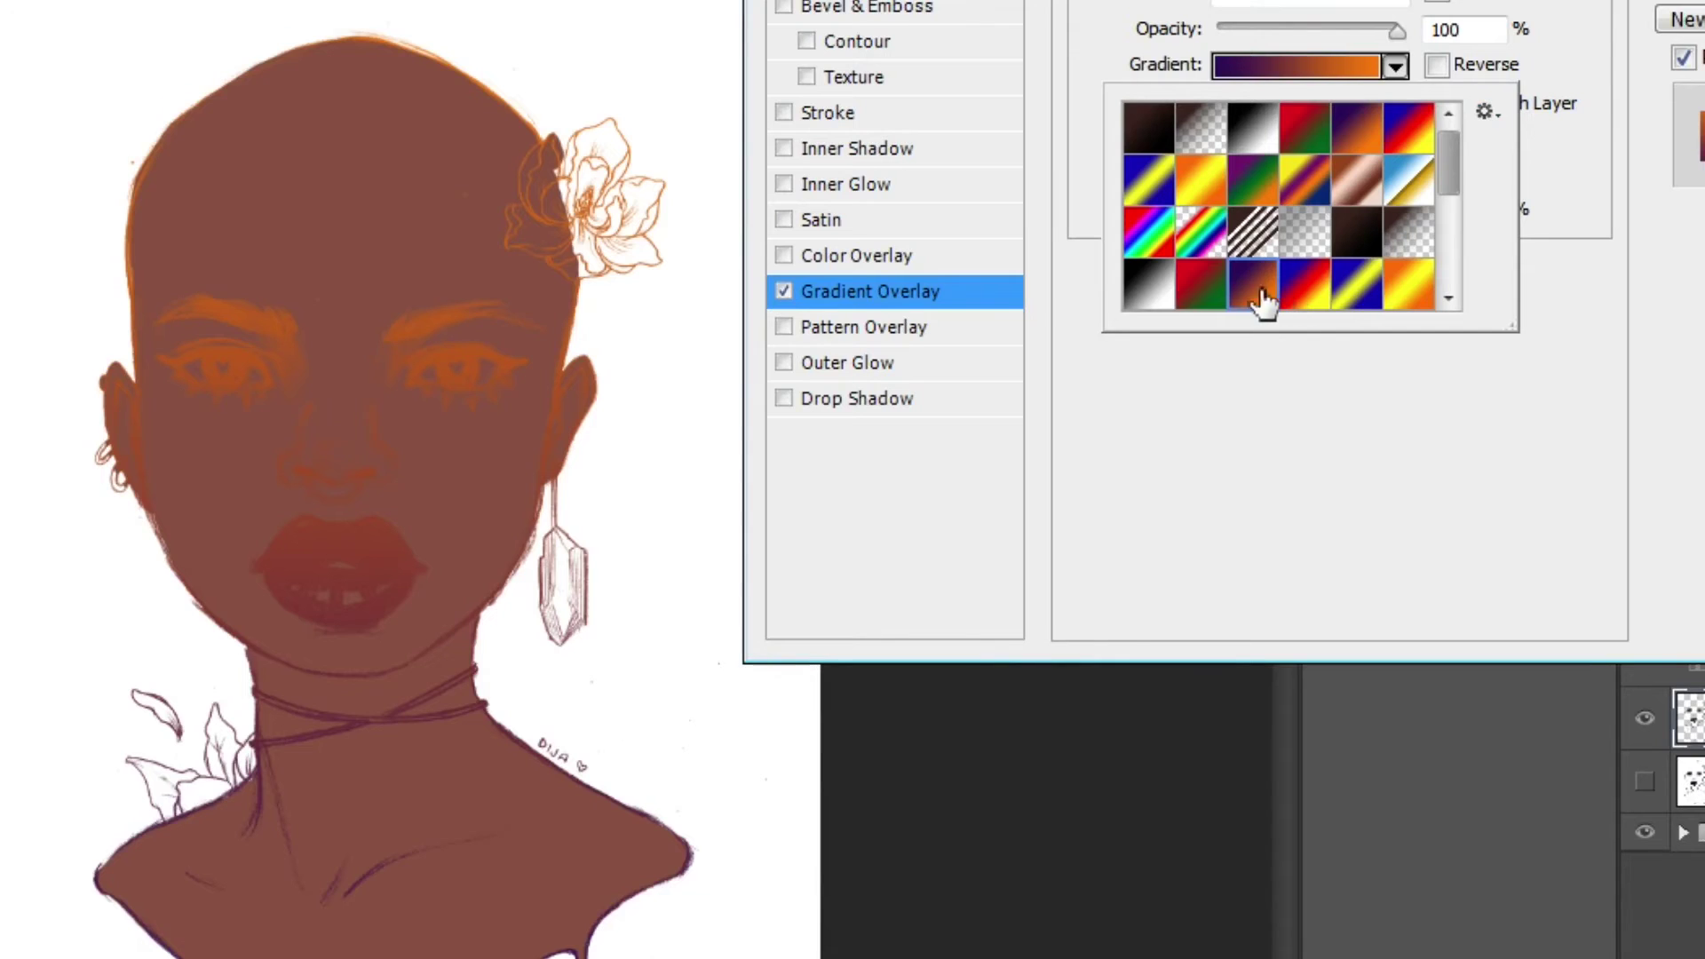
# Reverse the direction of the violet-orange Gradient Overlay
pyautogui.click(1433, 69)
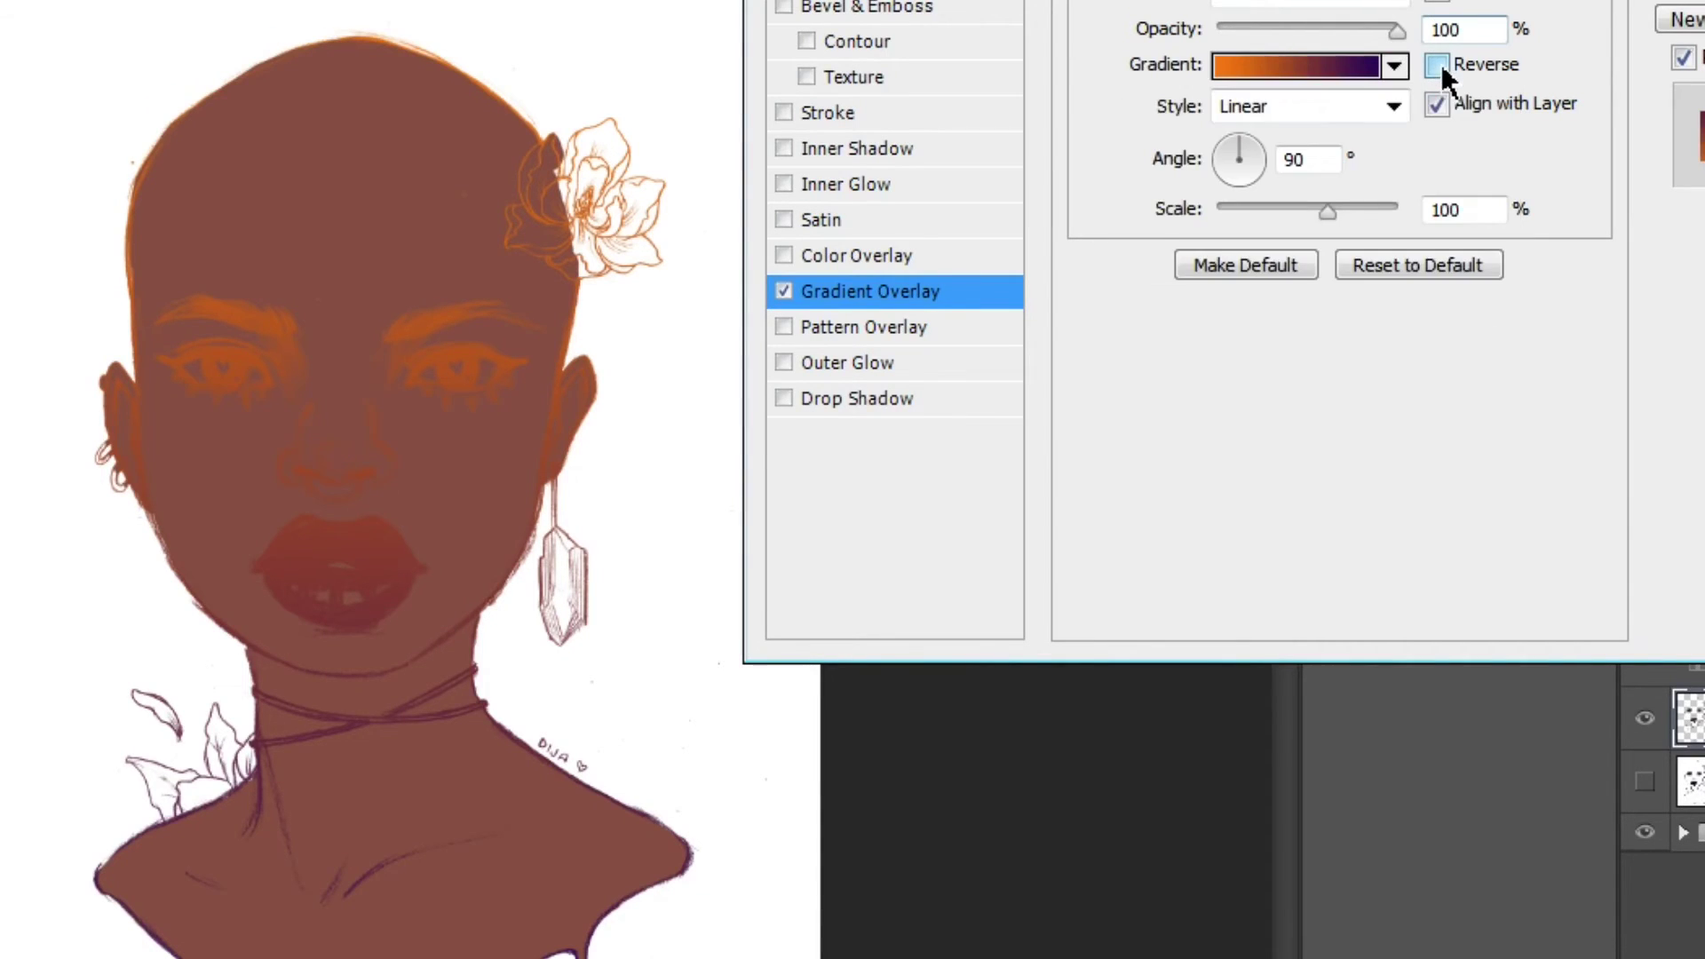
pyautogui.click(1437, 71)
pyautogui.click(1438, 72)
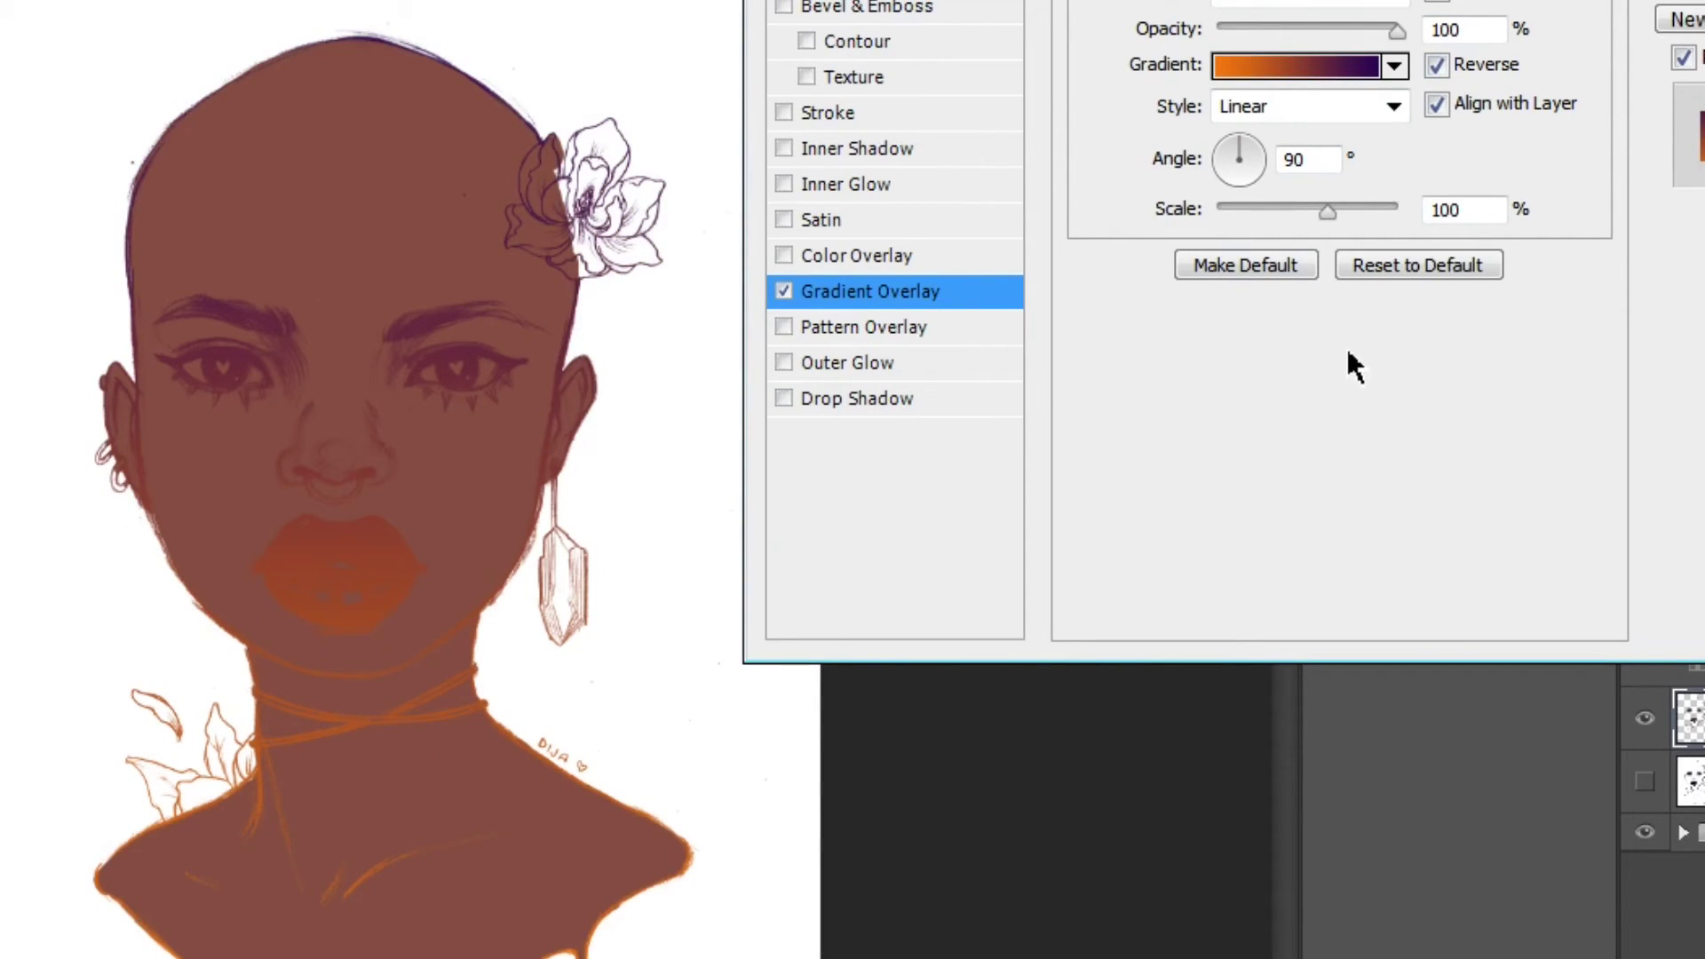
# Try progressively darker oranges for the gradient's orange color stop, including #e17a18, #c07023 and #aa6524
pyautogui.click(1296, 65)
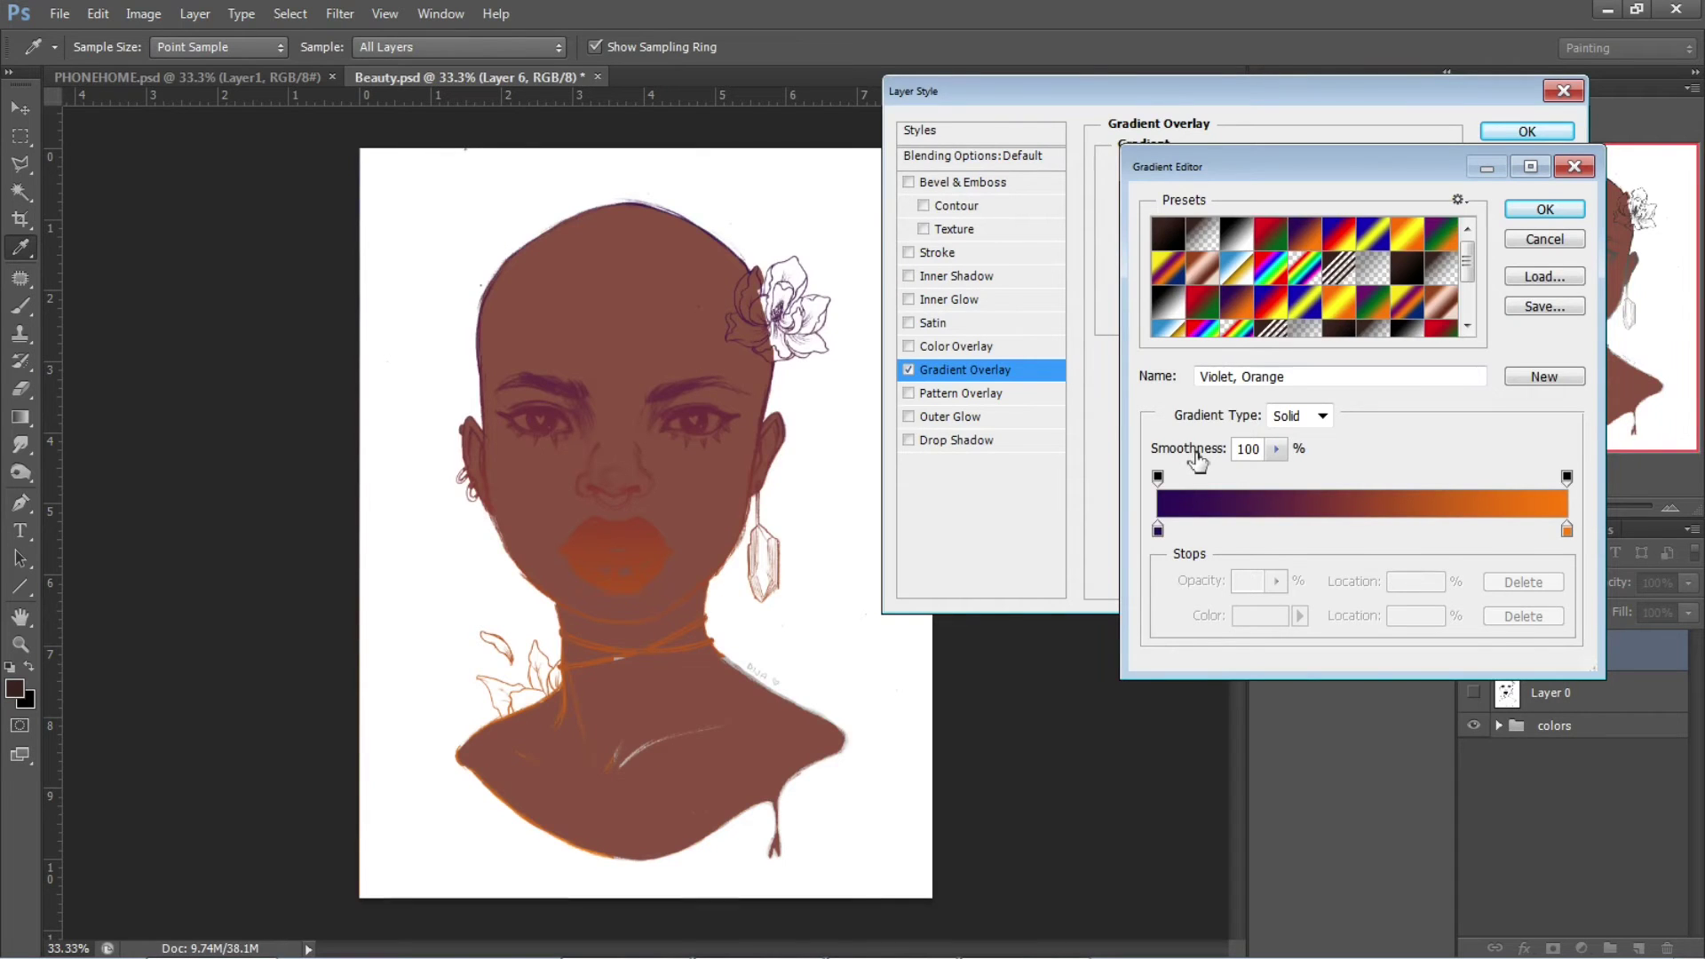
pyautogui.click(1566, 529)
pyautogui.click(1260, 615)
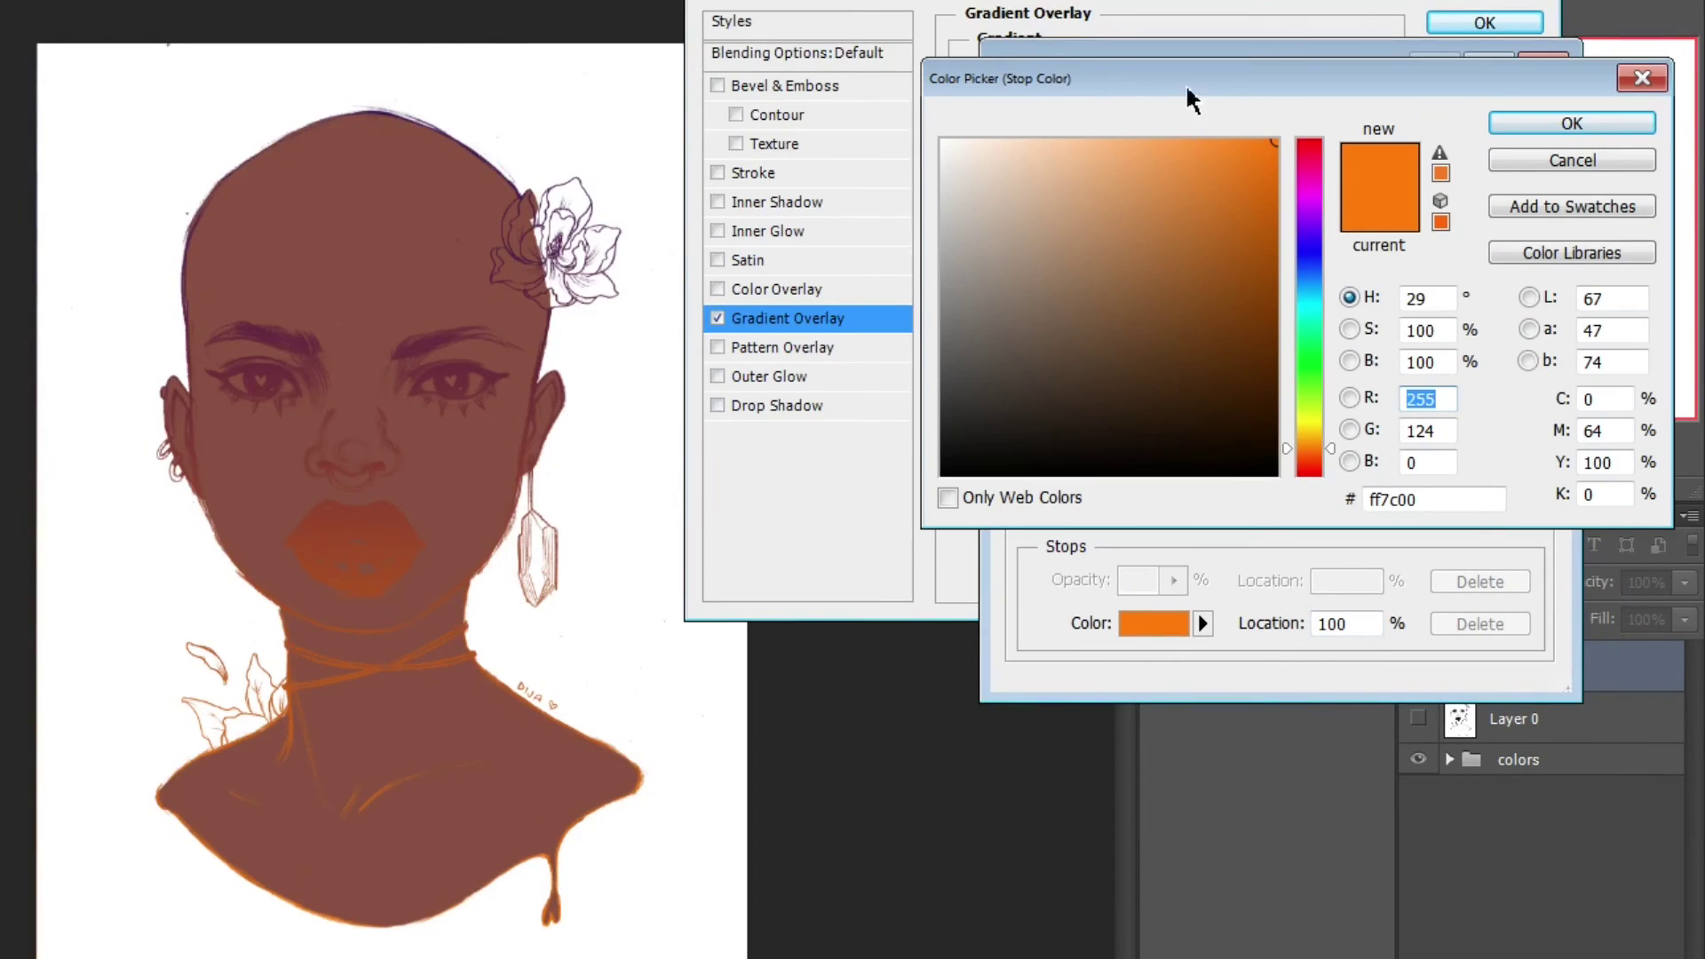
pyautogui.click(1241, 183)
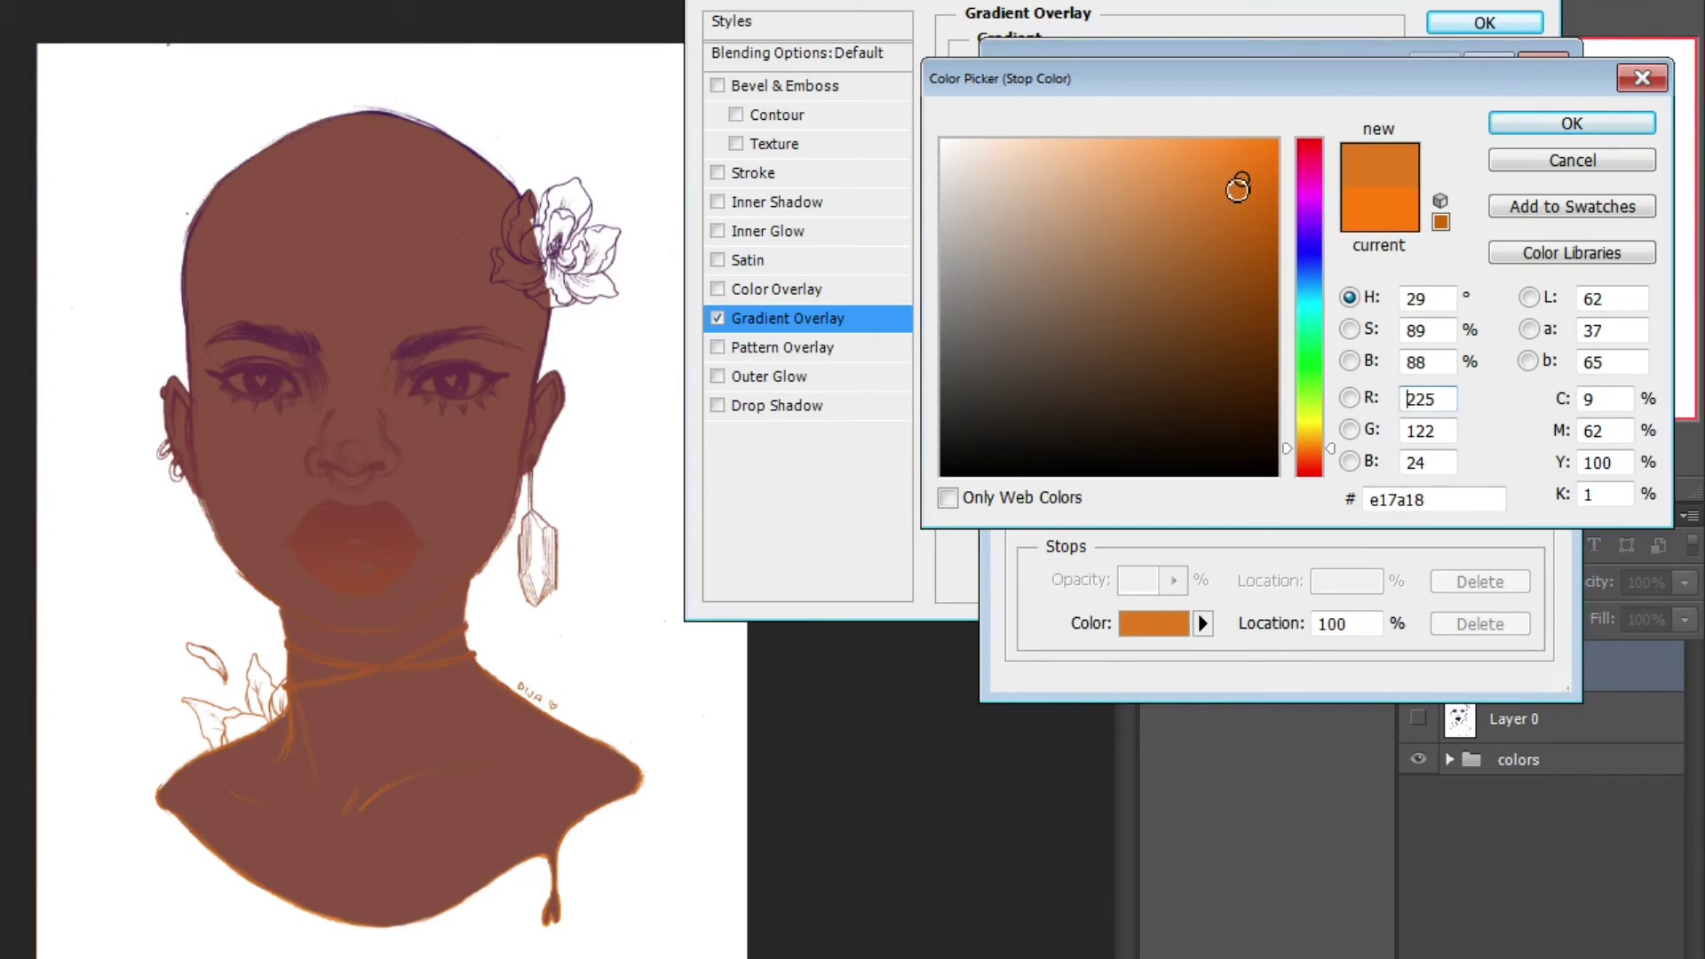
pyautogui.click(1217, 227)
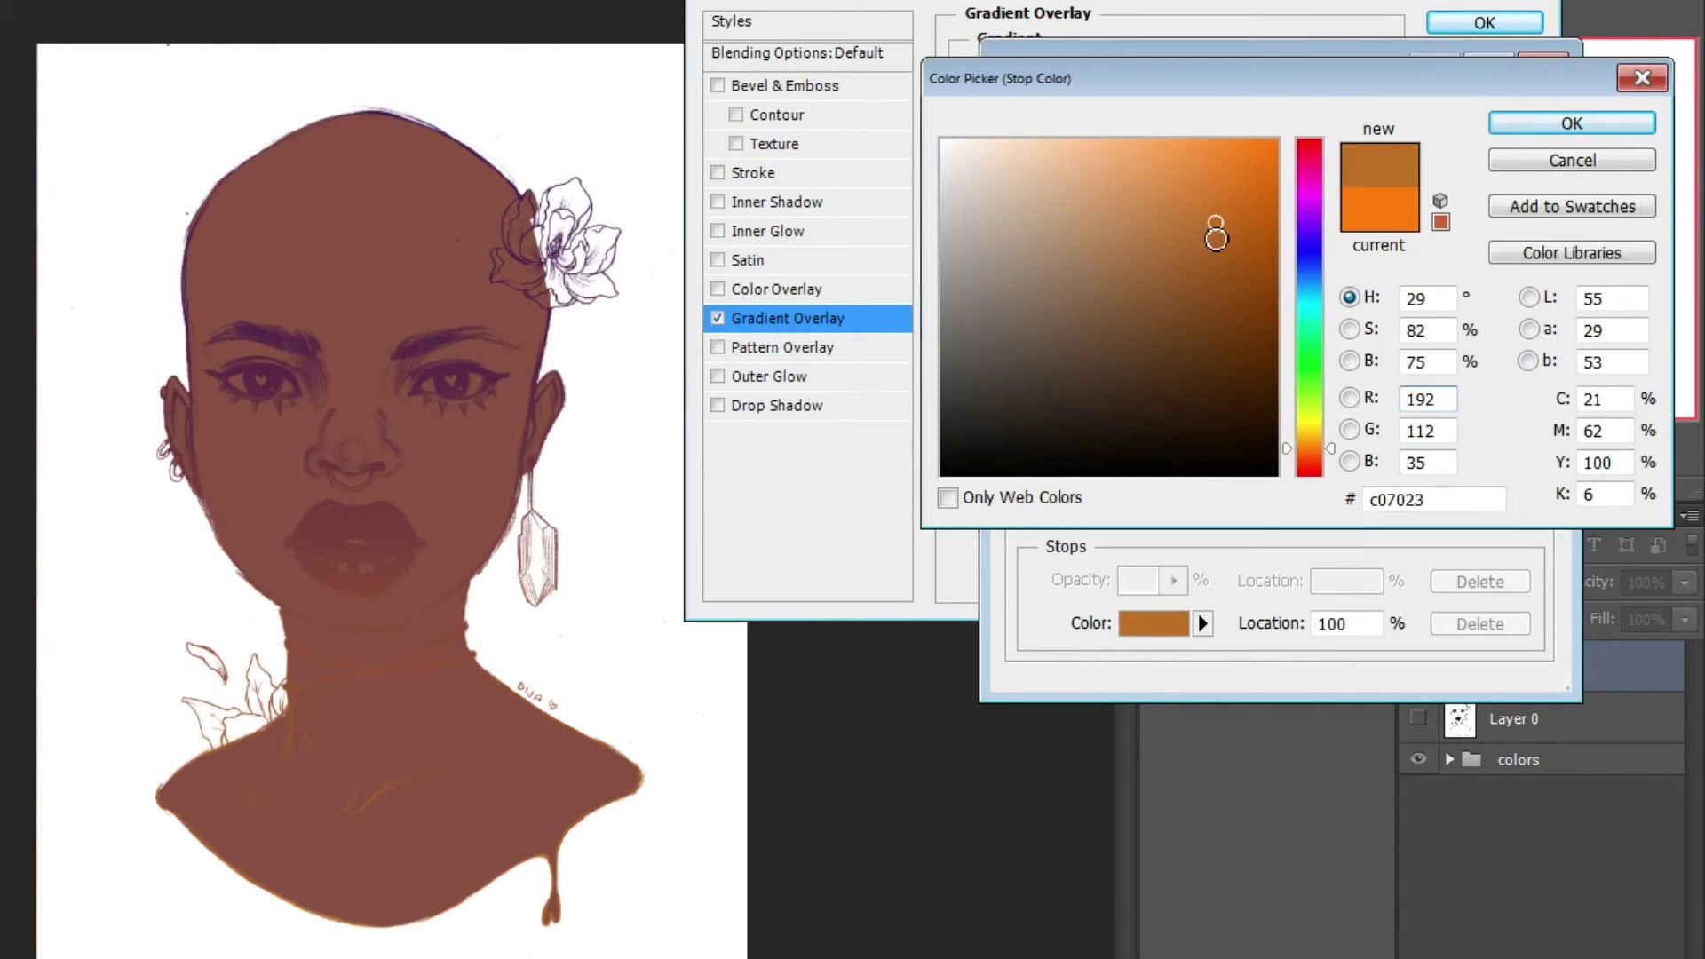
pyautogui.click(1208, 254)
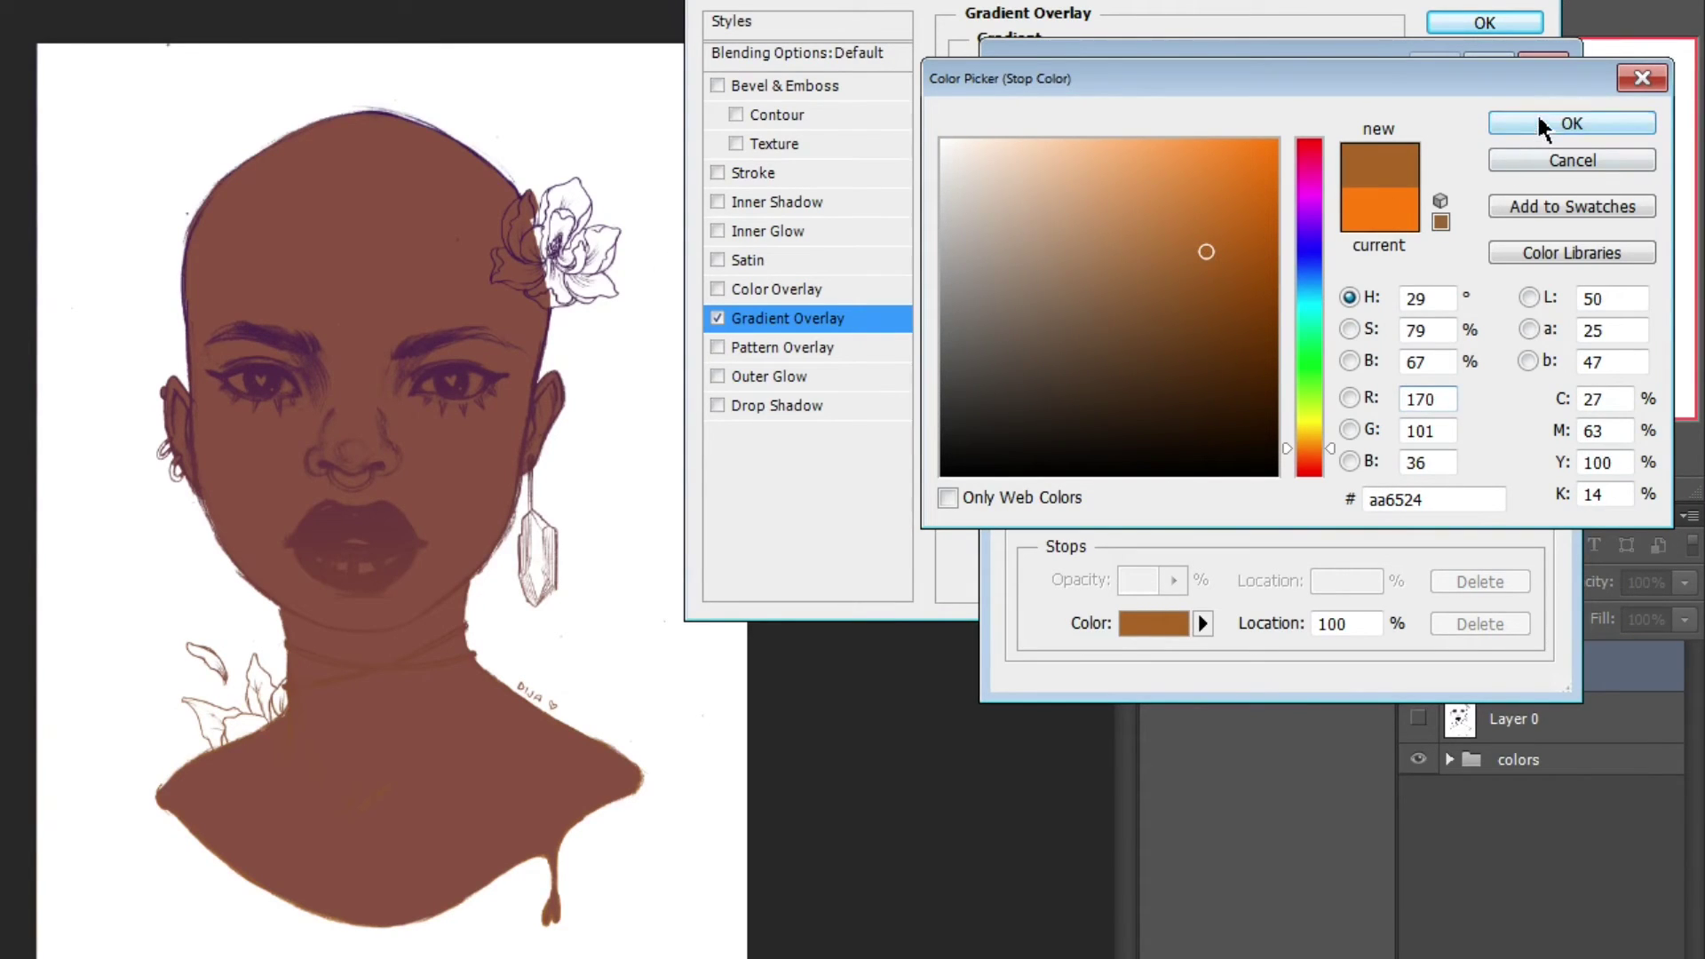
pyautogui.click(1545, 130)
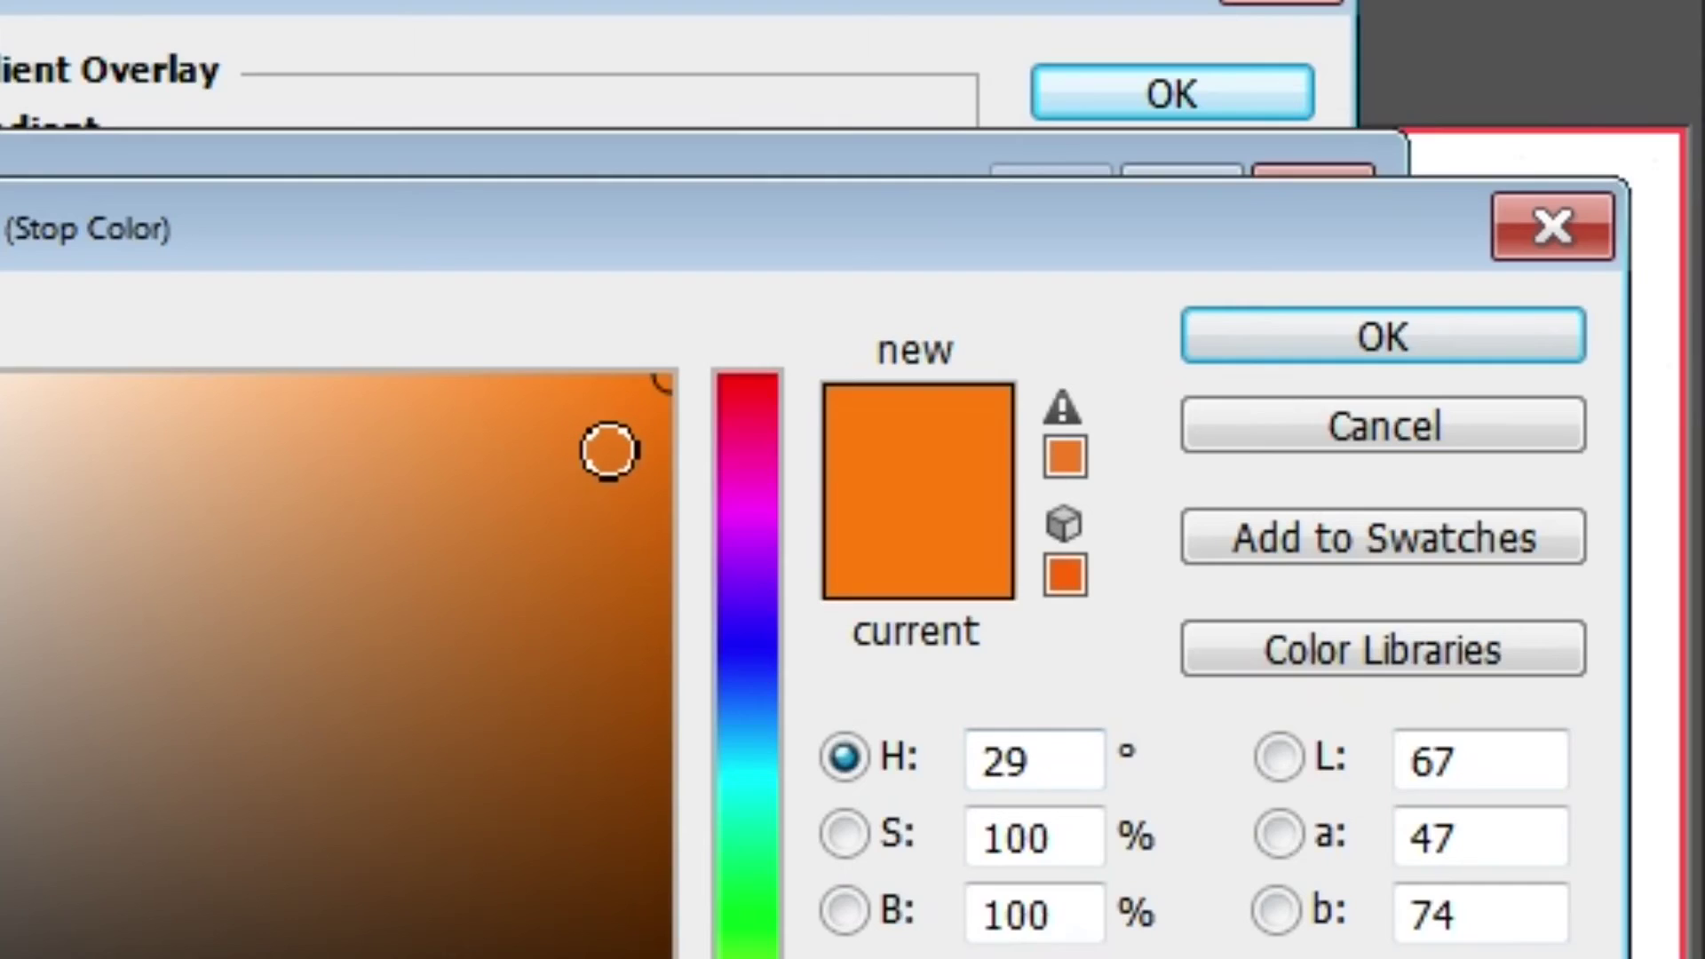
# Set the gradient's orange stop to a slightly darker orange at about H 29, S 91, B 89 and apply the Gradient Overlay
pyautogui.click(1245, 176)
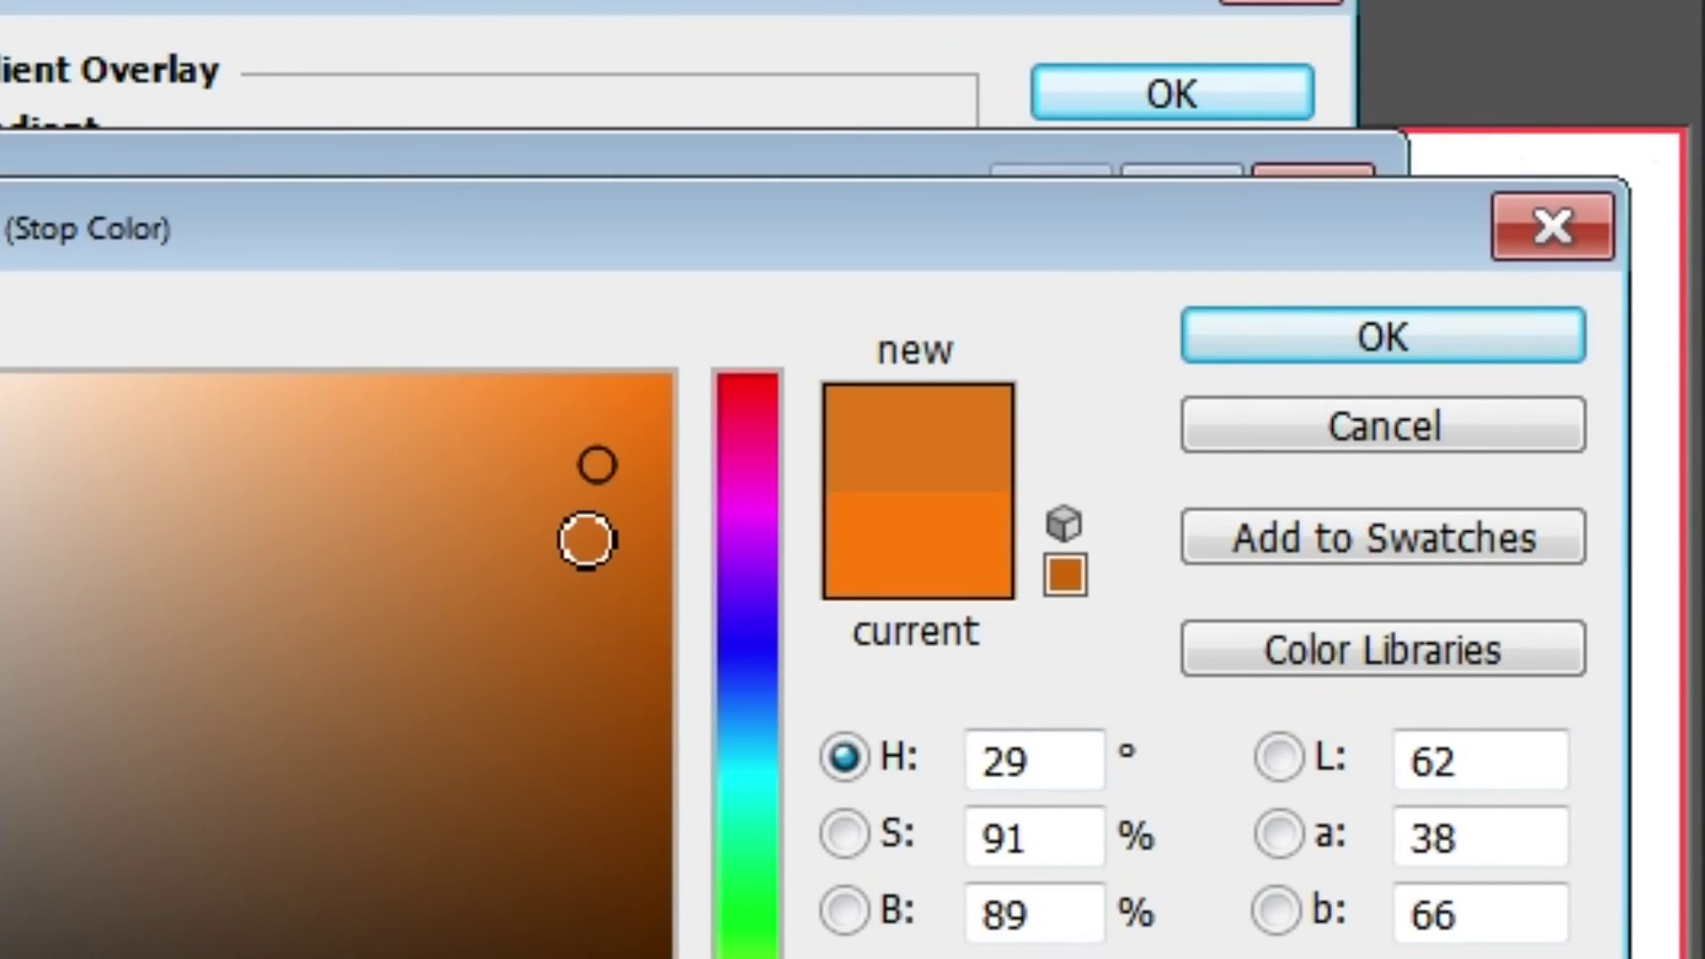
pyautogui.click(1358, 351)
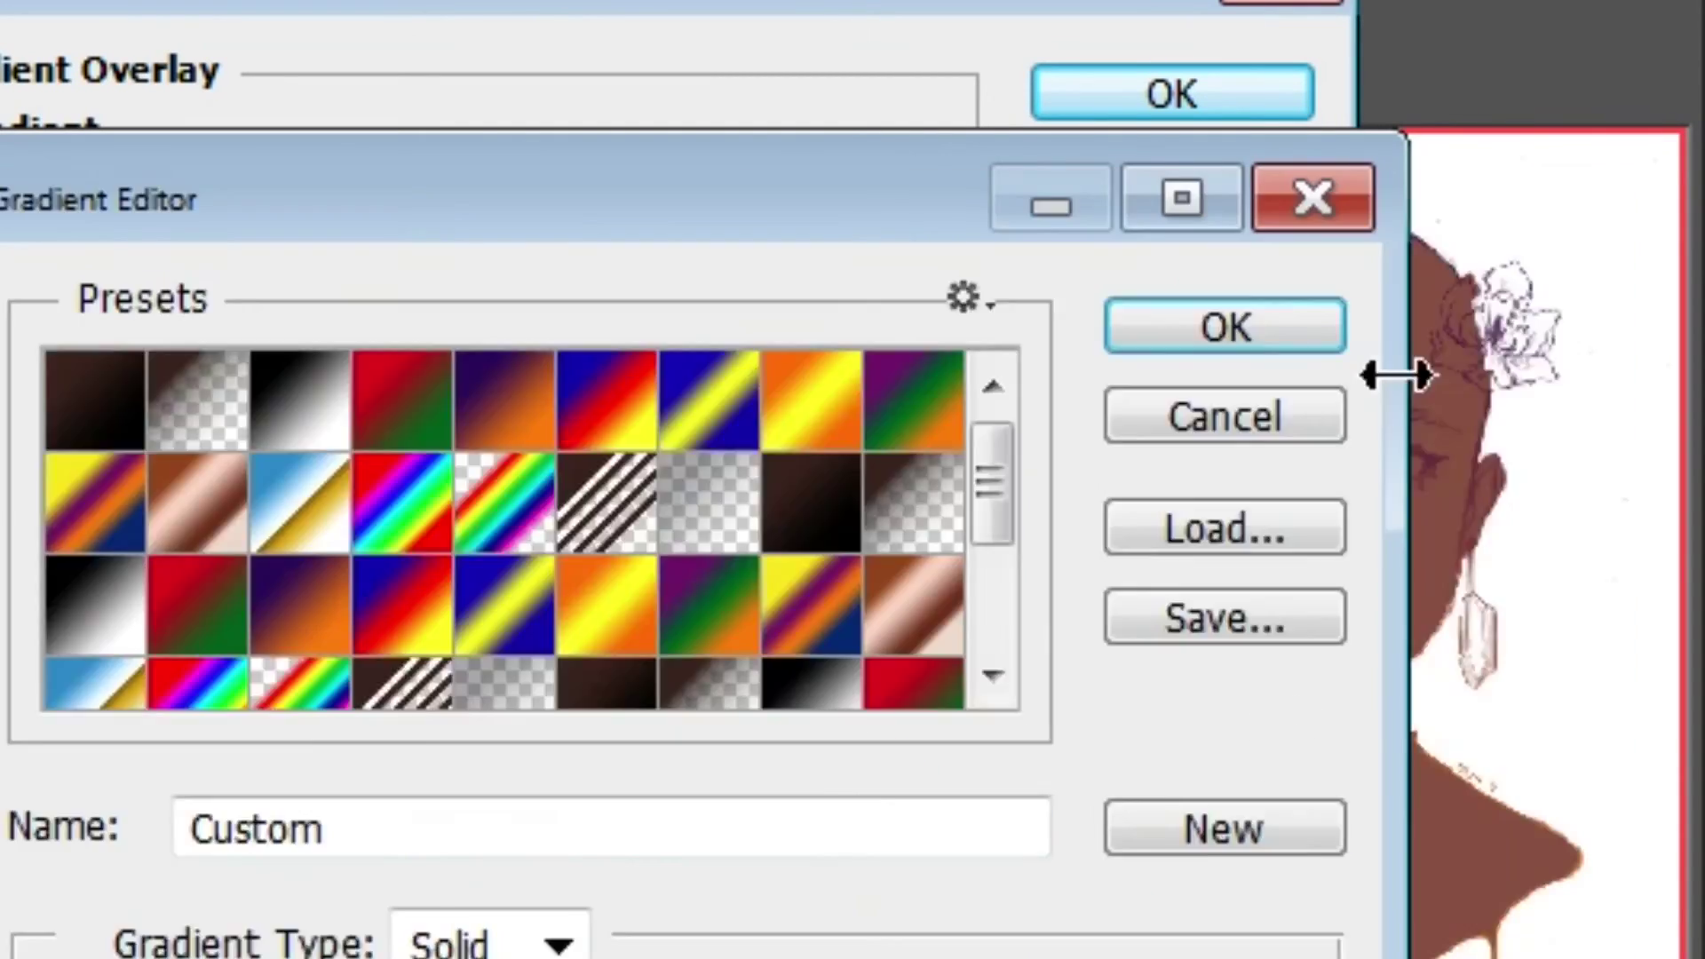
pyautogui.click(1314, 336)
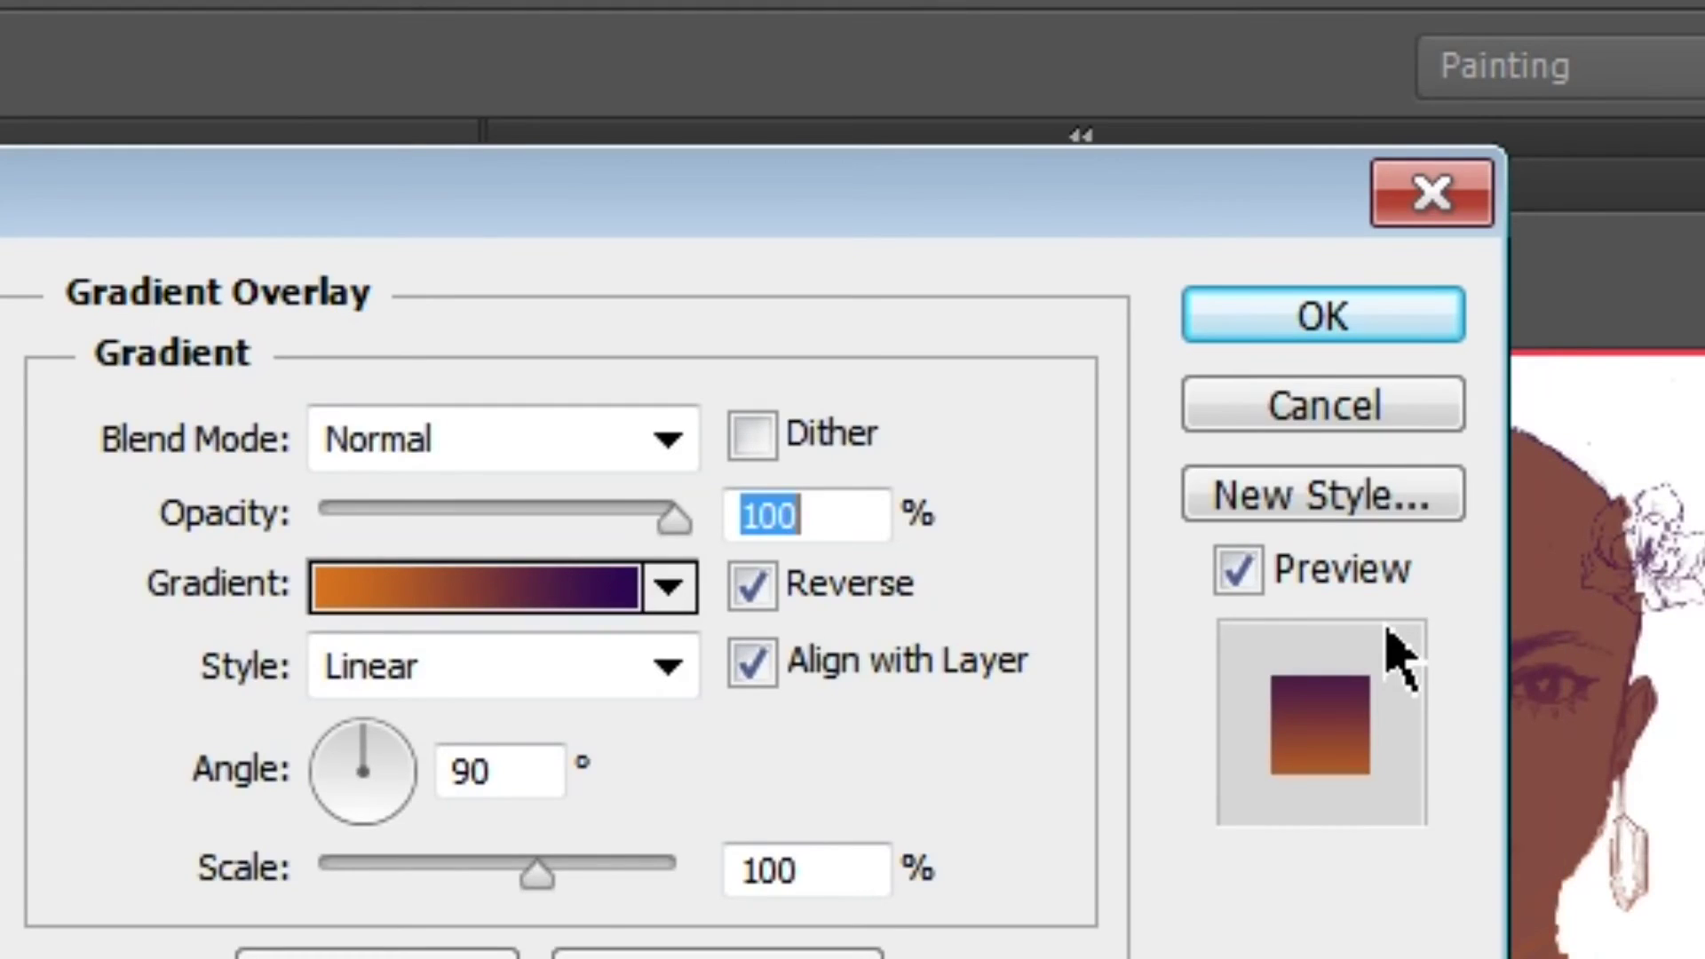
pyautogui.click(1310, 320)
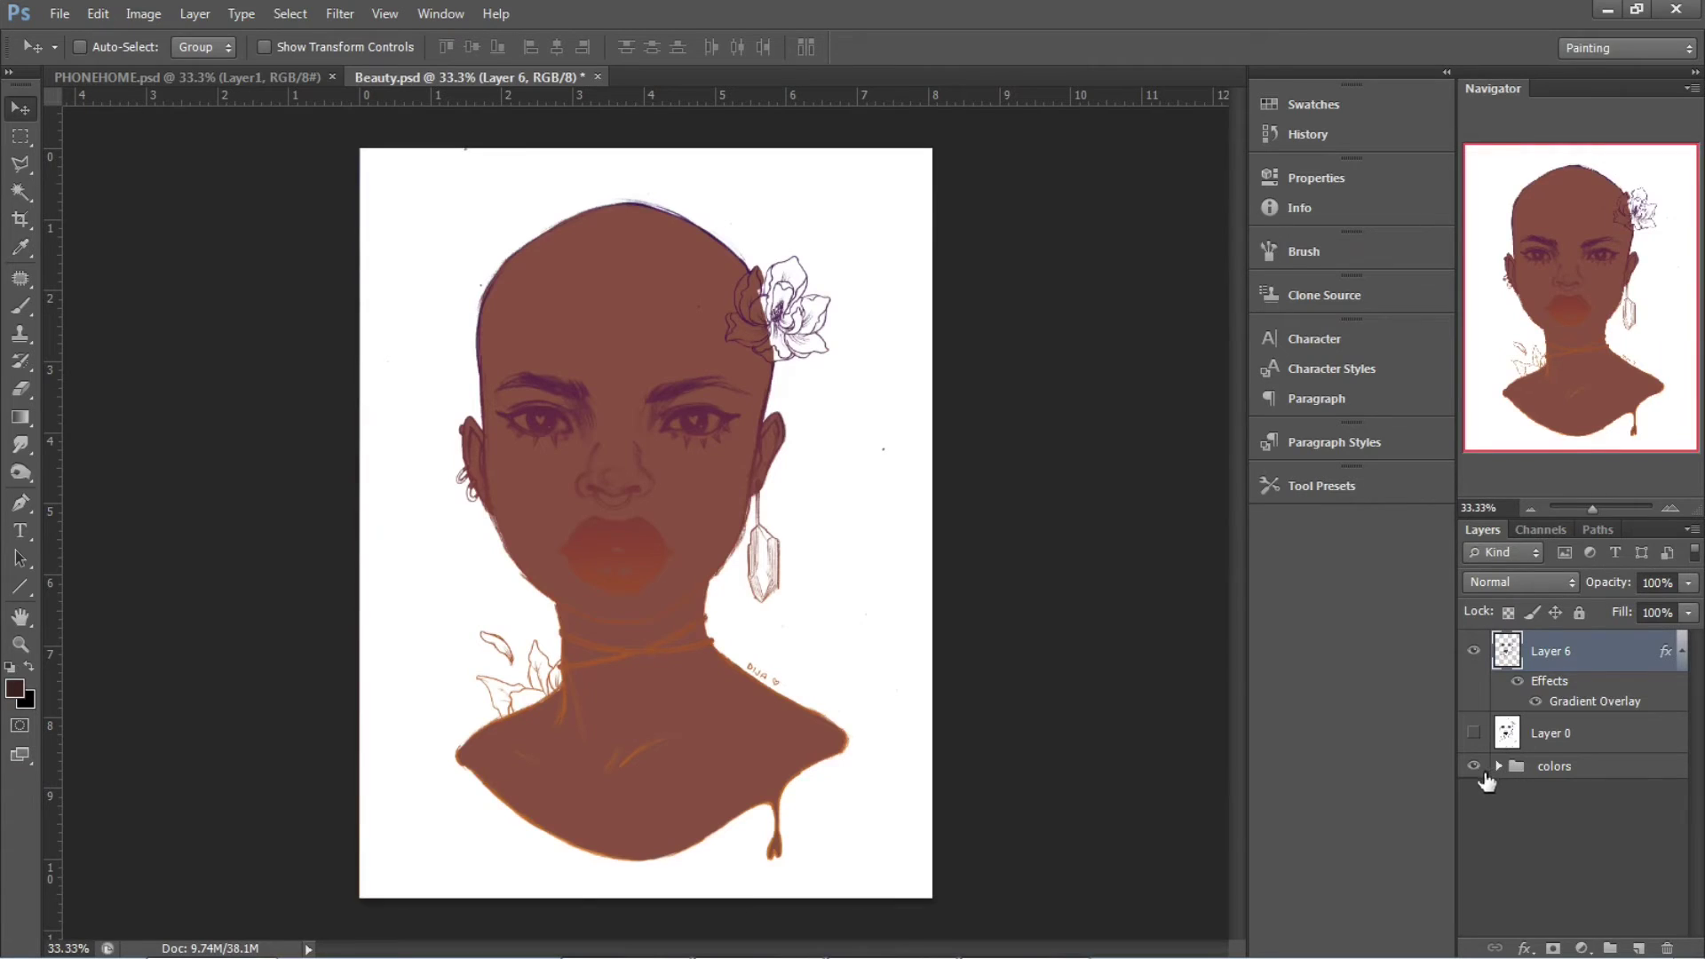
# On Layer 3 in the colors group, brush lighter brown #bc6e53 over the skin around the mouth and lower face
pyautogui.click(1499, 767)
pyautogui.click(1496, 808)
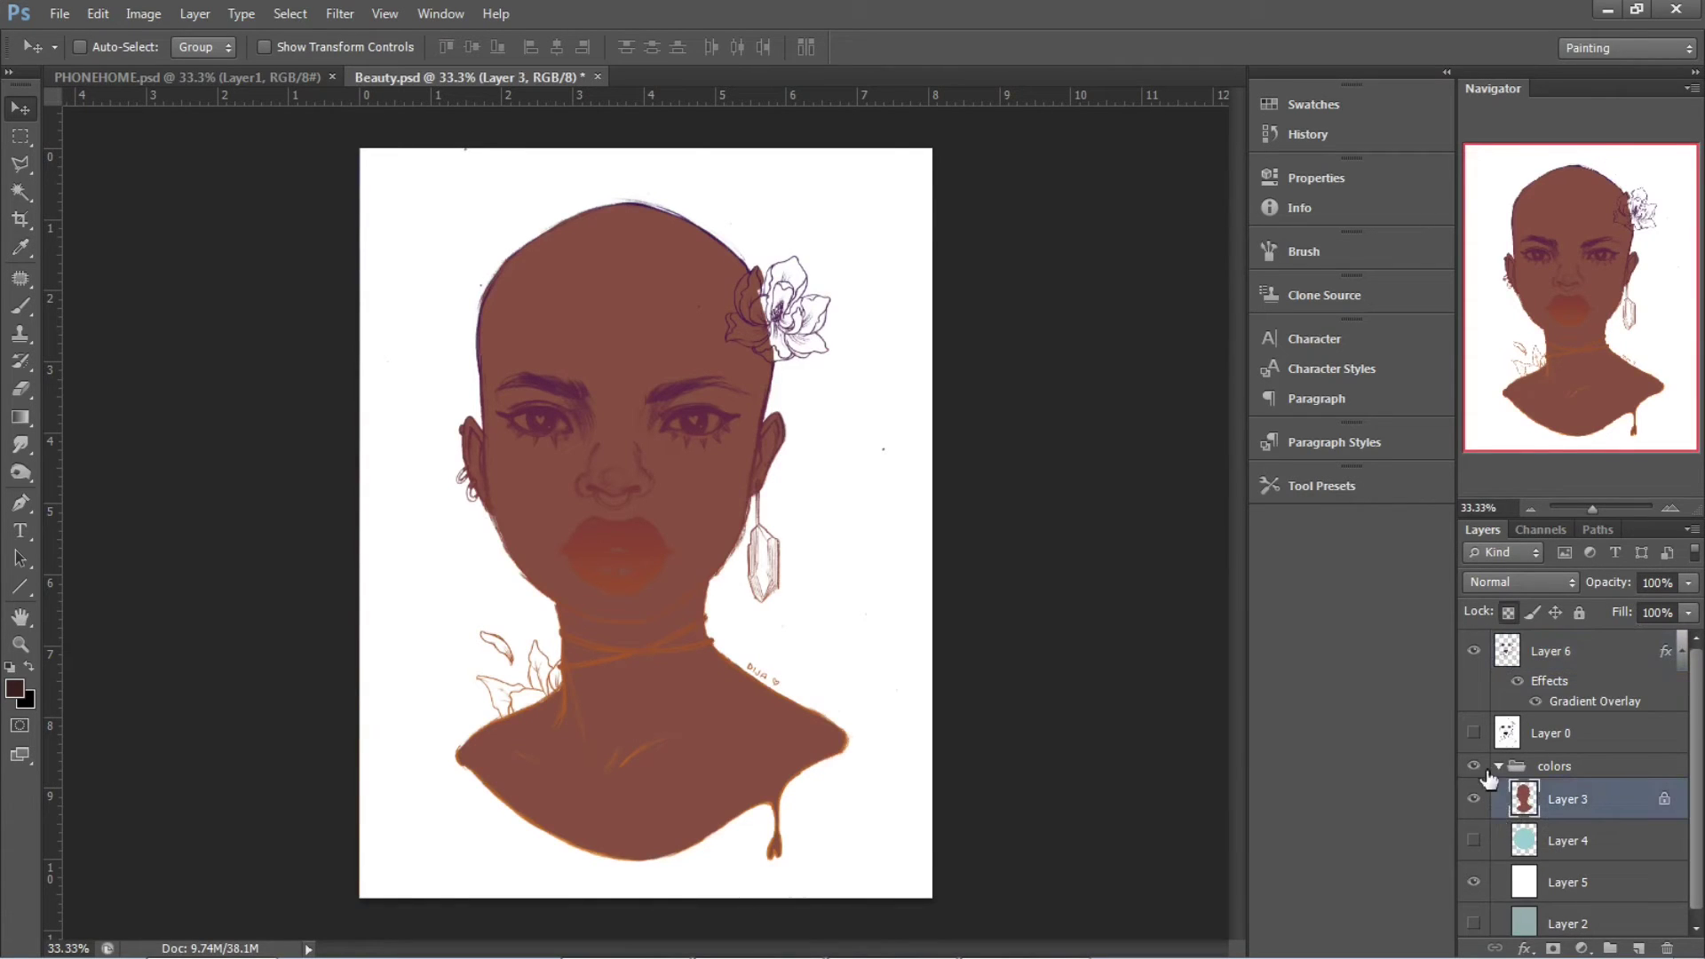
pyautogui.click(24, 249)
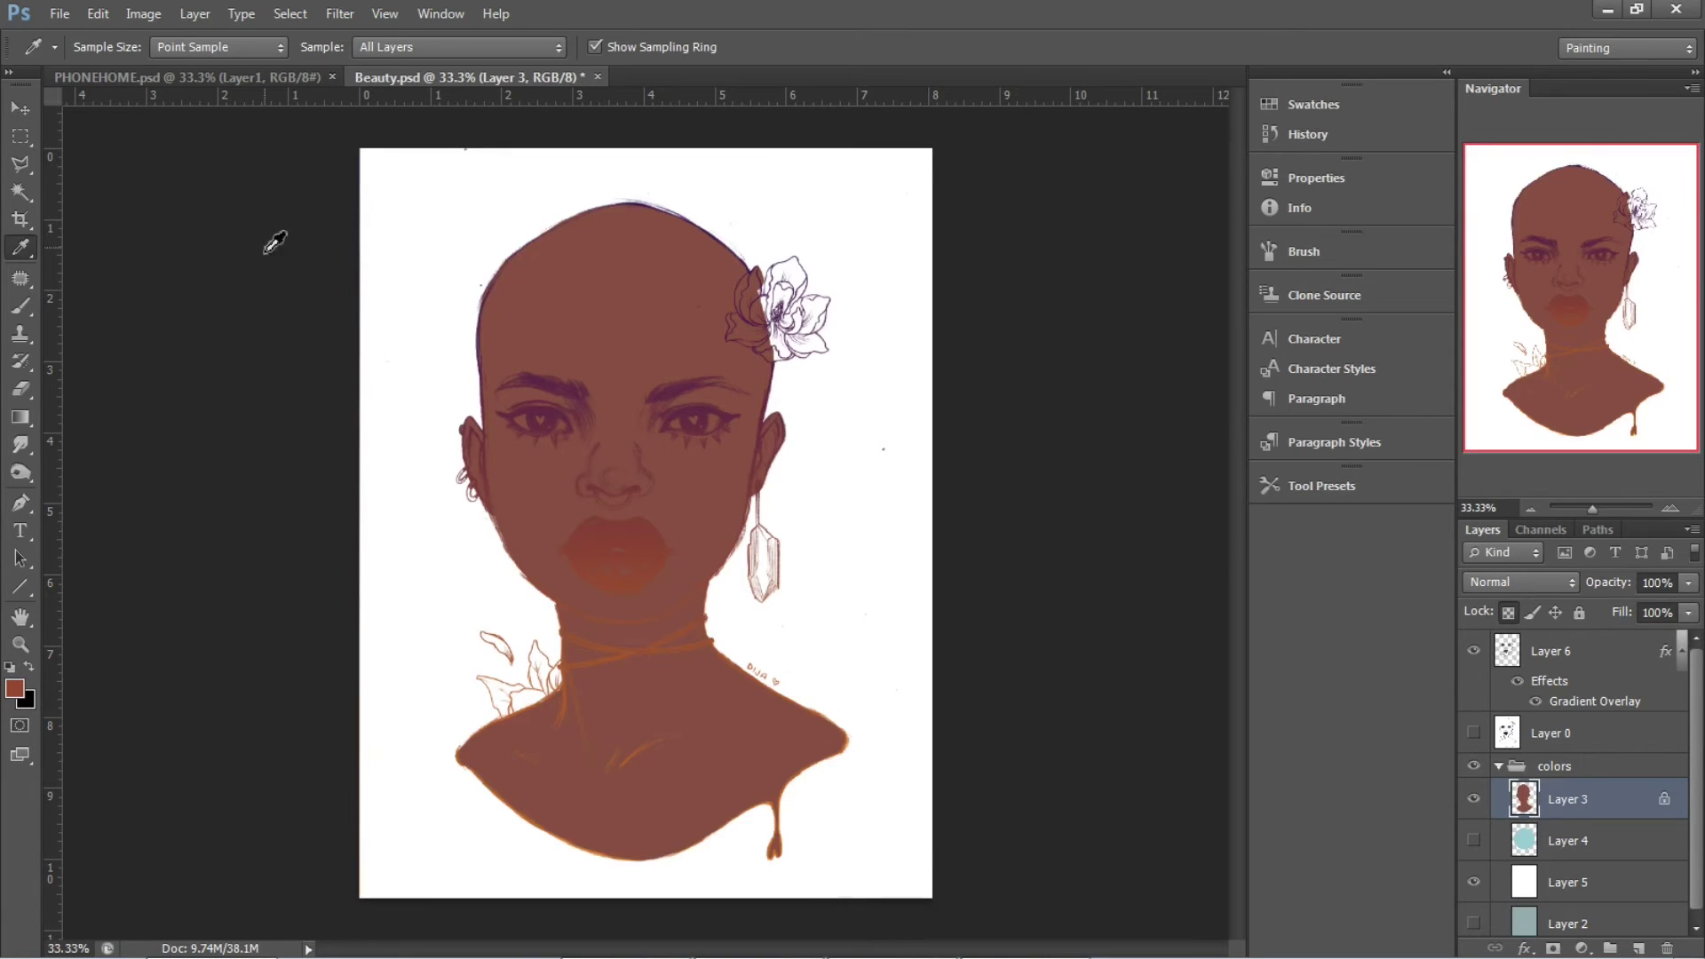
pyautogui.click(20, 694)
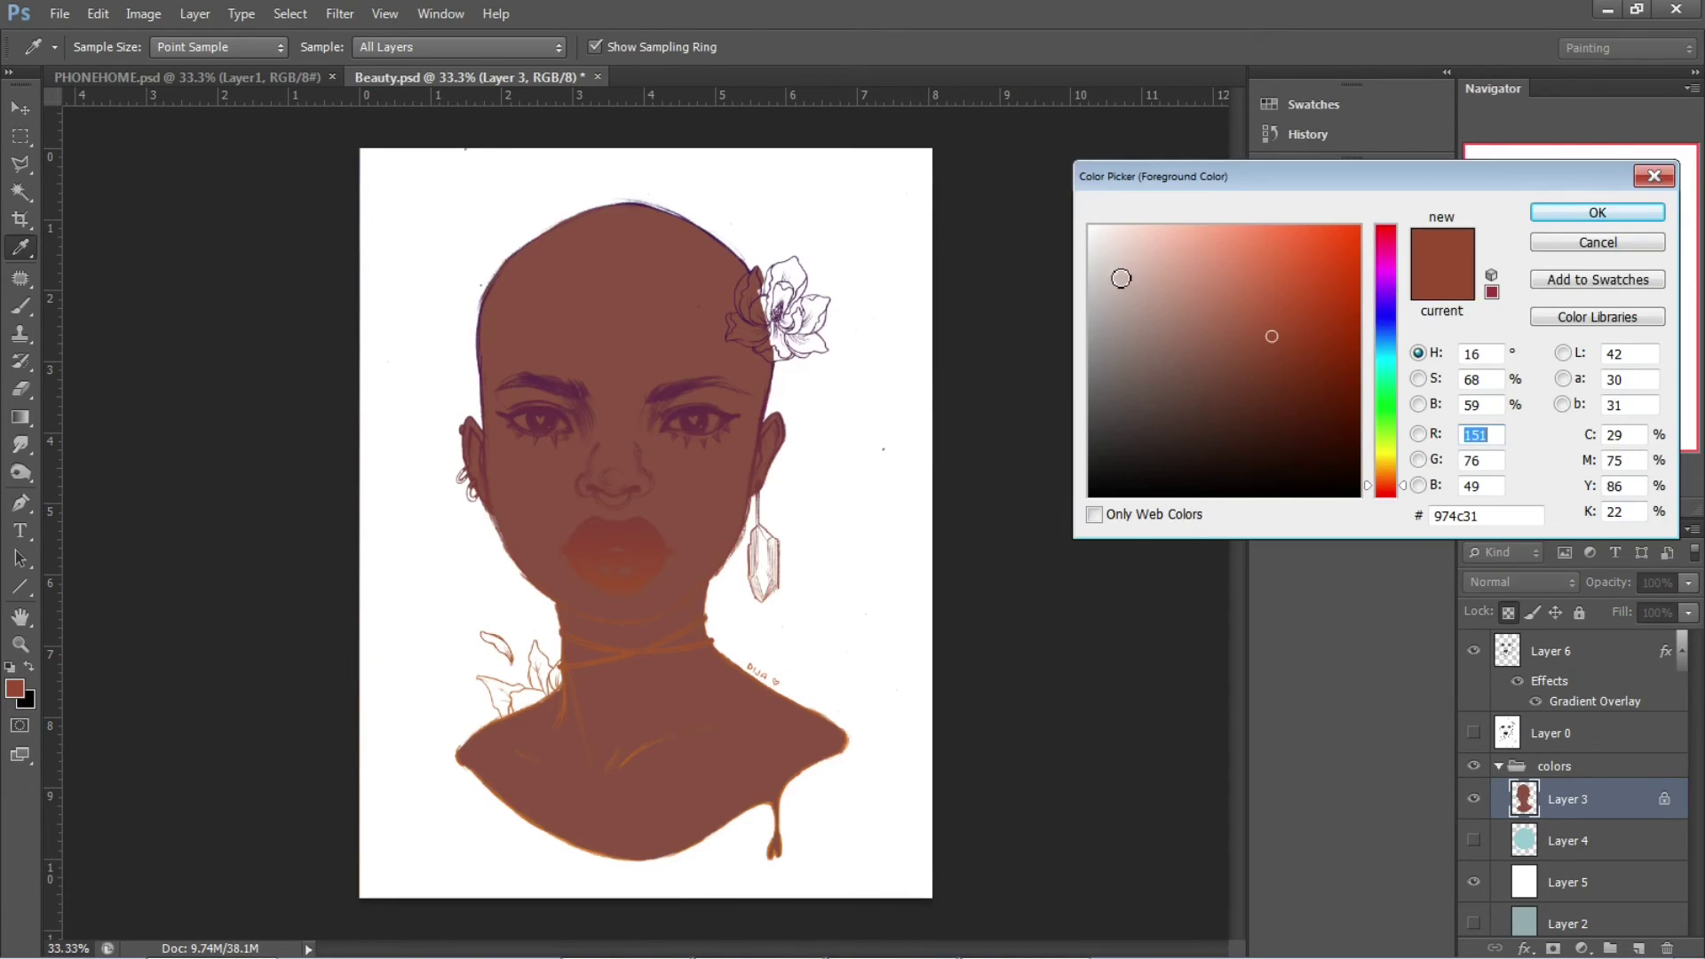
pyautogui.moveTo(1286, 331); pyautogui.dragTo(1244, 298)
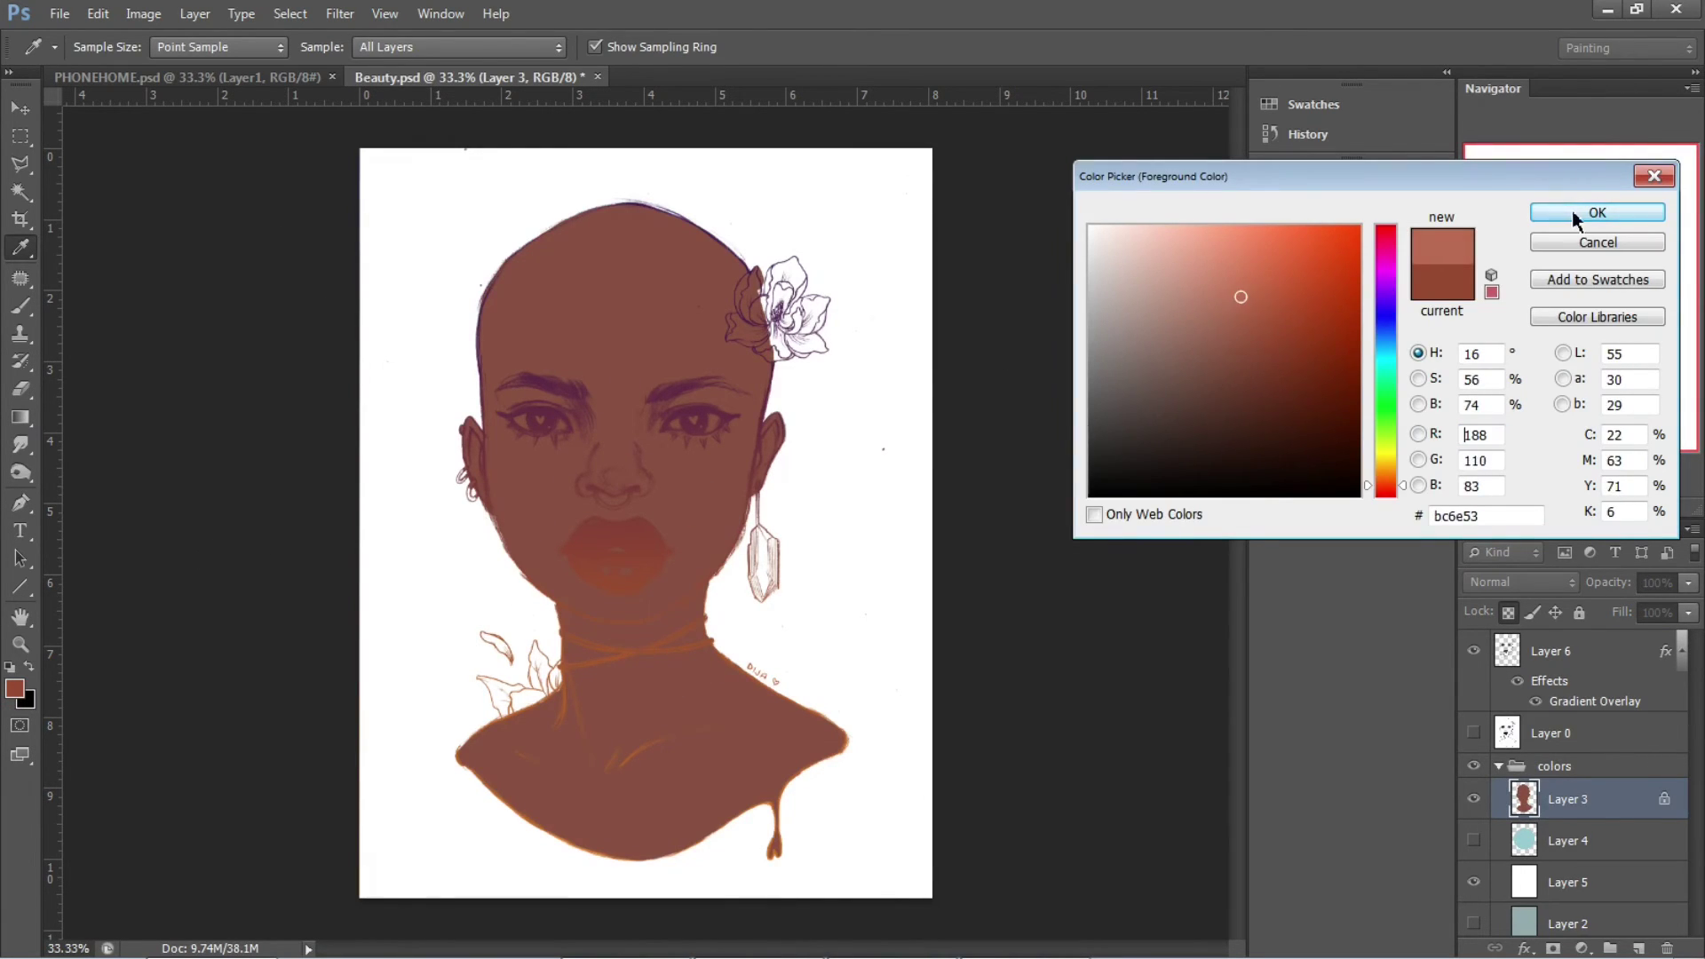
pyautogui.click(1574, 215)
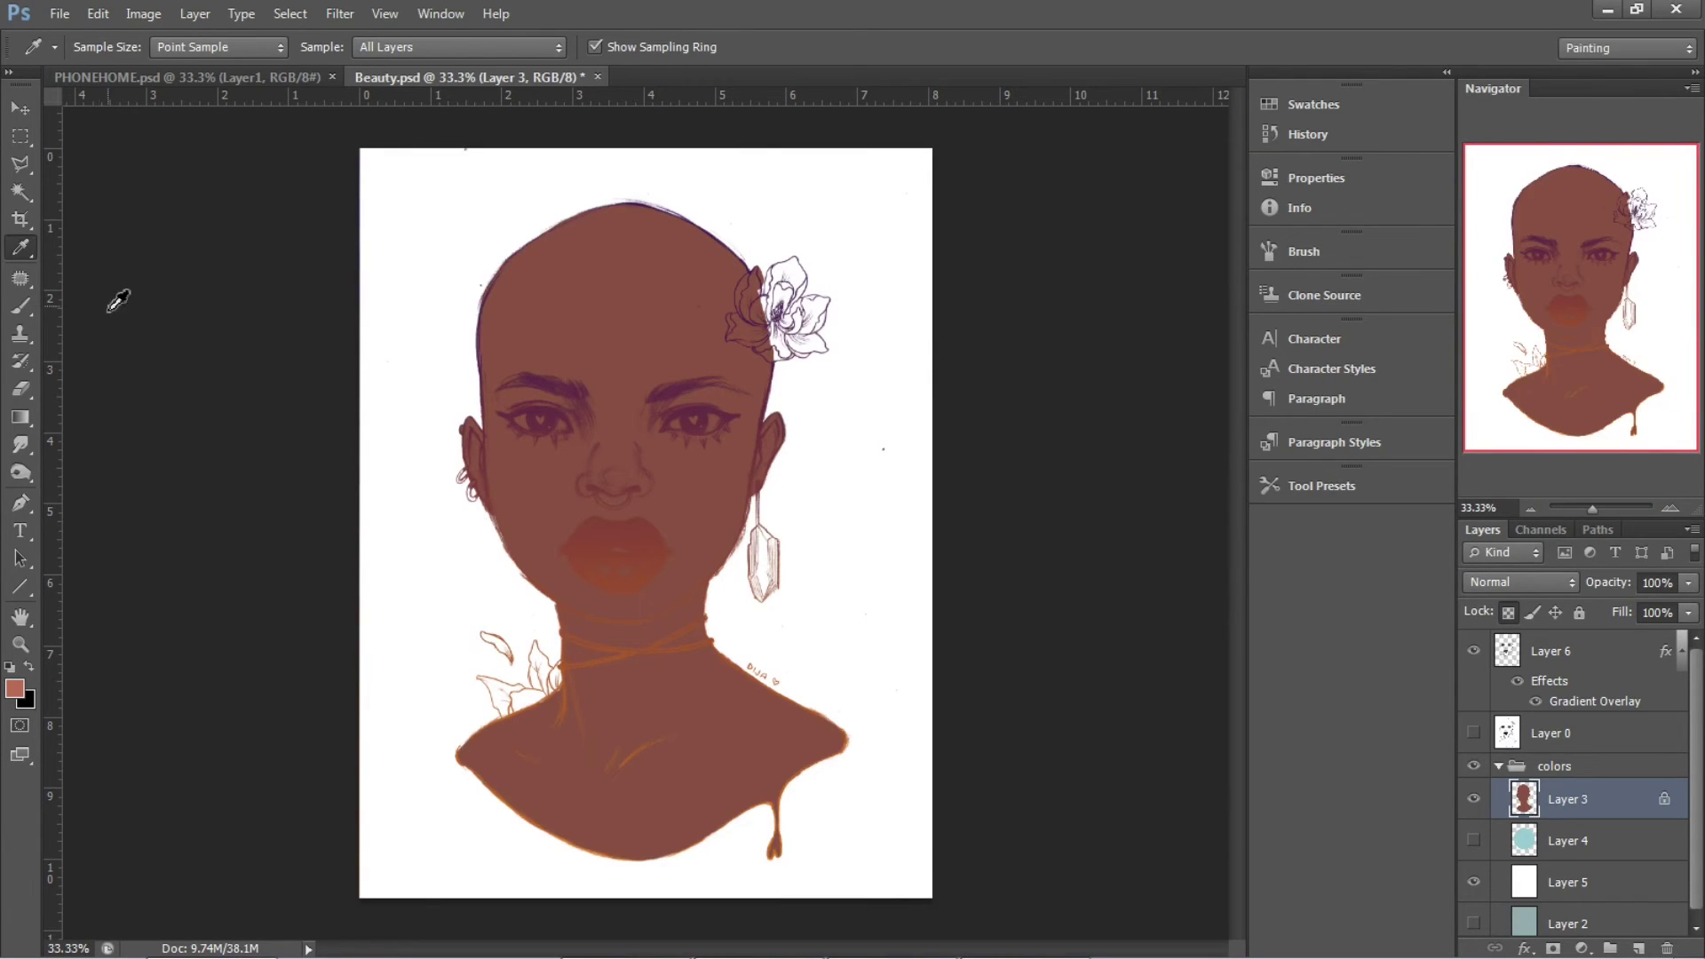
pyautogui.press('b')
pyautogui.moveTo(568, 533); pyautogui.dragTo(702, 586)
# Choose a brighter orange as the foreground color and brush it over the neck and shoulders on Layer 3
pyautogui.press('i')
pyautogui.moveTo(586, 657)
pyautogui.mouseDown()
pyautogui.moveTo(755, 772)
pyautogui.moveTo(780, 770)
pyautogui.moveTo(568, 702)
pyautogui.mouseUp()
pyautogui.click(16, 689)
pyautogui.click(1275, 266)
pyautogui.click(1589, 214)
pyautogui.press('b')
pyautogui.click(108, 48)
# Choose a rosy red as the foreground color and brush it over the face from the forehead to the chin on Layer 3
pyautogui.press('i')
pyautogui.click(15, 689)
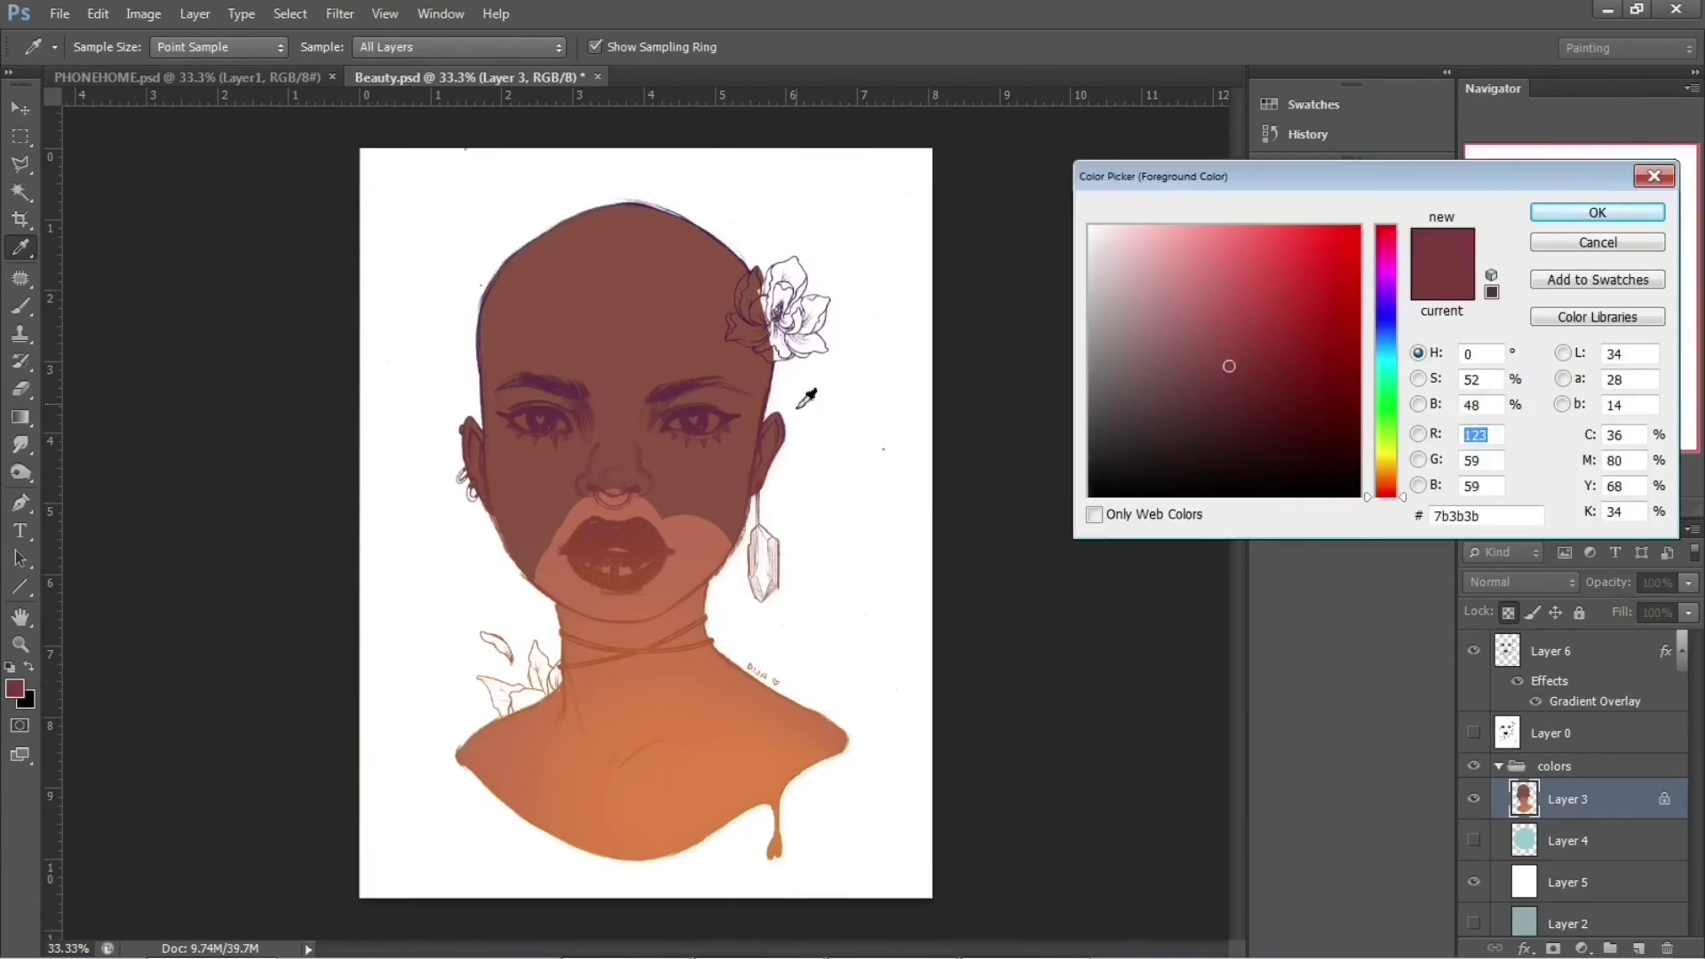
pyautogui.click(1225, 346)
pyautogui.click(1575, 215)
pyautogui.press('b')
pyautogui.moveTo(559, 356); pyautogui.dragTo(497, 480)
pyautogui.moveTo(551, 577); pyautogui.dragTo(742, 539)
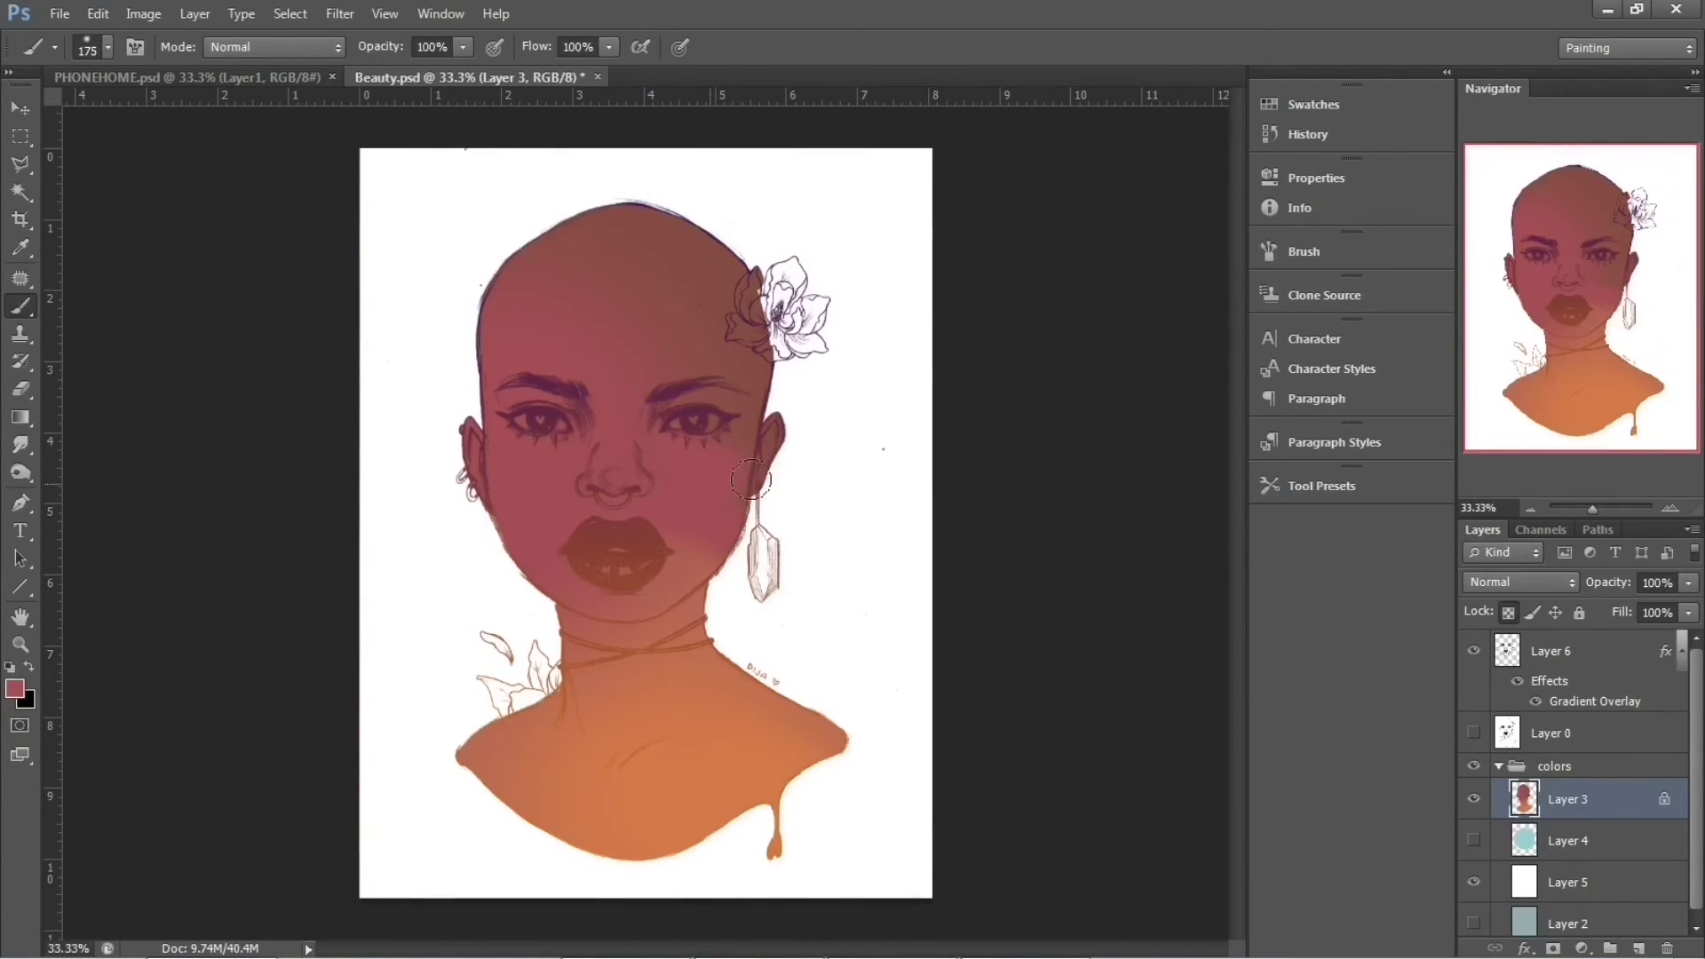
# Open the foreground color for editing and choose another shade for painting Layer 3
pyautogui.press('i')
pyautogui.click(16, 689)
pyautogui.click(1172, 354)
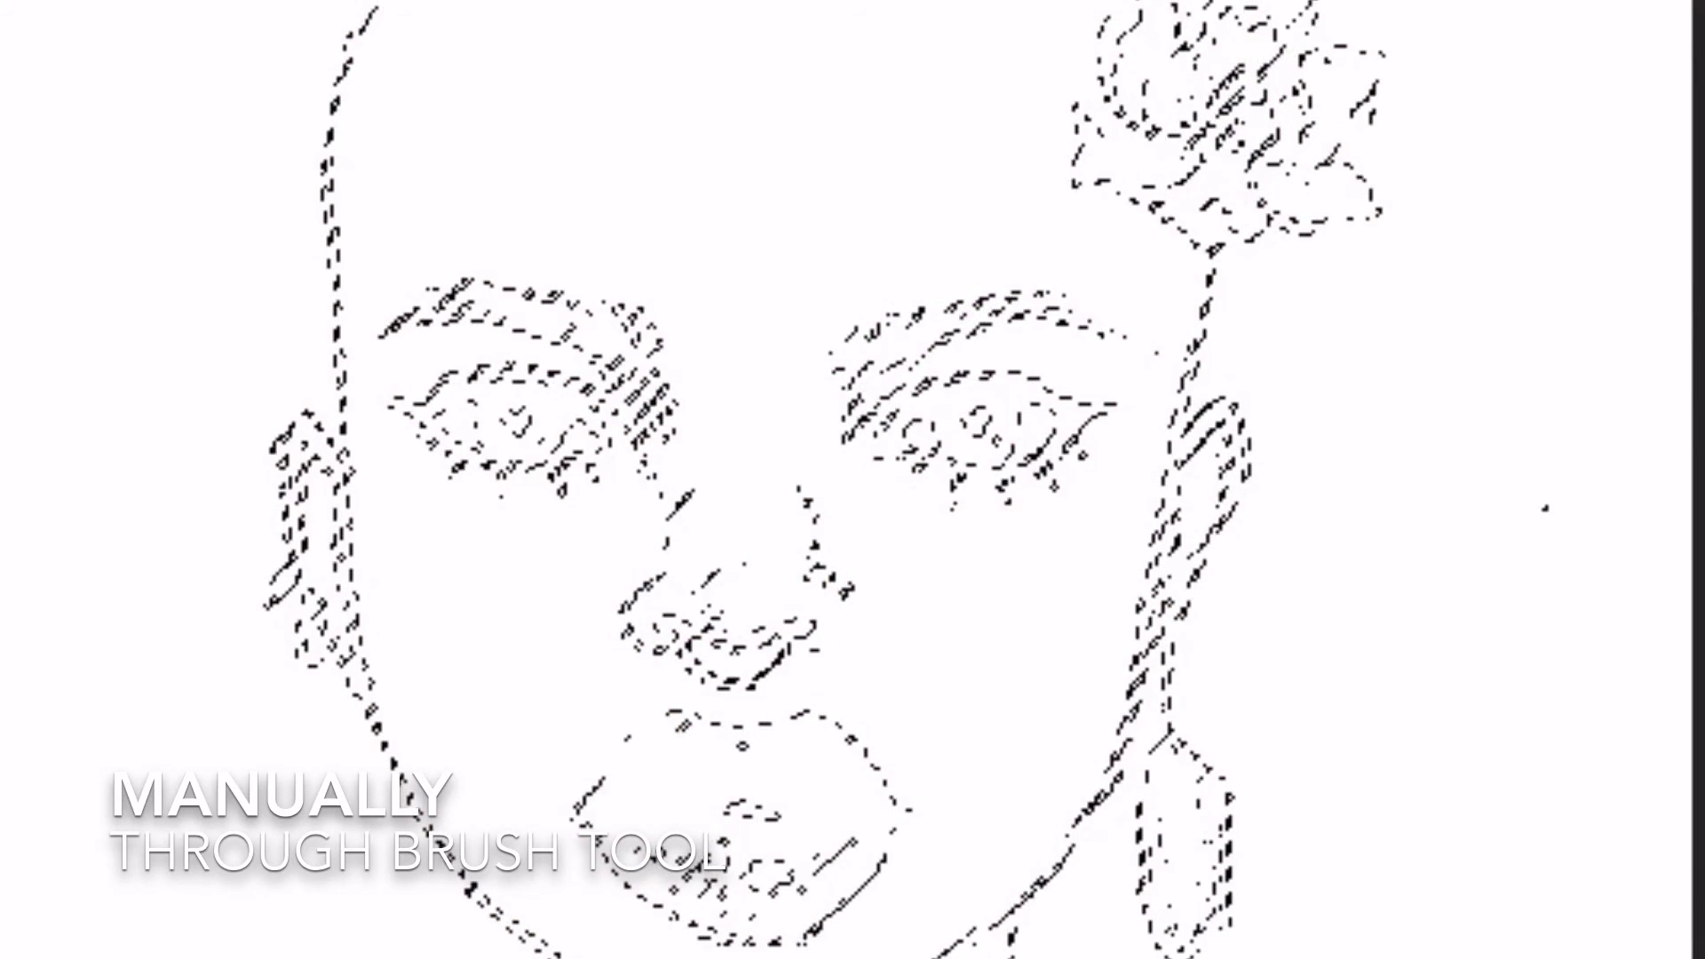
# Brush over the selected line art, and sample the lips' dark purple as the custom color for the Fill command
pyautogui.moveTo(359, 22)
pyautogui.mouseDown()
pyautogui.moveTo(136, 145)
pyautogui.moveTo(514, 244)
pyautogui.moveTo(494, 446)
pyautogui.moveTo(739, 594)
pyautogui.mouseUp()
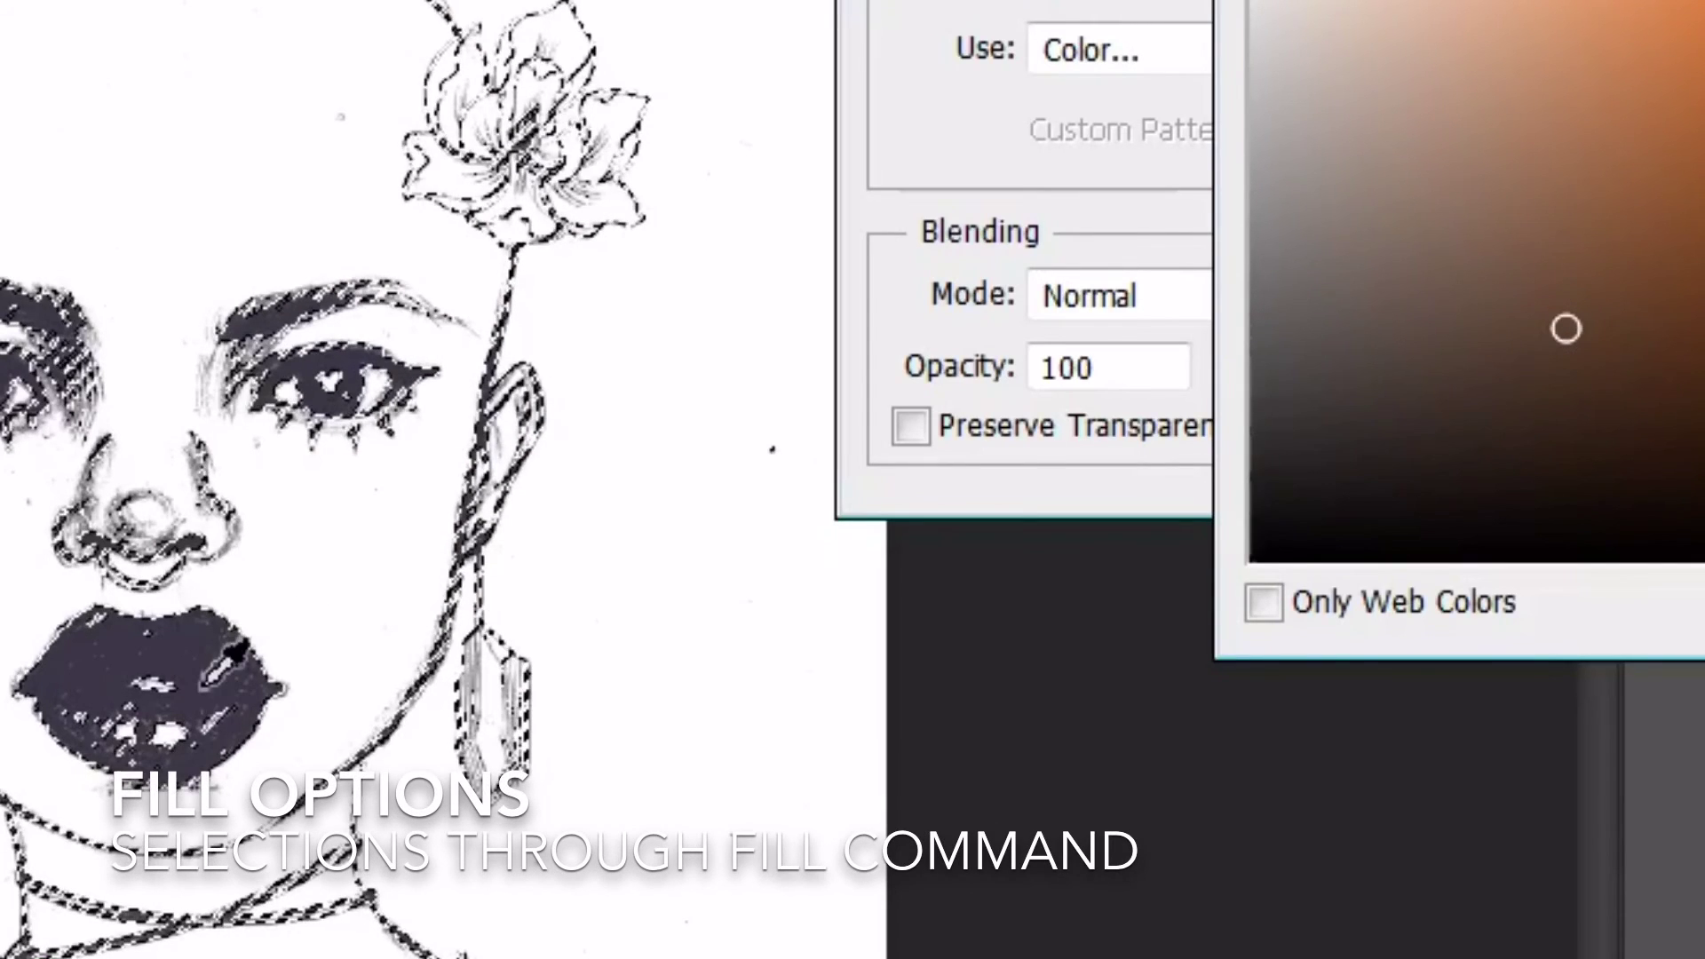
pyautogui.click(206, 683)
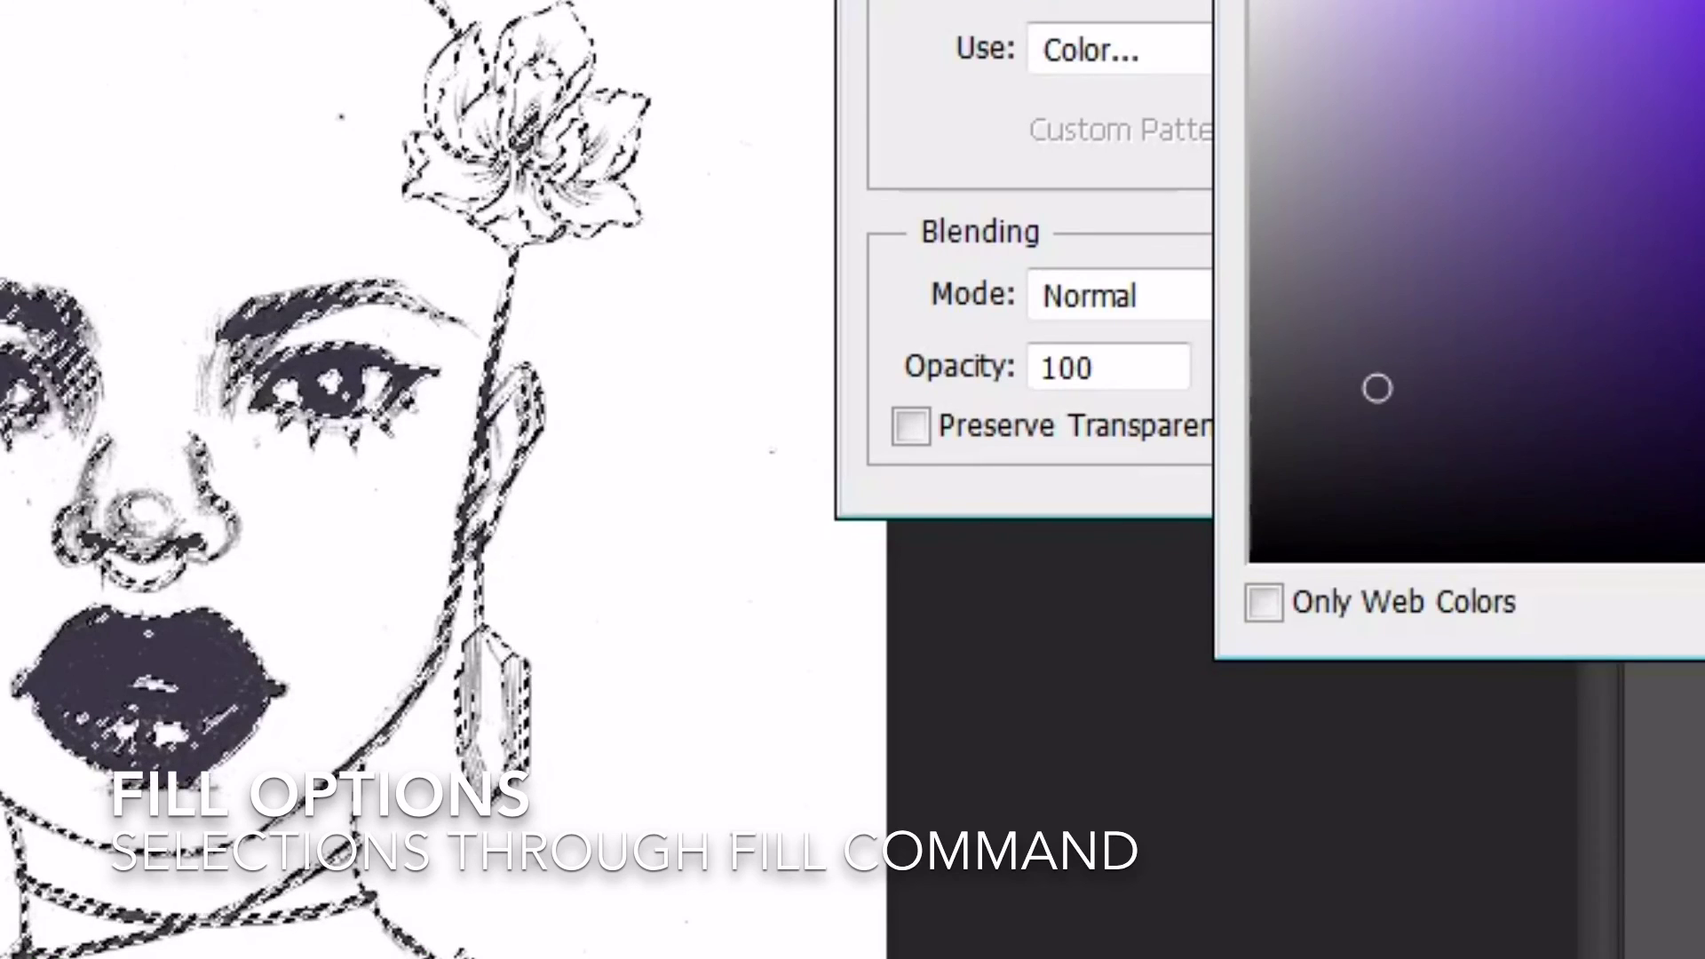
pyautogui.moveTo(1703, 90); pyautogui.dragTo(1704, 0)
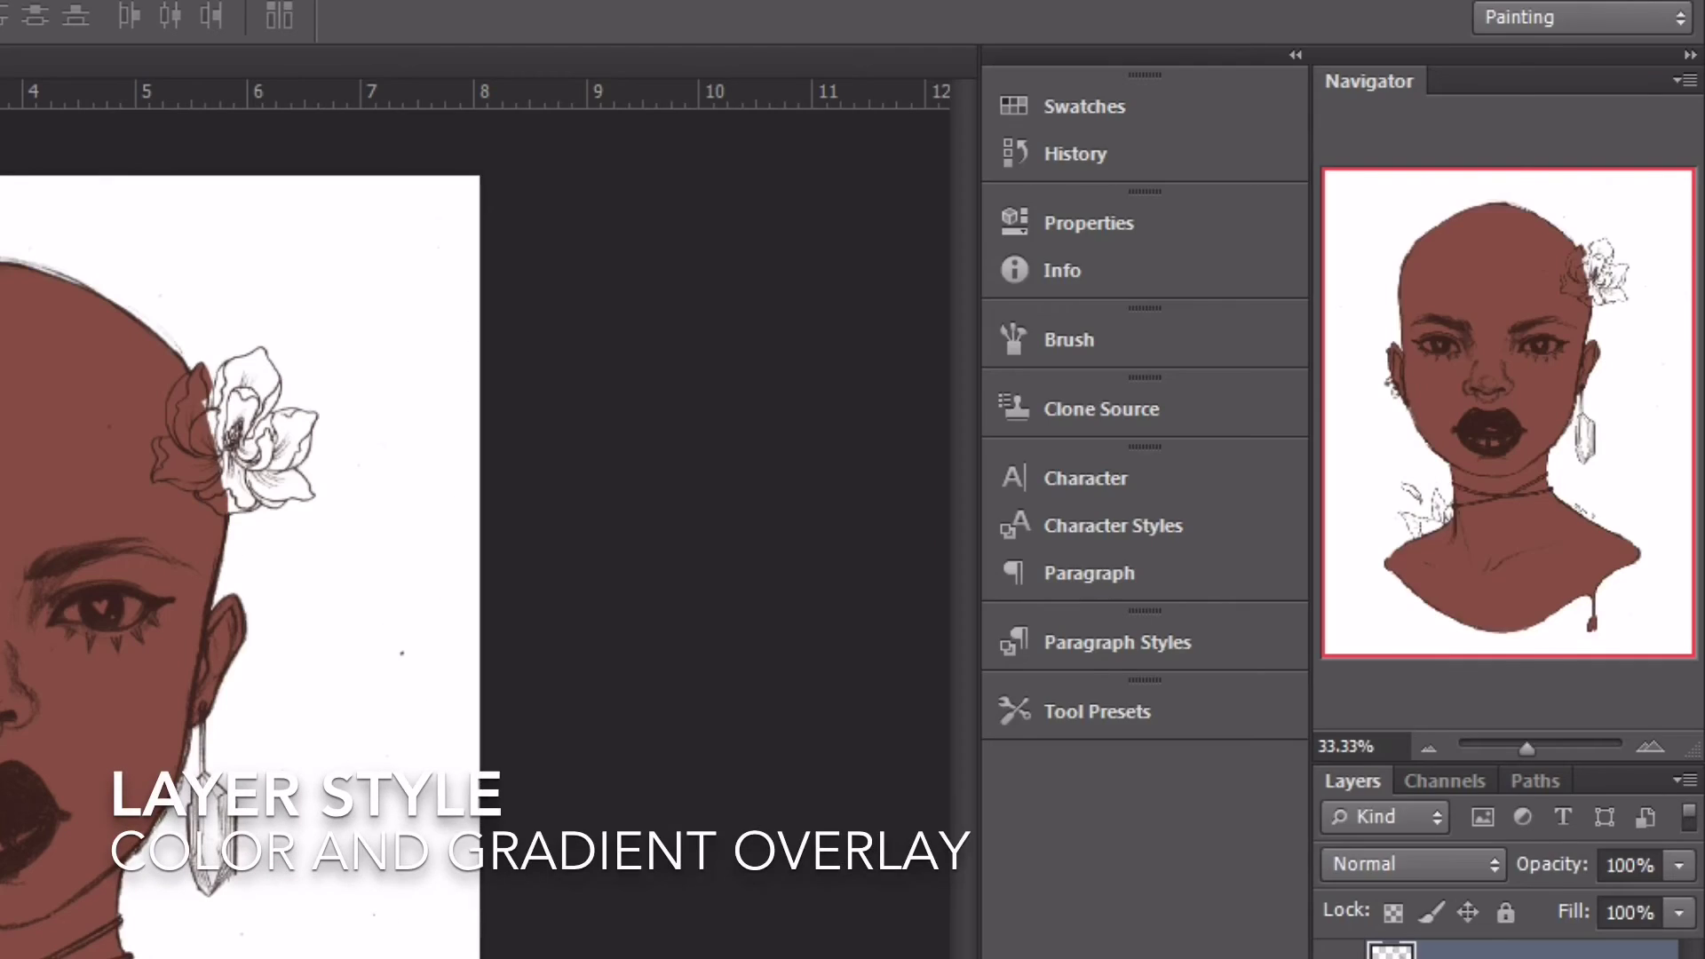
# Try a Color Overlay on the line art layer, turn it off, and switch to the Gradient Overlay settings
pyautogui.doubleClick(1545, 953)
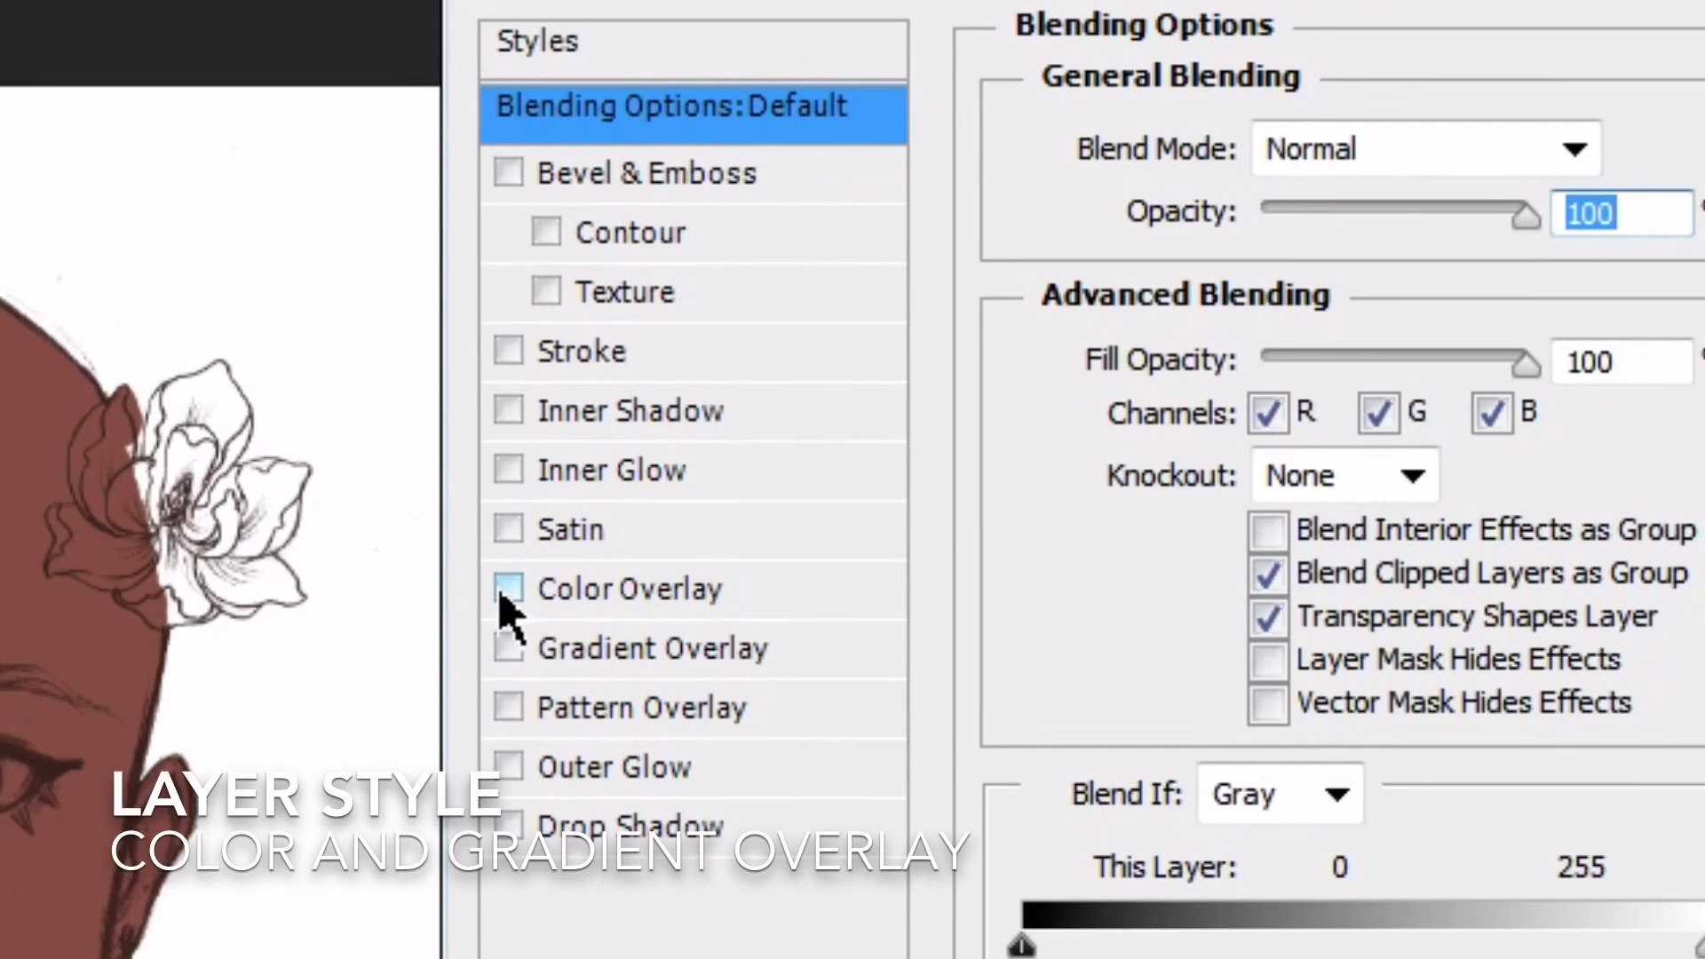
pyautogui.click(442, 489)
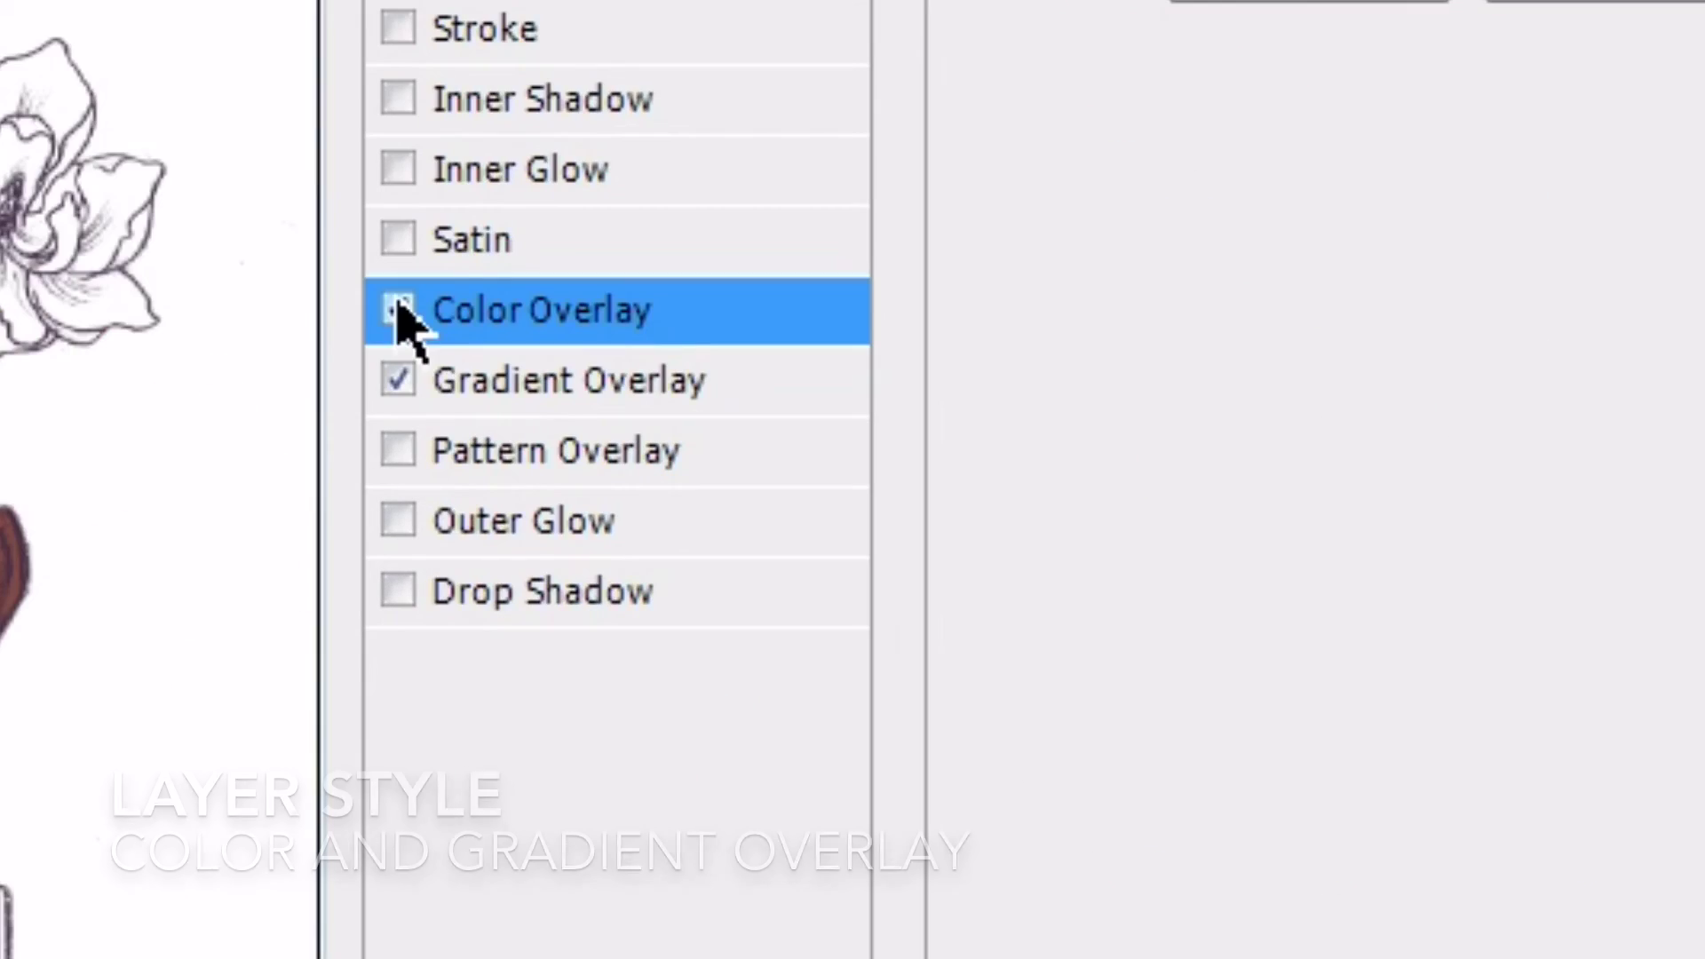
pyautogui.click(399, 309)
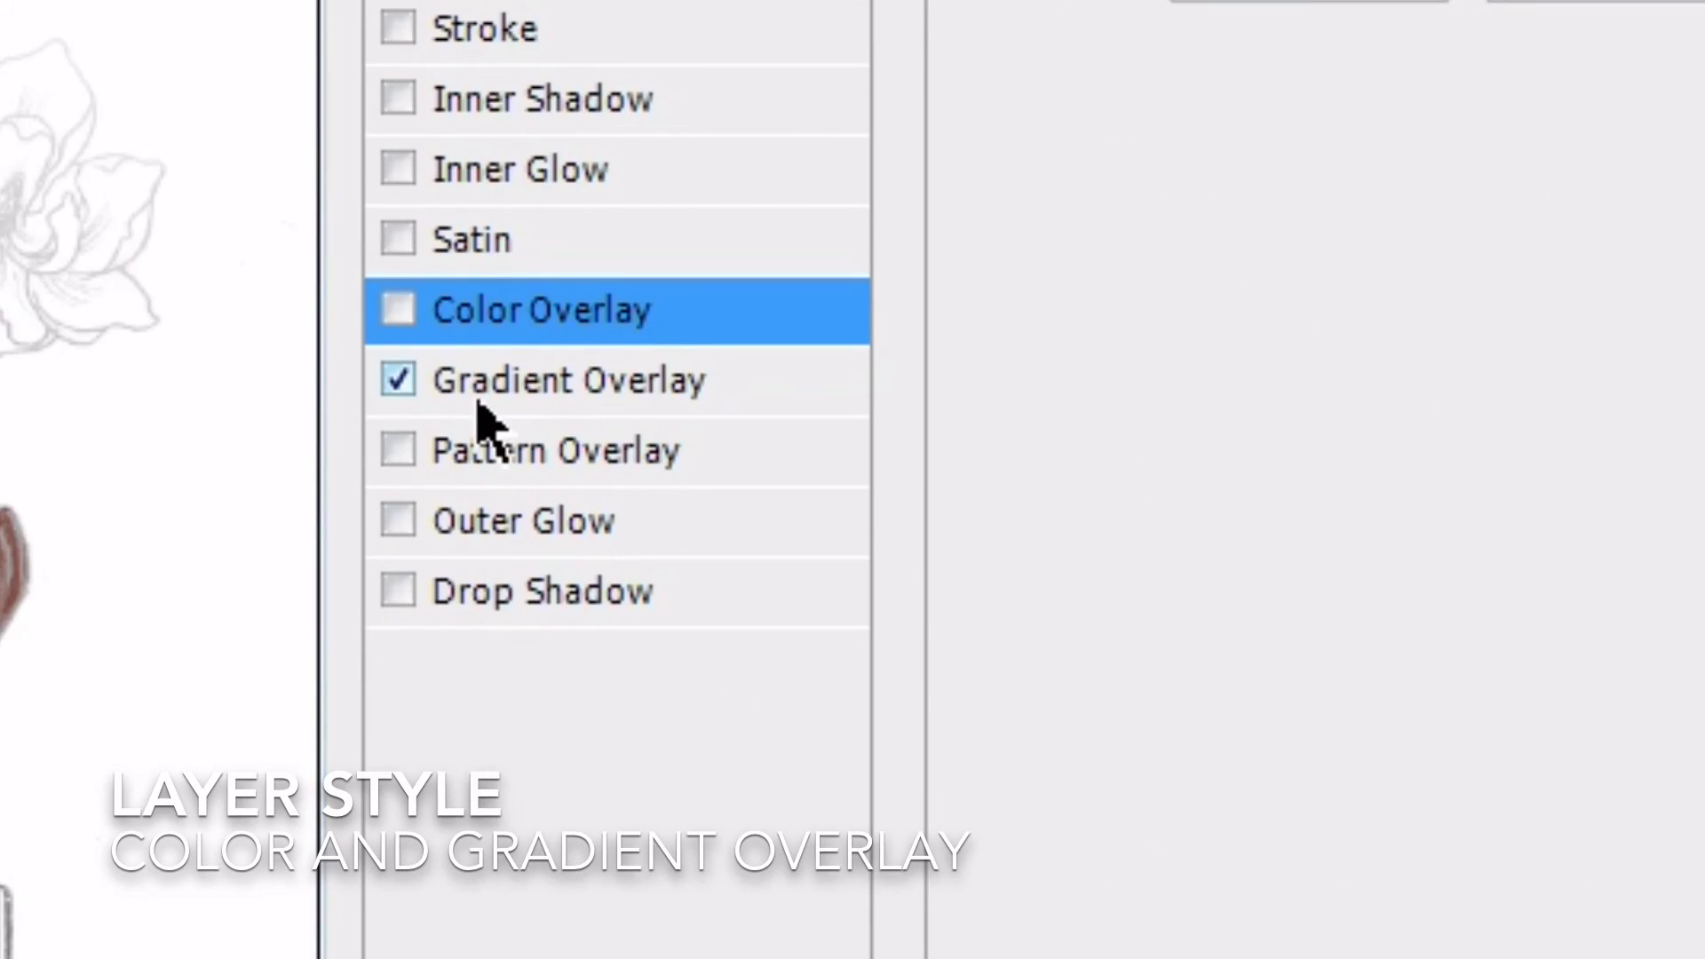
pyautogui.click(484, 390)
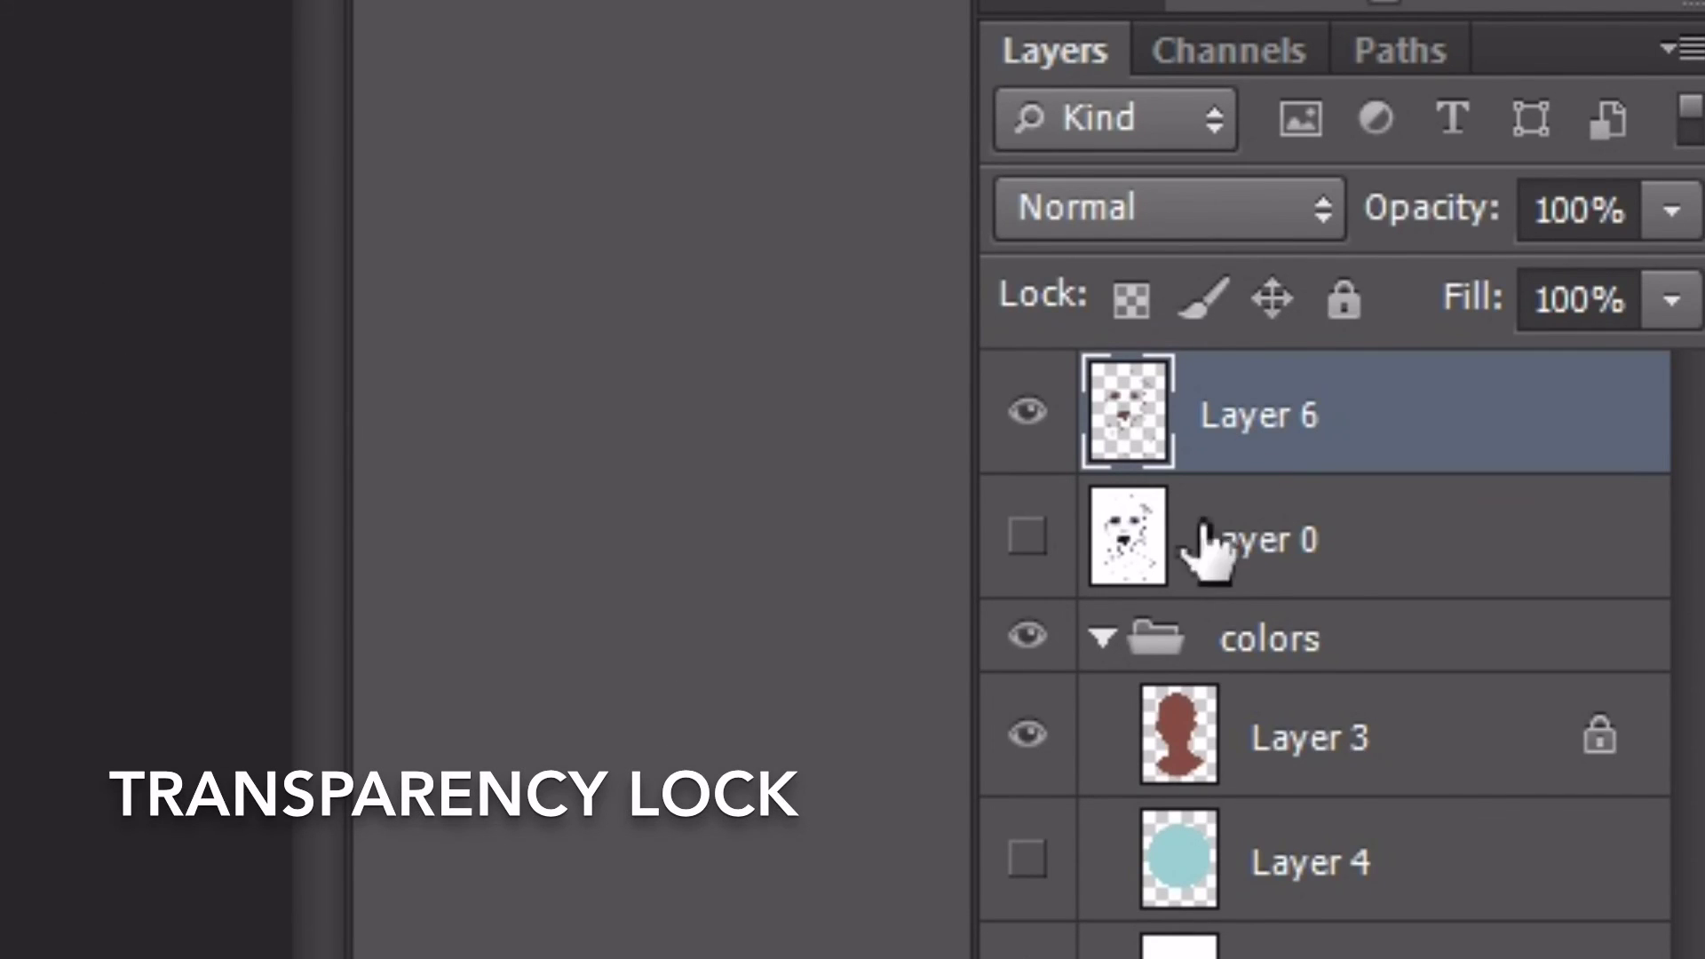
# Collapse the colors group and lock Layer 6's transparent pixels
pyautogui.click(1104, 639)
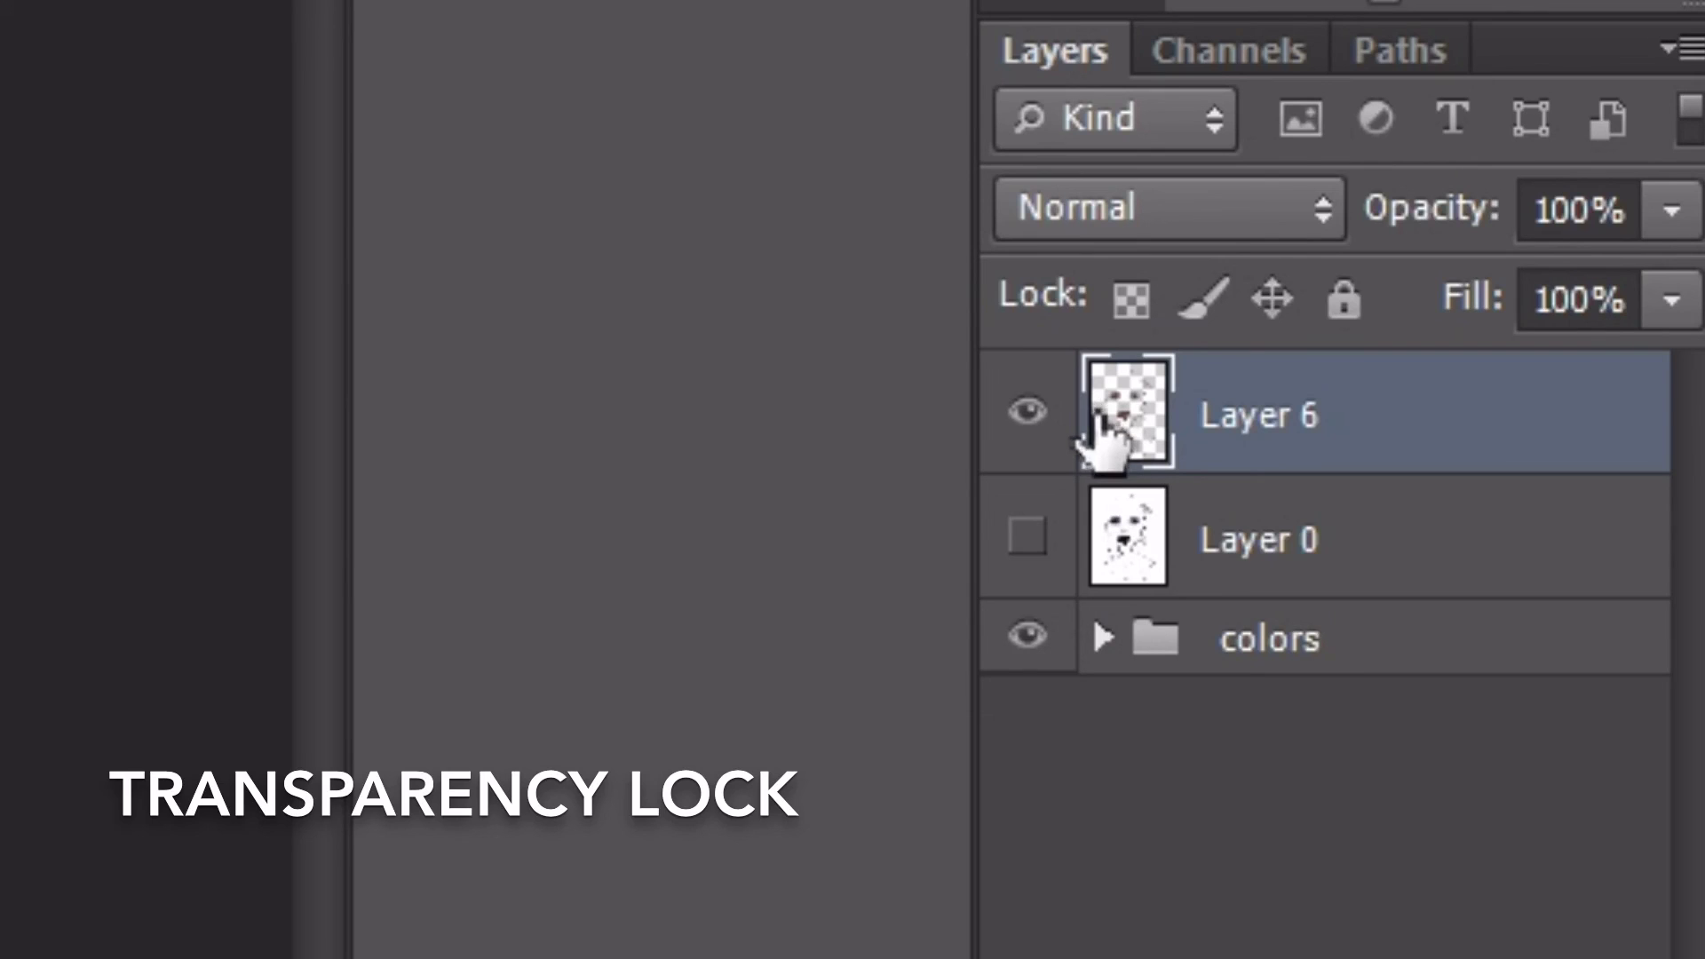
pyautogui.click(1132, 299)
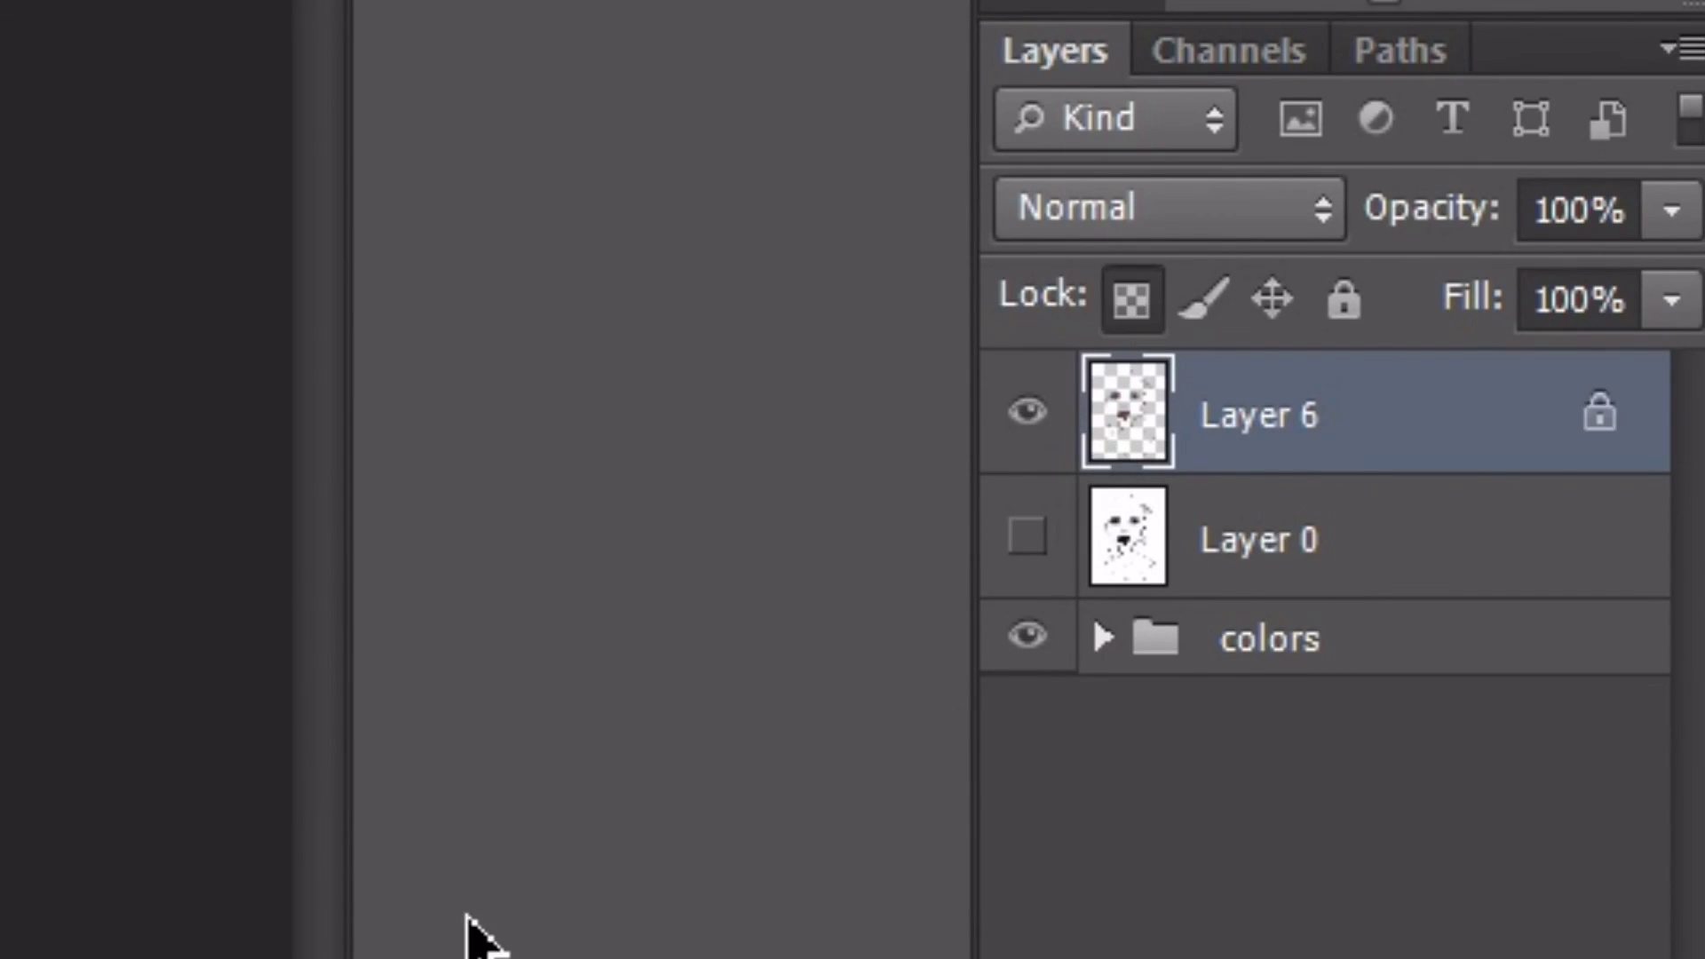